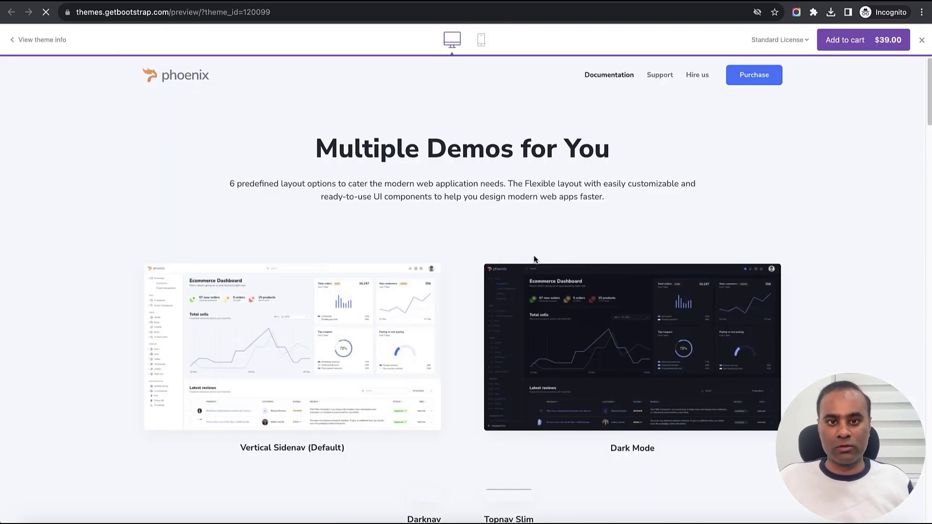
Preview the Phoenix Vertical Sidenav demo, and open the Saas - RTL demo from the Hyper template's live preview
left_click(325, 343)
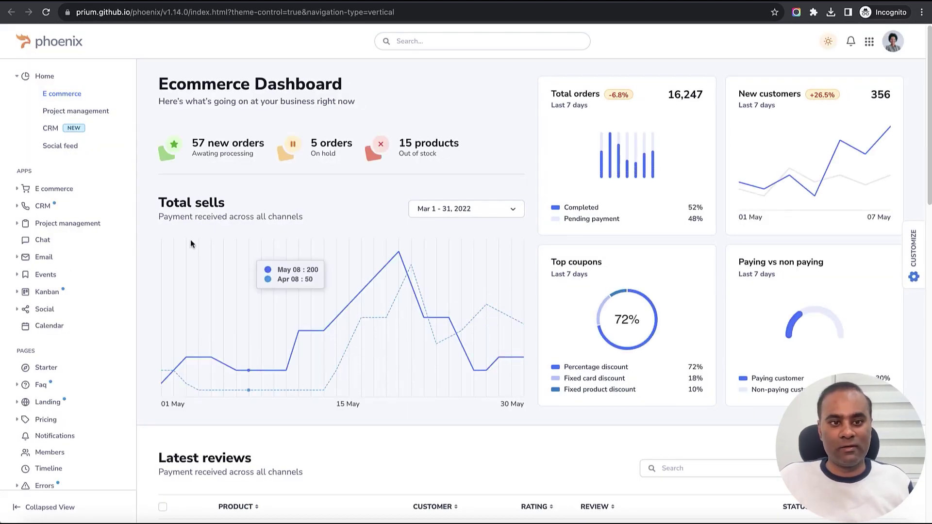
scroll(707, 248, "down", 20)
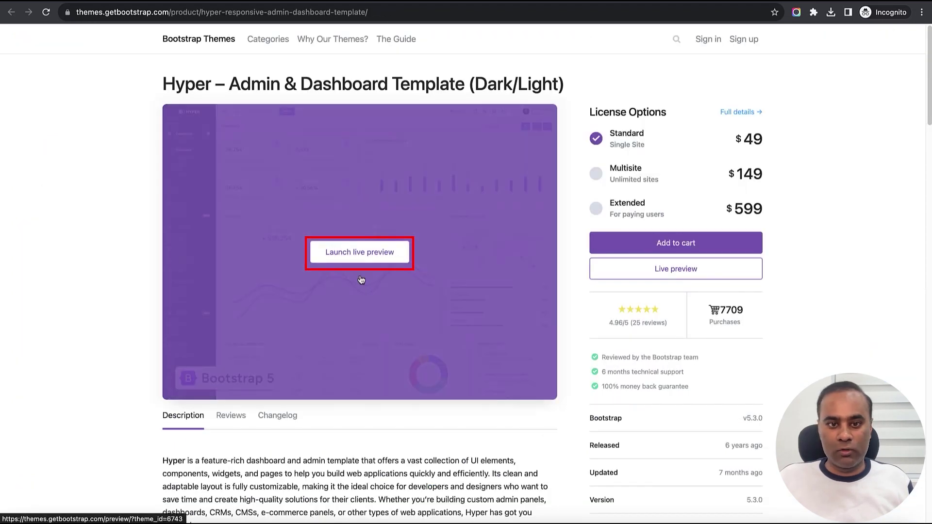
left_click(543, 285)
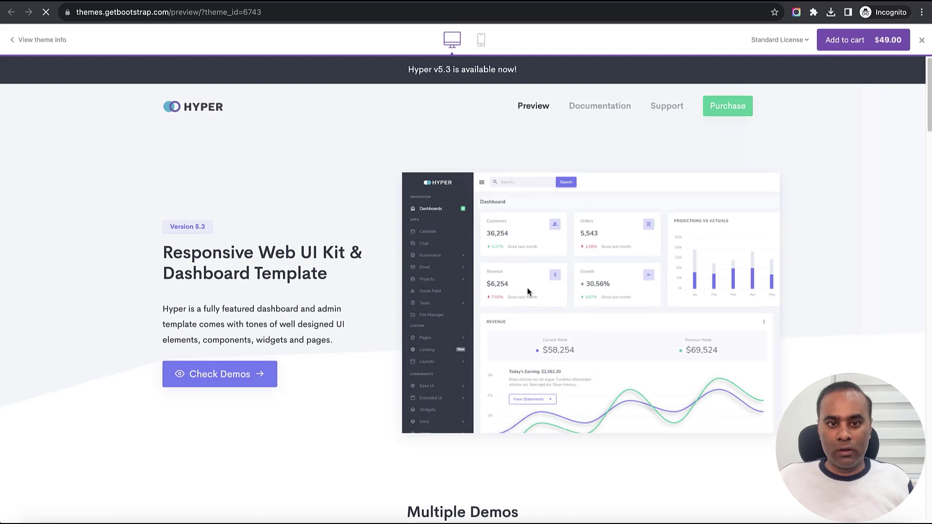
scroll(527, 288, "down", 9)
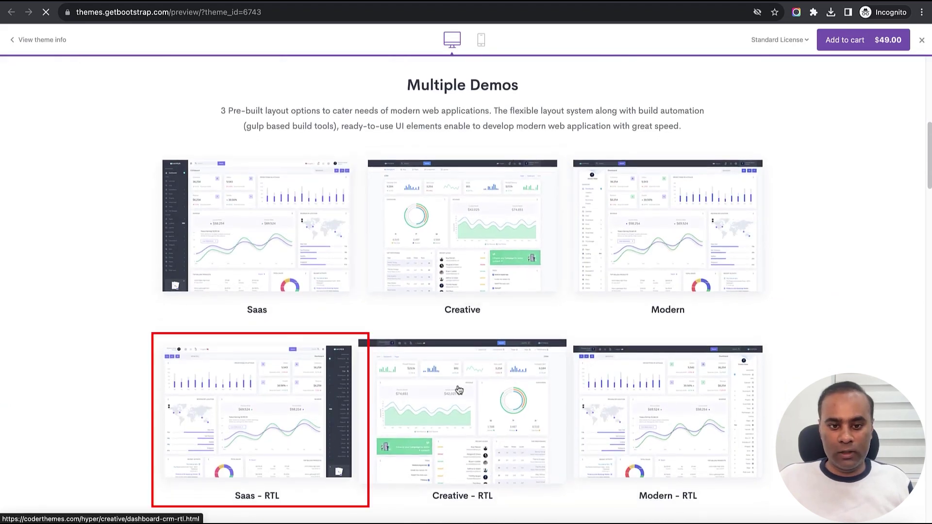
left_click(276, 405)
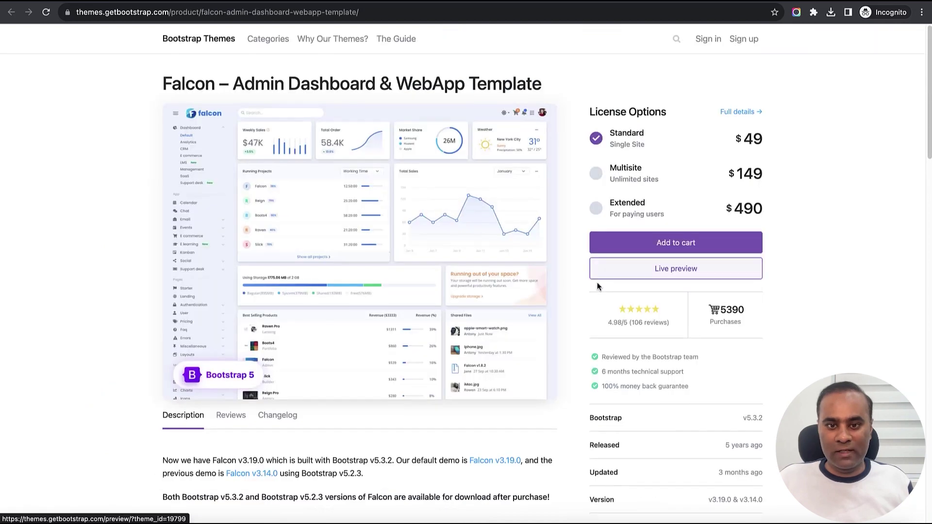
Browse the Falcon product page and the Bootstrap 5 template listings on ThemeWagon and ThemeForest
scroll(598, 287, "down", 1)
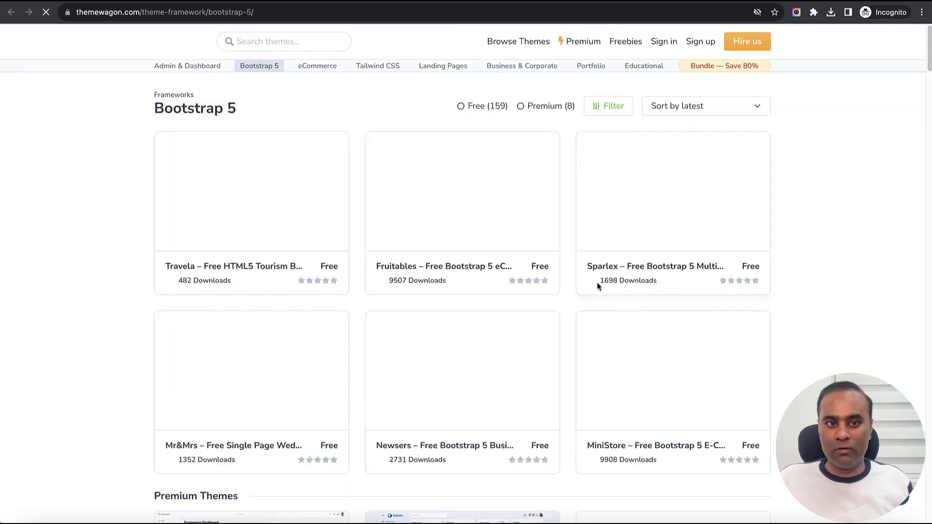
scroll(598, 287, "down", 5)
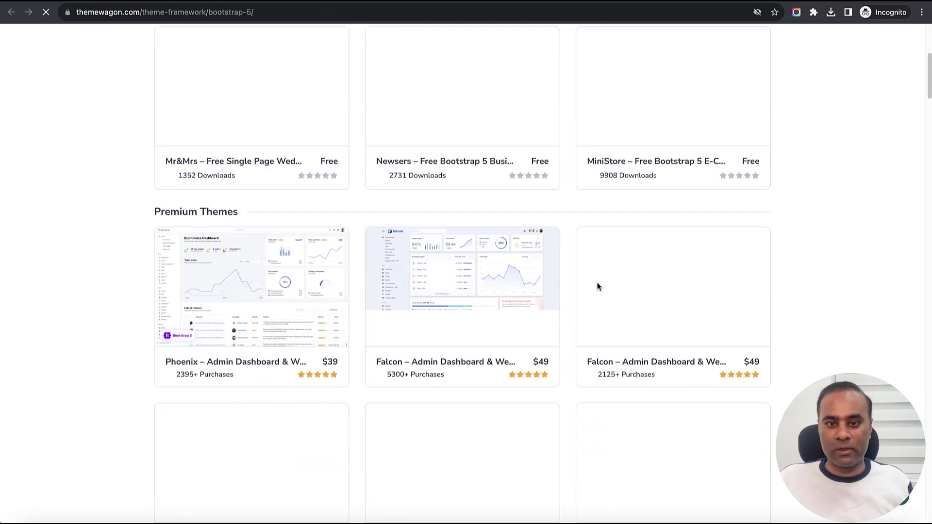
scroll(675, 291, "up", 4)
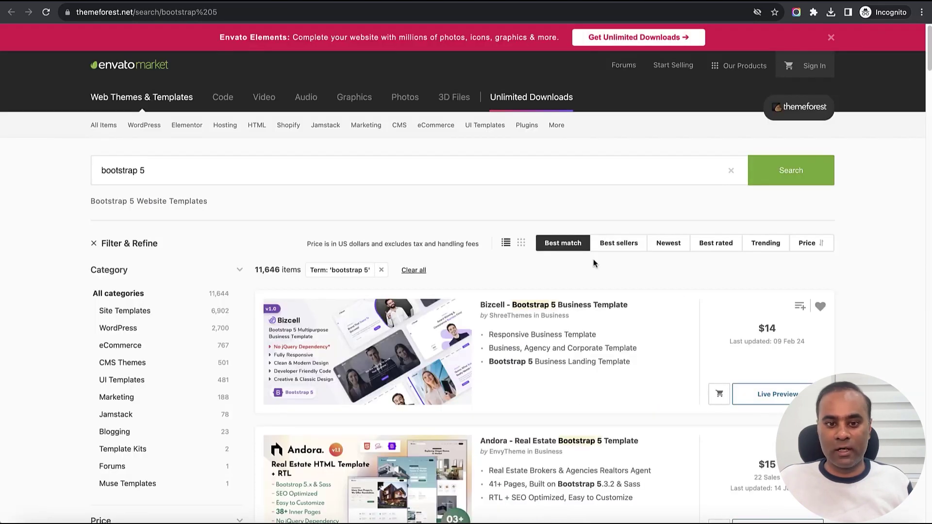
scroll(593, 258, "down", 5)
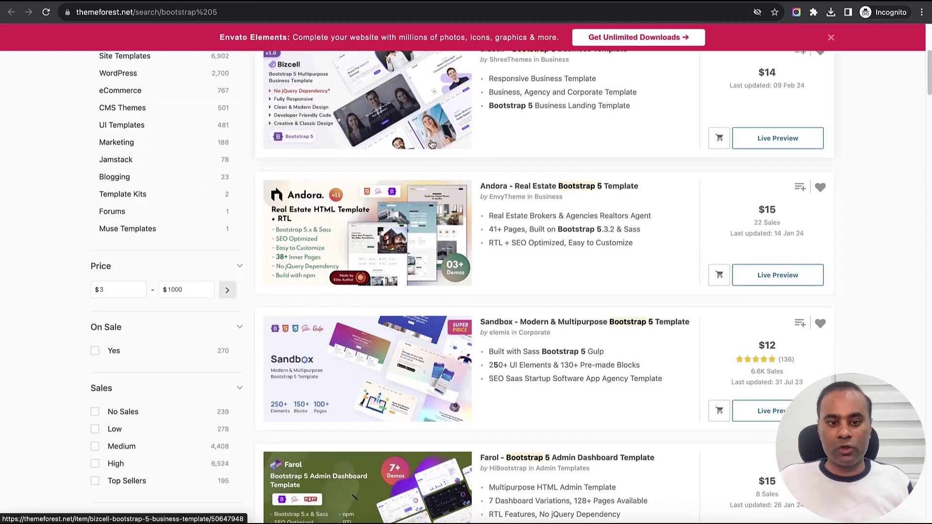
View the folder of downloaded templates in Finder, and return to the browser to examine the Multiple Demos section of the Hyper preview
left_click(31, 522)
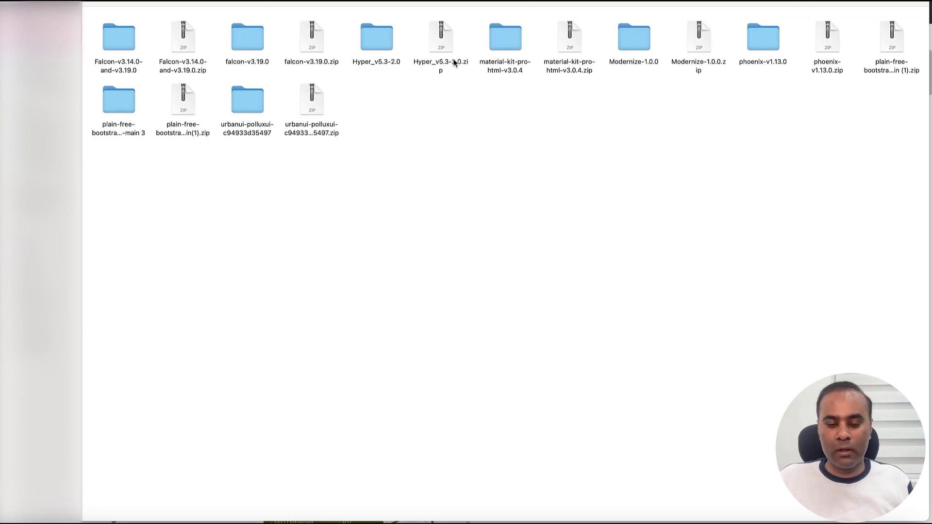
key("super+Tab")
scroll(618, 163, "down", 5)
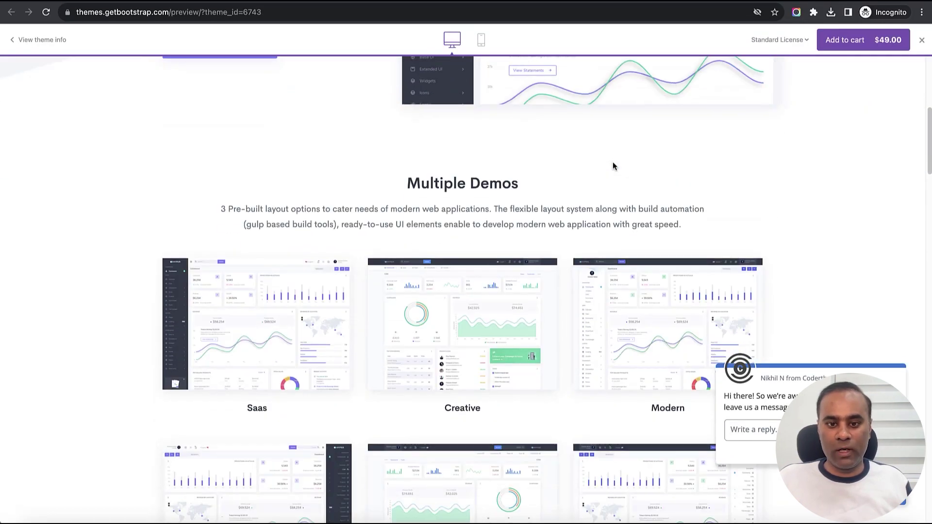
left_click(292, 253)
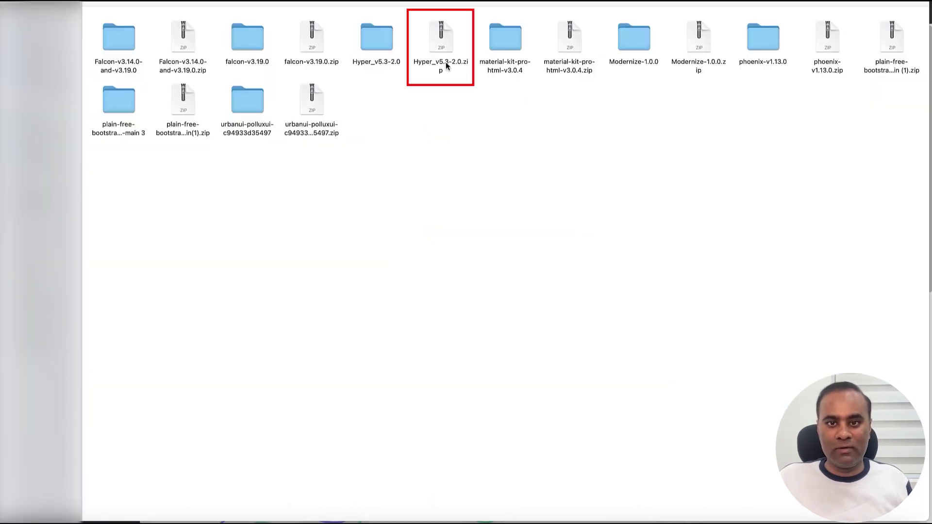
Check the file information of the Hyper_v5.3-2.0.zip archive and close its info window
left_click(446, 62)
right_click(445, 63)
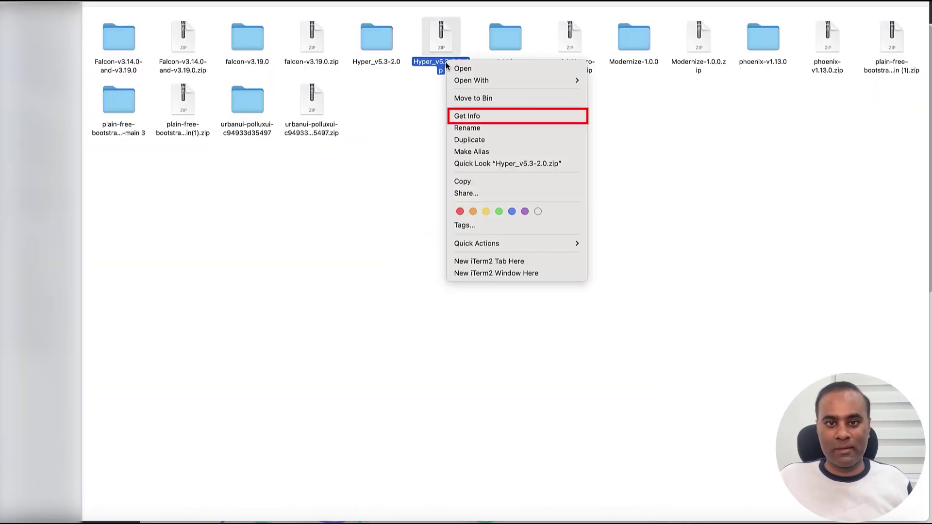
left_click(484, 116)
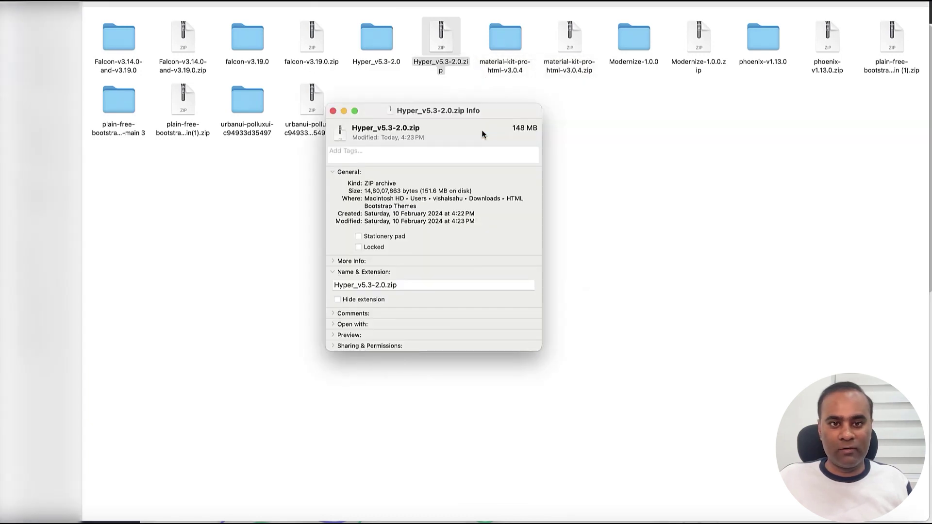
left_click(333, 112)
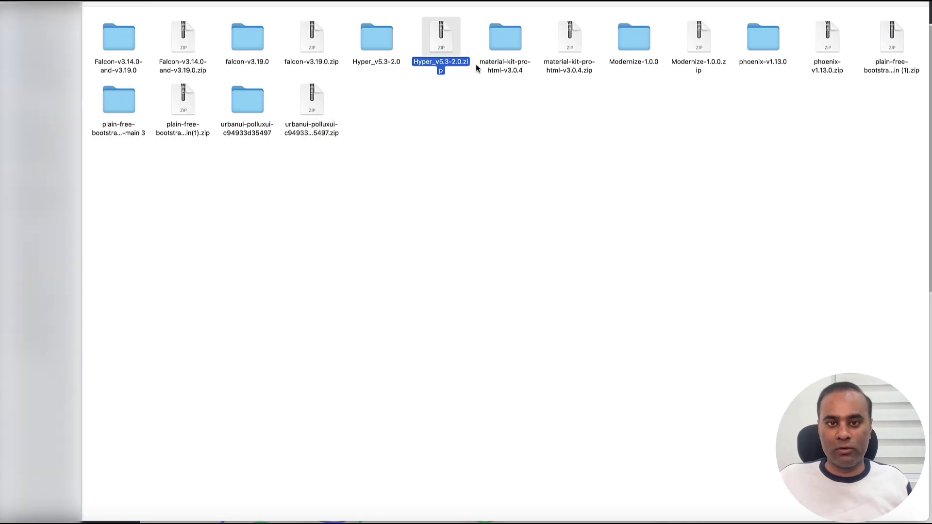
Inspect the Hyper_Starter-Kit folder inside the extracted Hyper_v5.3-2.0 folder and move it to the Bin
double_click(386, 48)
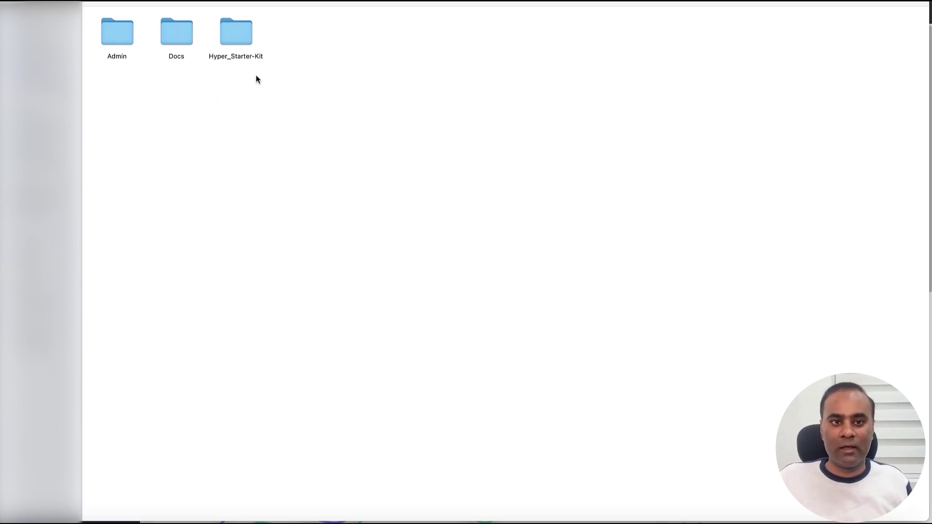
double_click(241, 38)
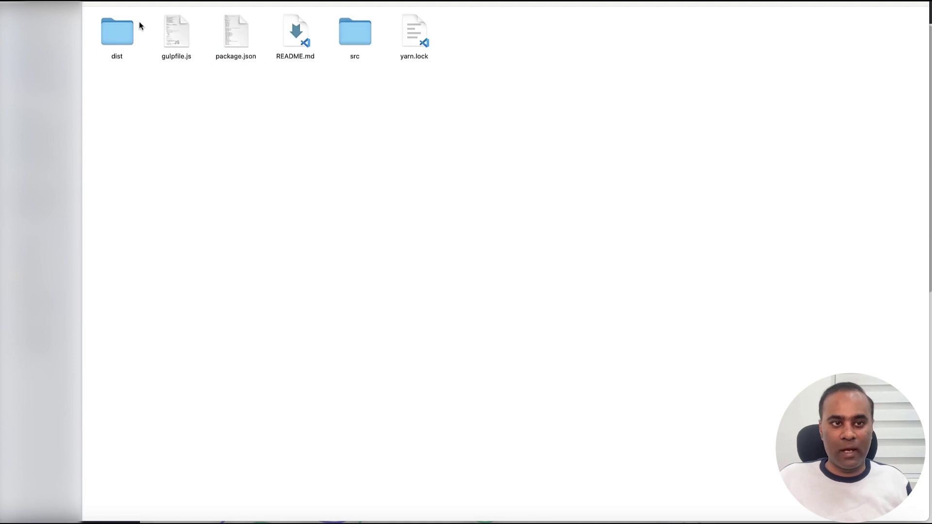
left_click(101, 2)
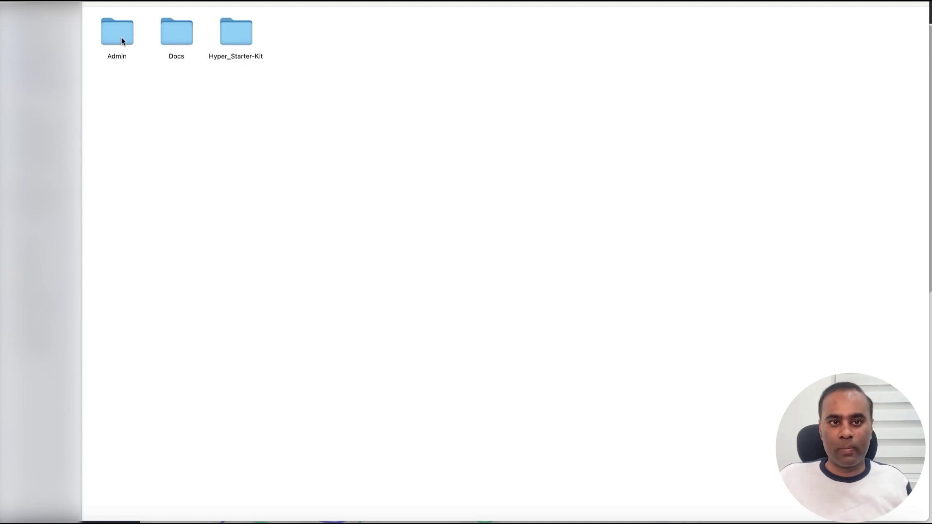
double_click(237, 37)
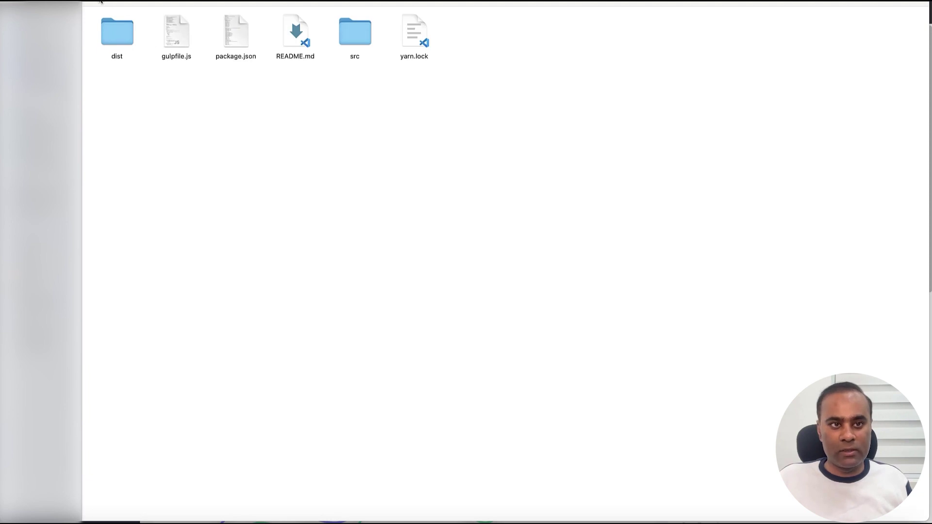
left_click(100, 1)
right_click(238, 40)
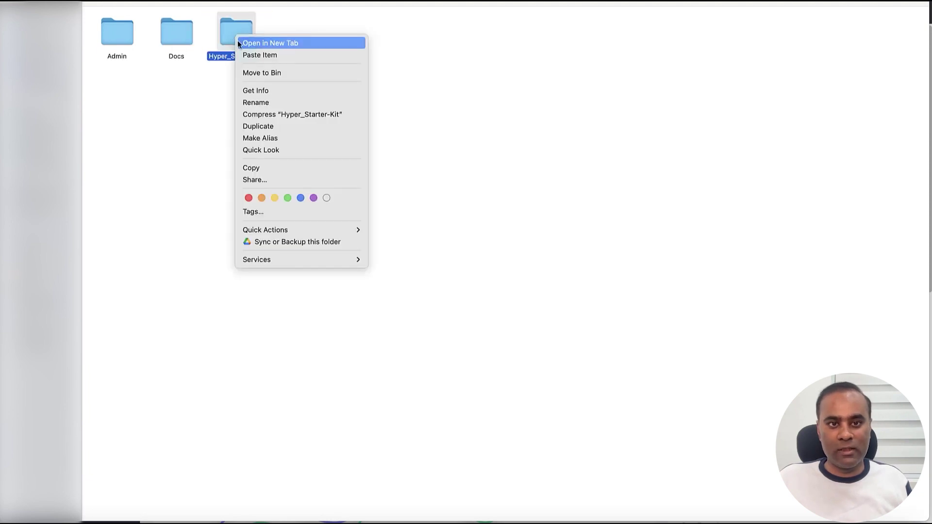
left_click(270, 73)
Move the Docs folder of the Hyper template to the Bin
left_click(187, 39)
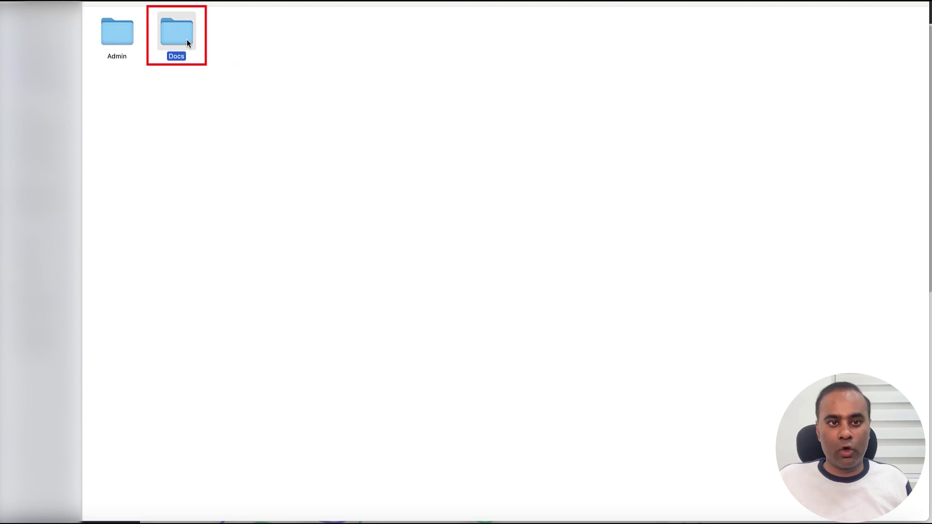
right_click(187, 39)
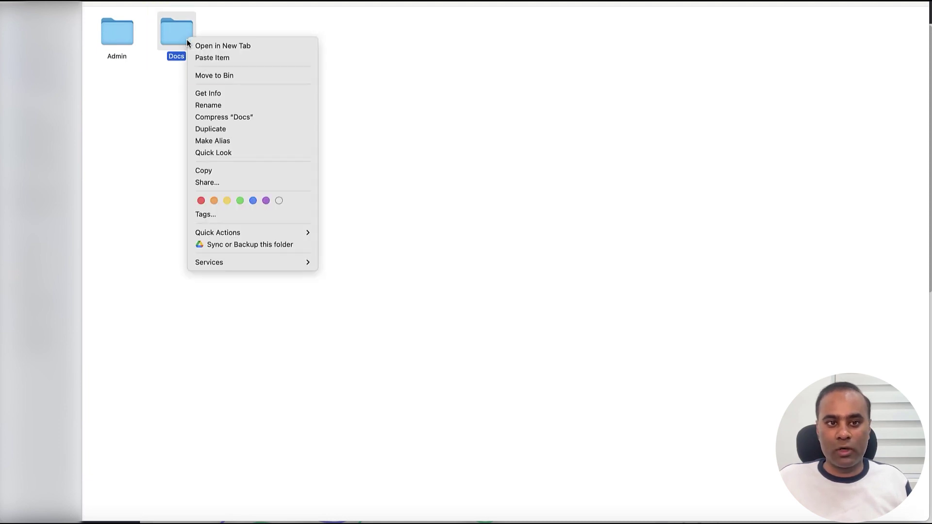
left_click(209, 76)
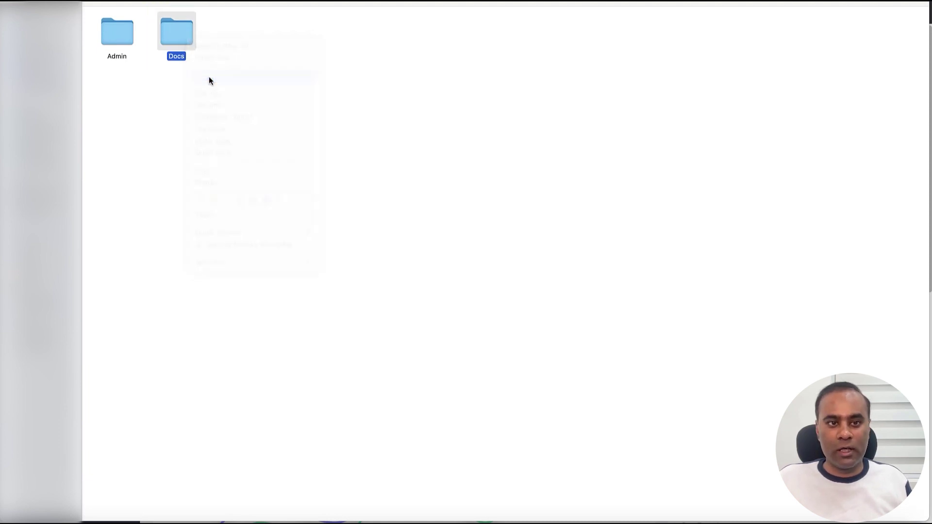
Open the Admin folder and examine its dist and src folders, including the HTML files in the saas folder of src
double_click(121, 31)
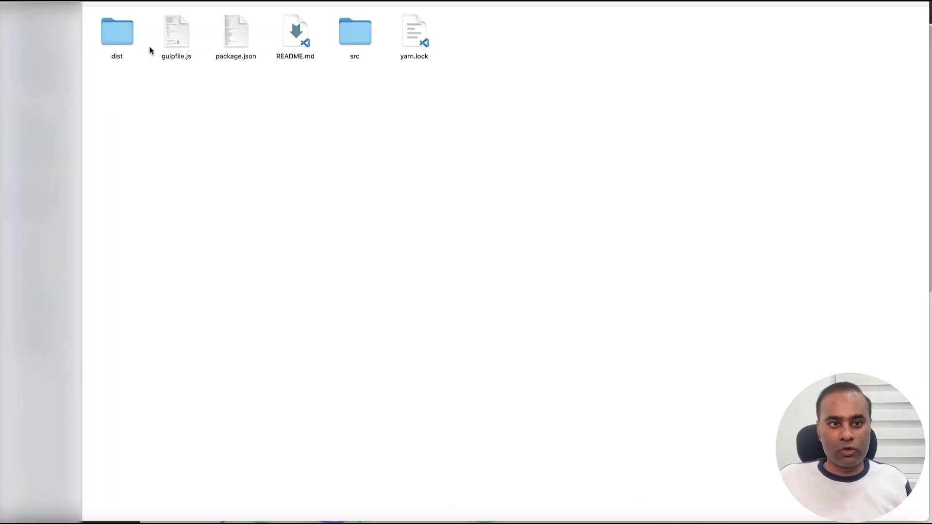
double_click(124, 34)
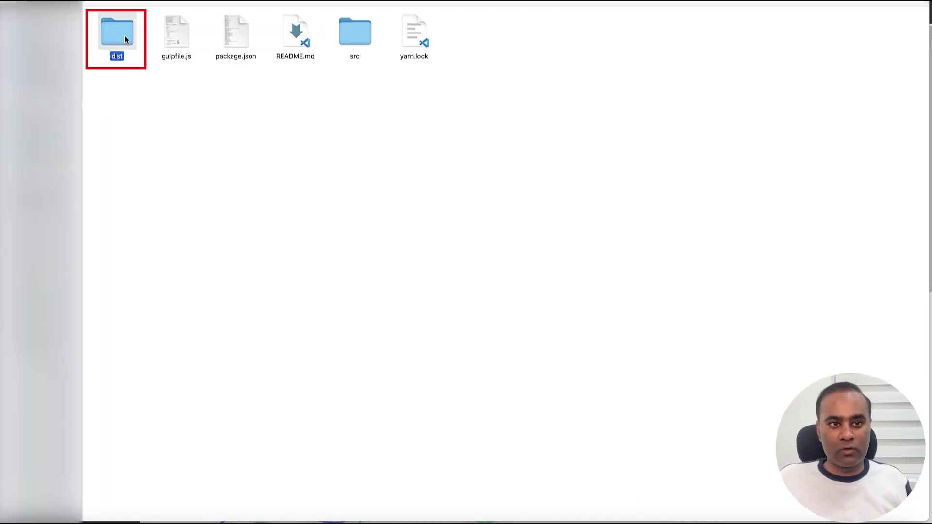
left_click(97, 1)
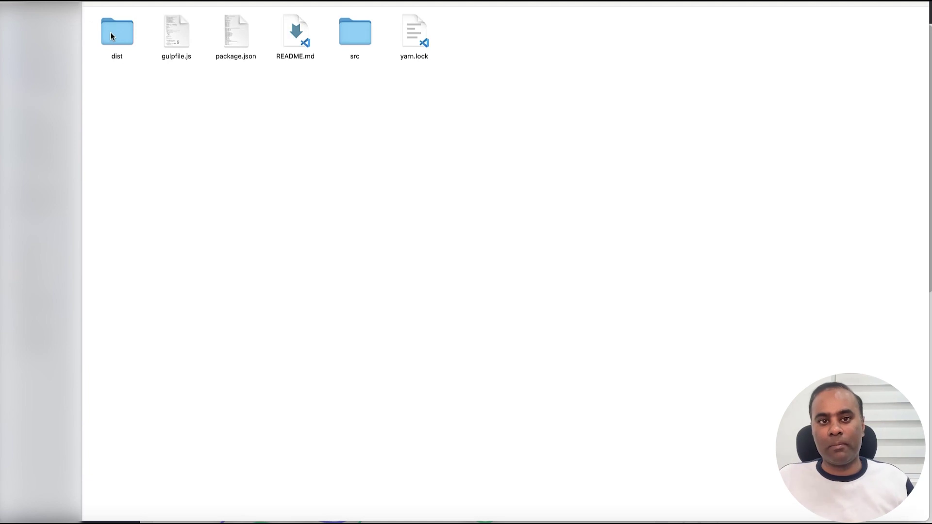
double_click(347, 29)
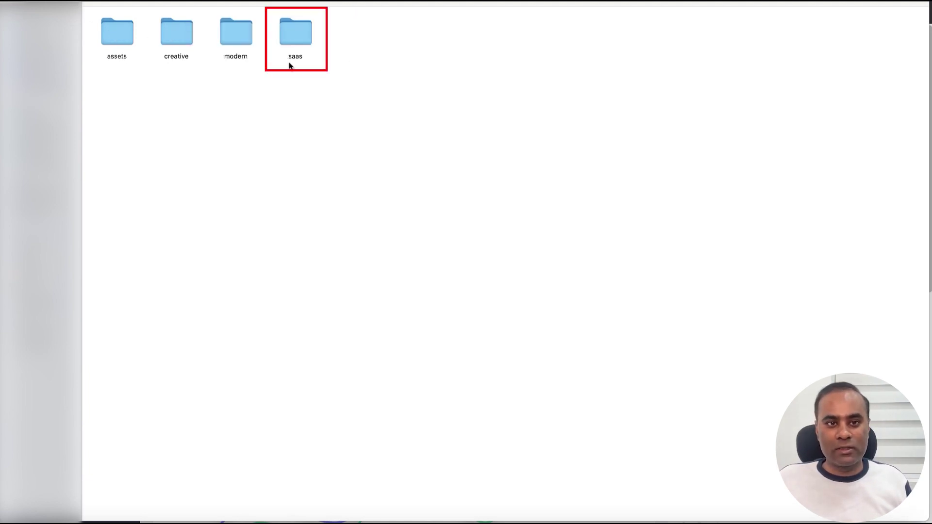
left_click(300, 38)
double_click(300, 39)
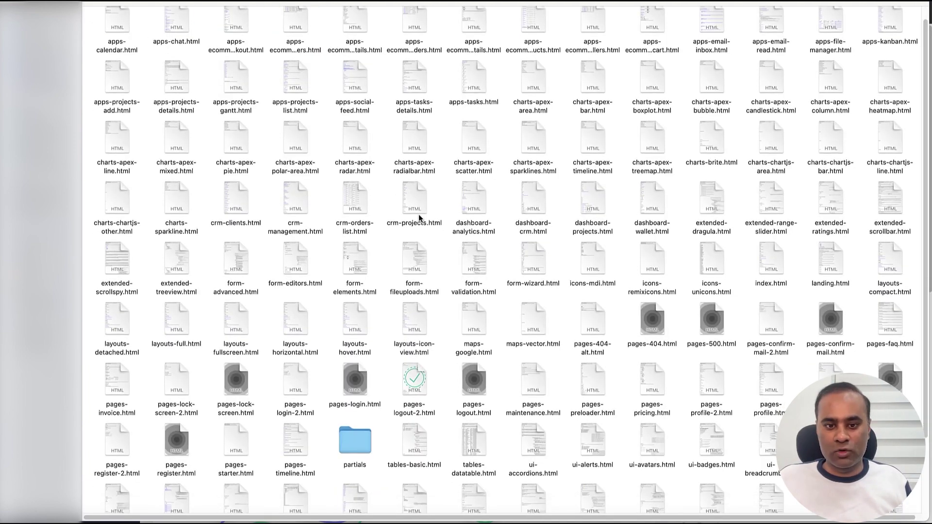
key("super+[")
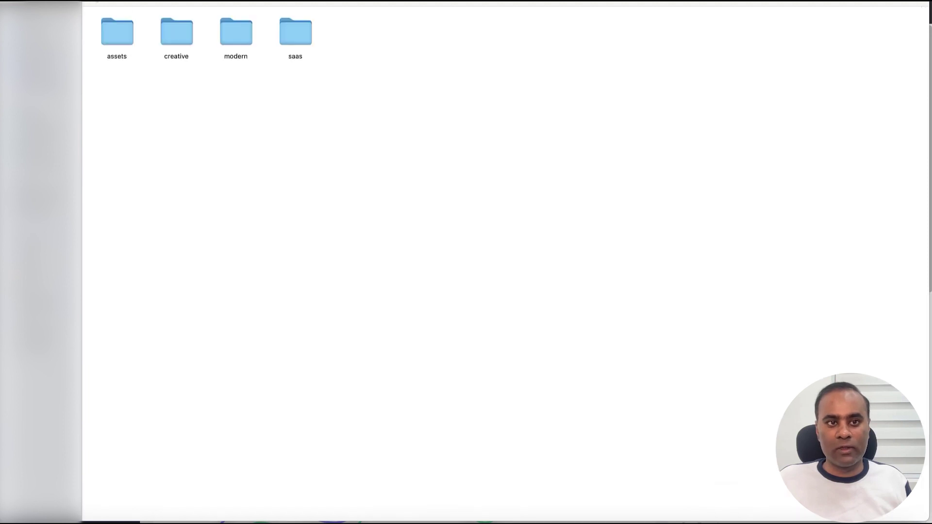
key("super+[")
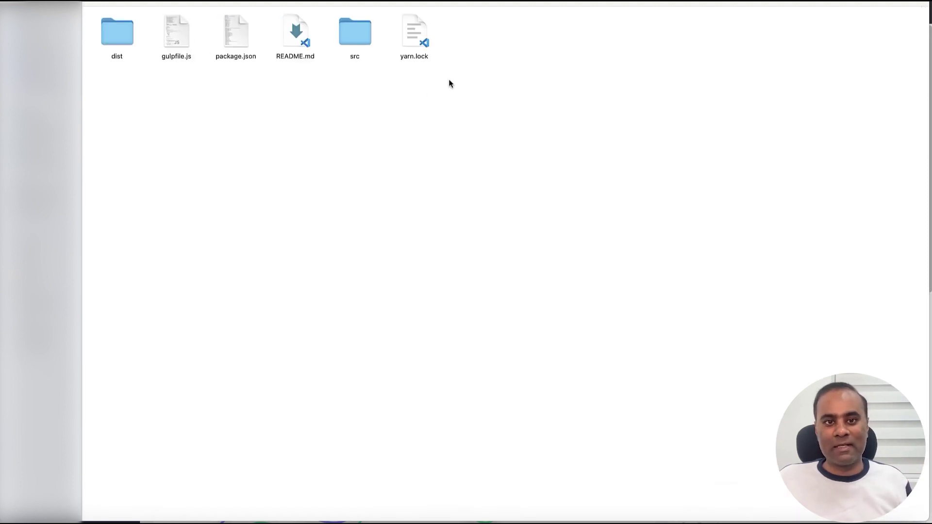
Move gulpfile.js, package.json, README.md, src and yarn.lock from the Admin folder to the Bin, keeping only dist
left_click_drag(474, 38, 162, 33)
right_click(177, 34)
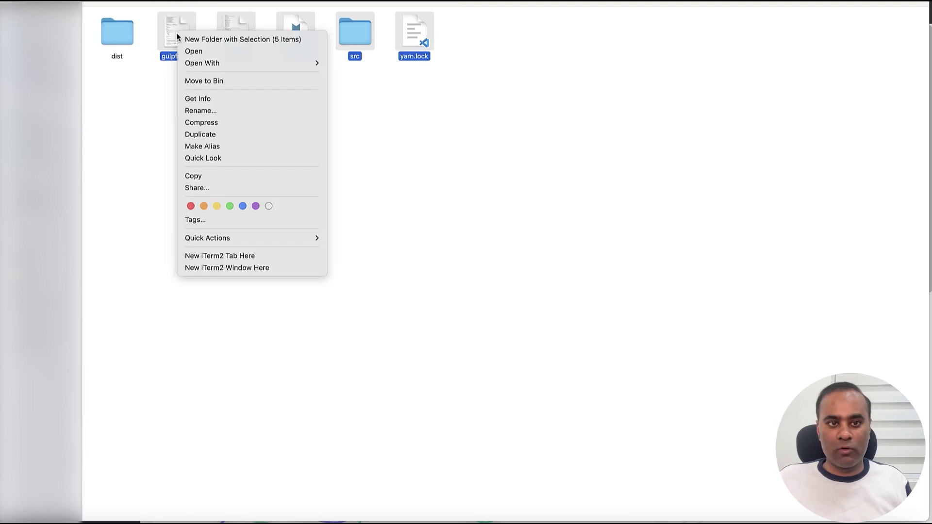
left_click(215, 80)
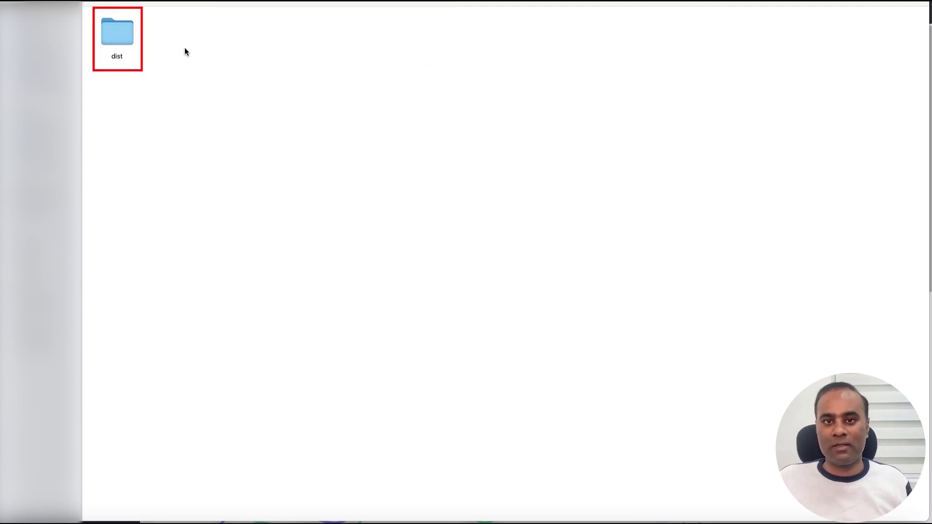
Open the creative folder inside dist and look through its HTML files
double_click(127, 32)
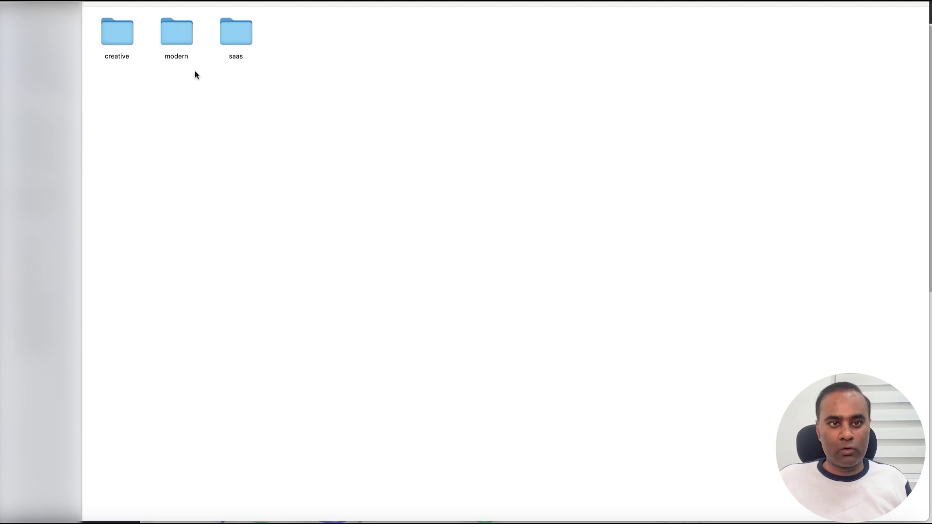
double_click(121, 34)
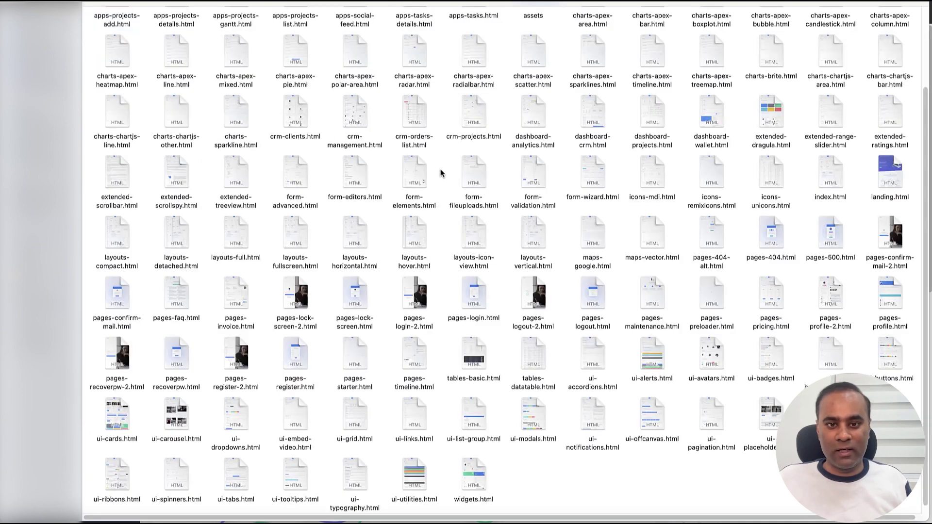
scroll(442, 173, "up", 2)
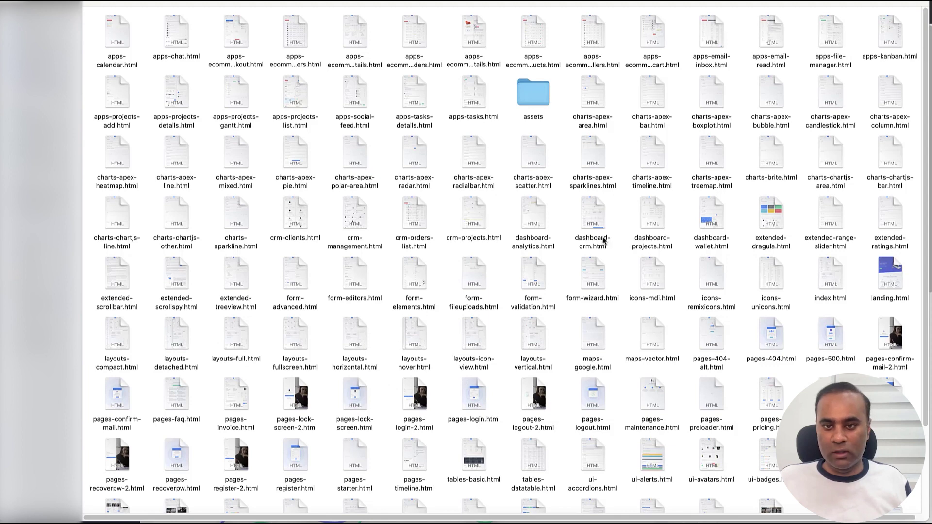
Preview index.html from the creative folder in the browser, then look through the rest of the folder's HTML files
scroll(679, 224, "down", 1)
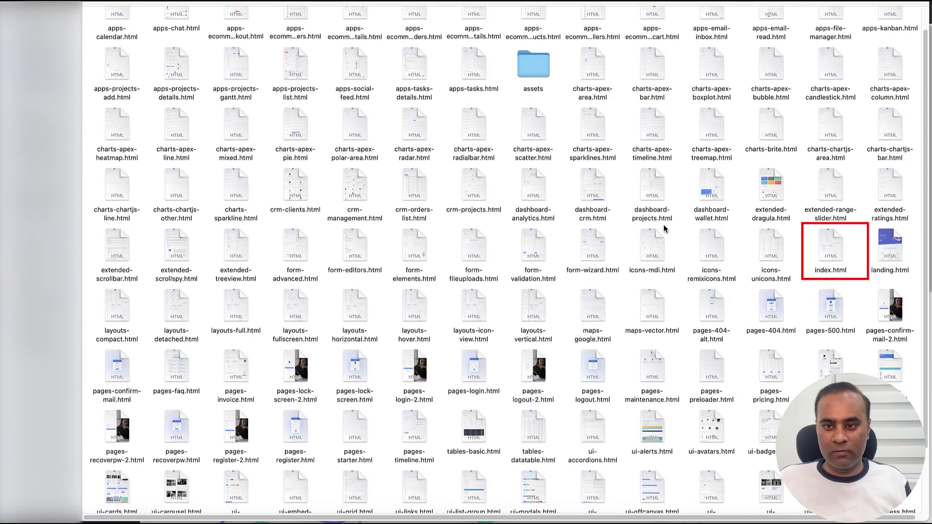
double_click(830, 267)
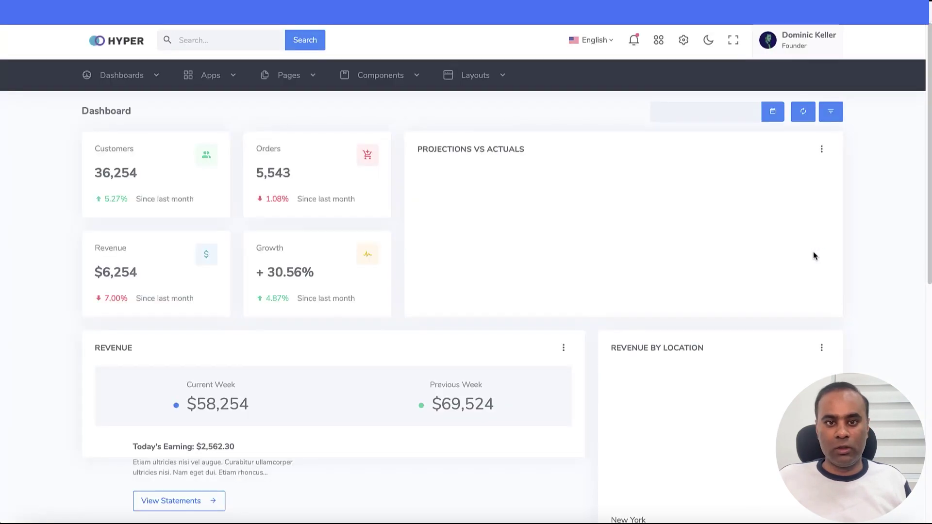
scroll(762, 267, "down", 9)
scroll(761, 267, "up", 9)
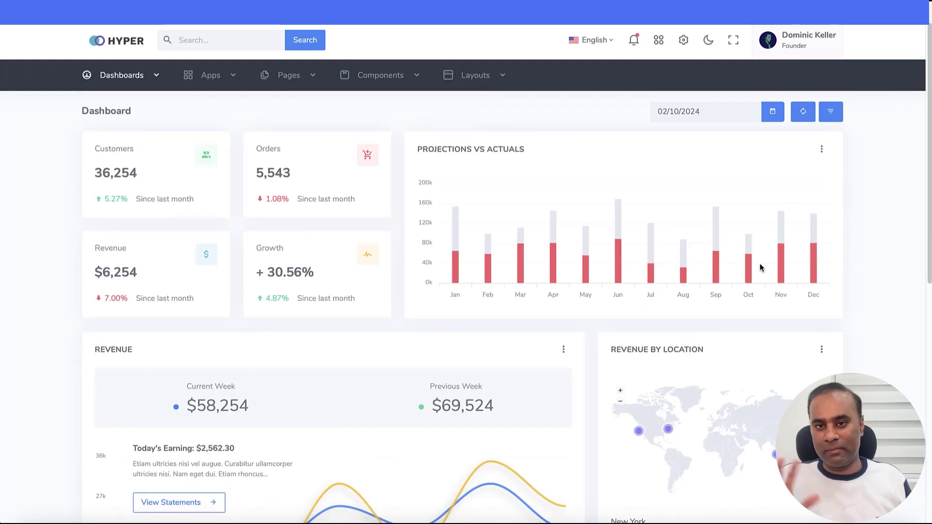
key("super+Tab")
scroll(511, 217, "up", 1)
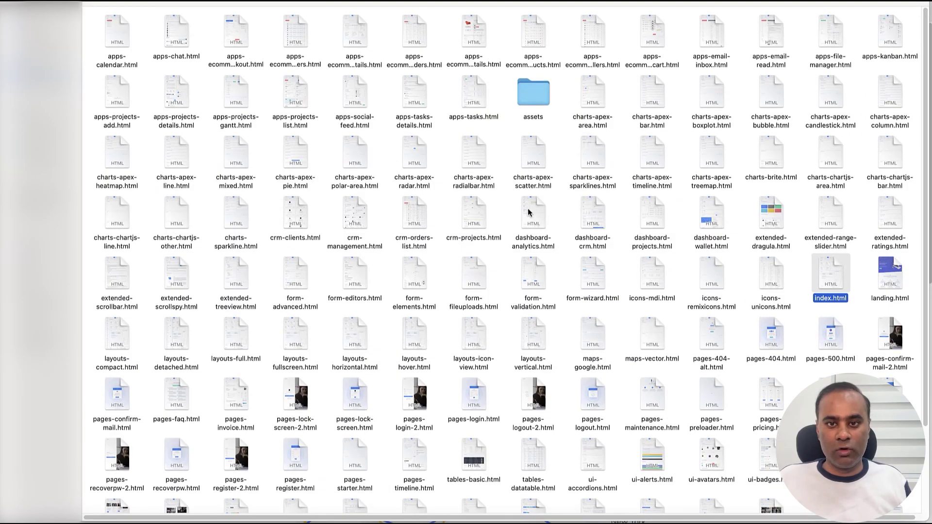
scroll(697, 228, "down", 3)
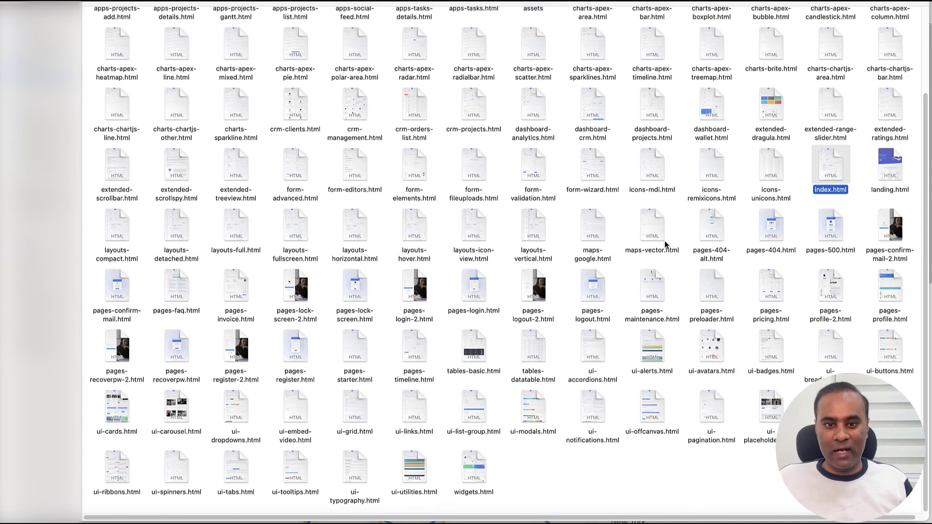
scroll(665, 244, "up", 3)
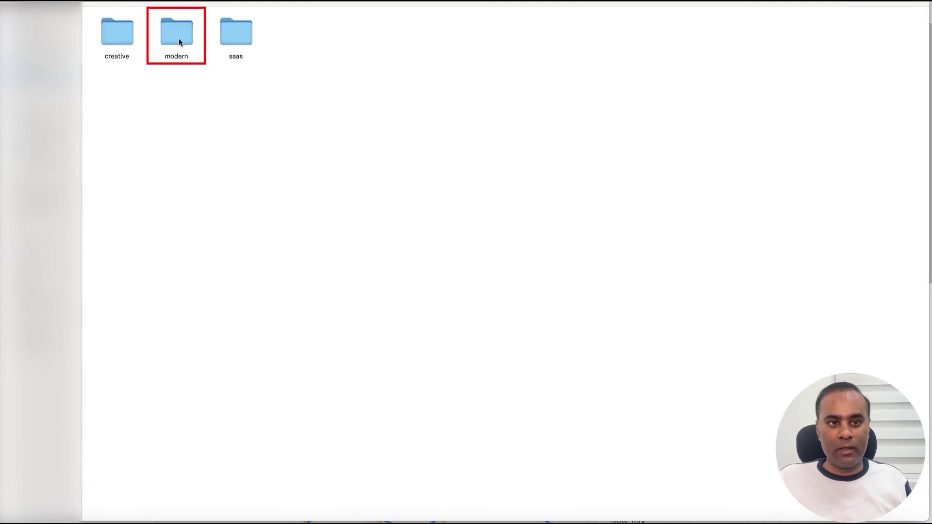
Open the modern folder inside dist and preview its landing.html page in the browser from start to end
double_click(176, 35)
scroll(447, 243, "down", 1)
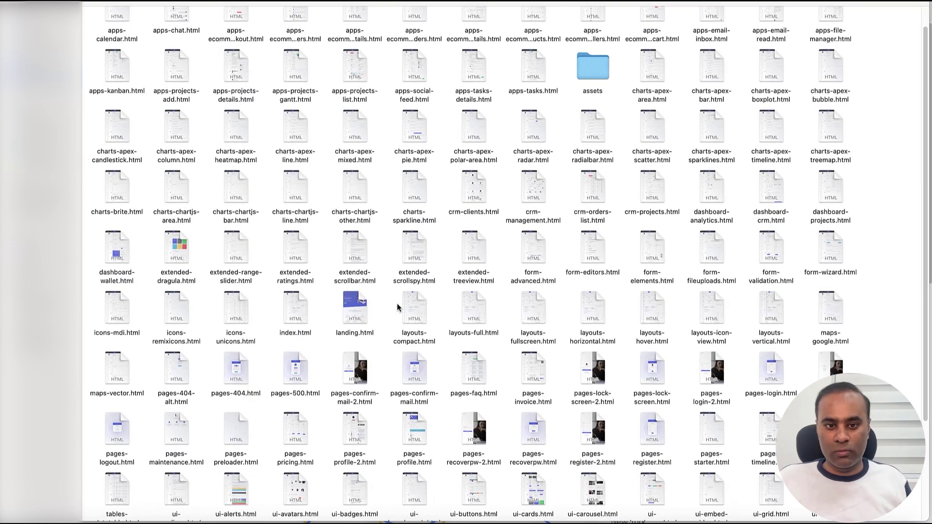
double_click(355, 308)
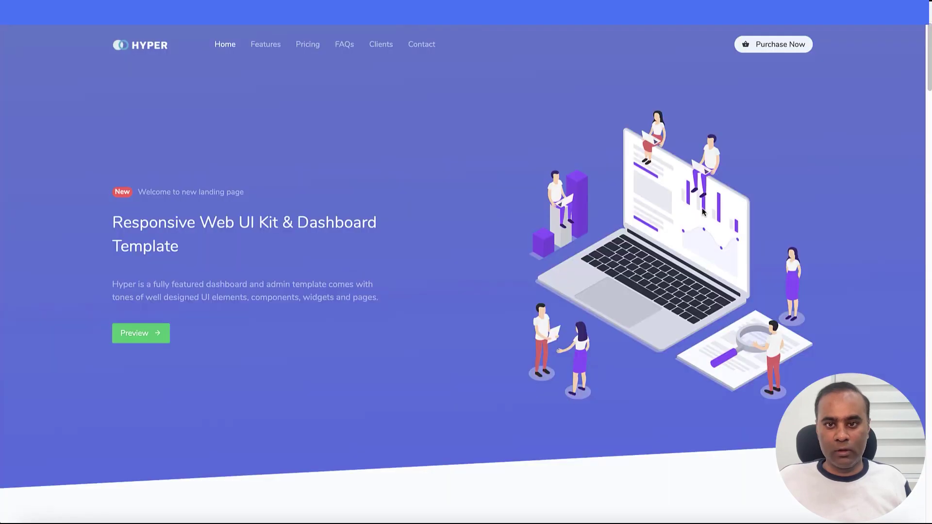
scroll(702, 212, "down", 15)
scroll(702, 212, "up", 14)
key("super+Tab")
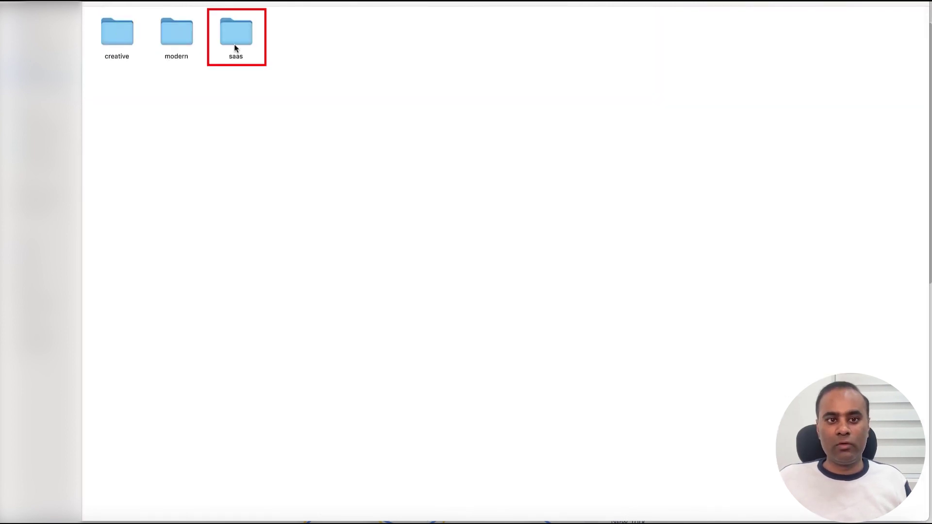
Open the saas folder inside dist, look through its HTML files and preview index.html in the browser
double_click(238, 38)
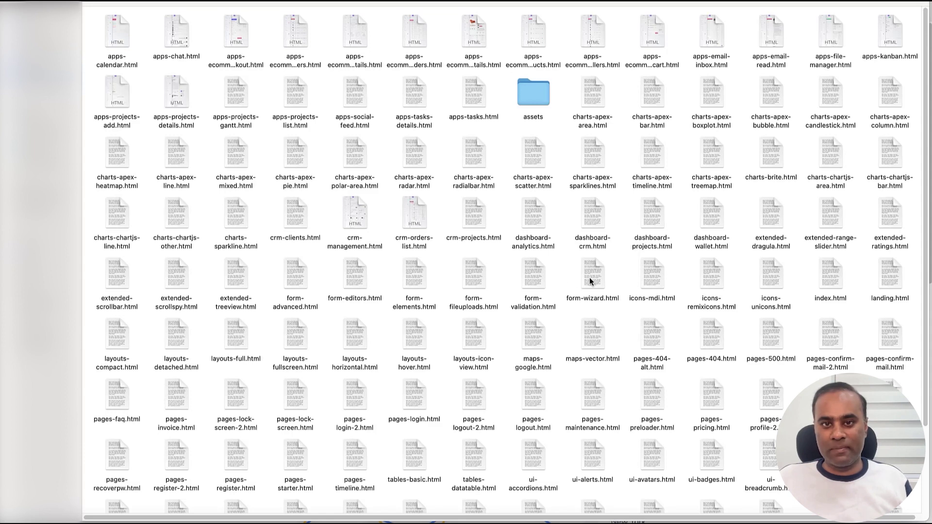
scroll(577, 272, "down", 2)
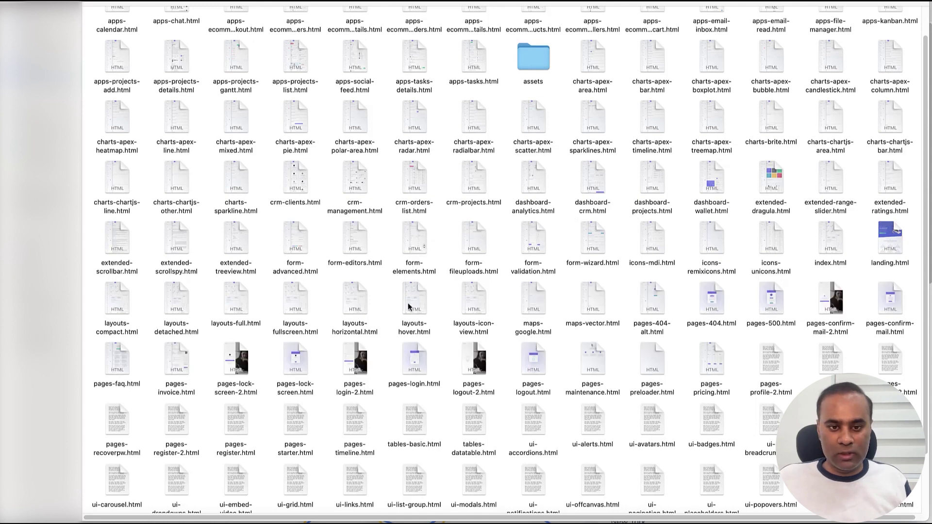
scroll(410, 301, "down", 1)
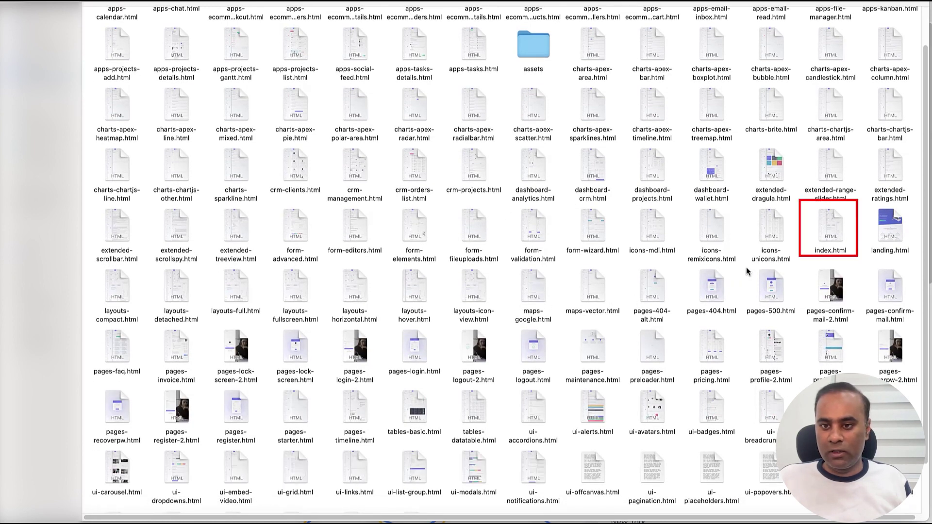
double_click(824, 238)
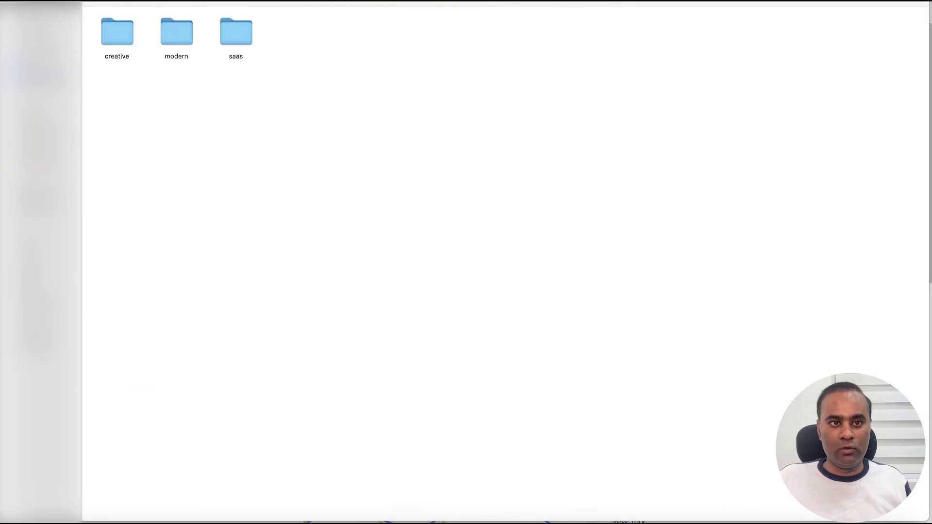
Compress the creative folder into a ZIP archive and check the archive's file size
left_click(115, 32)
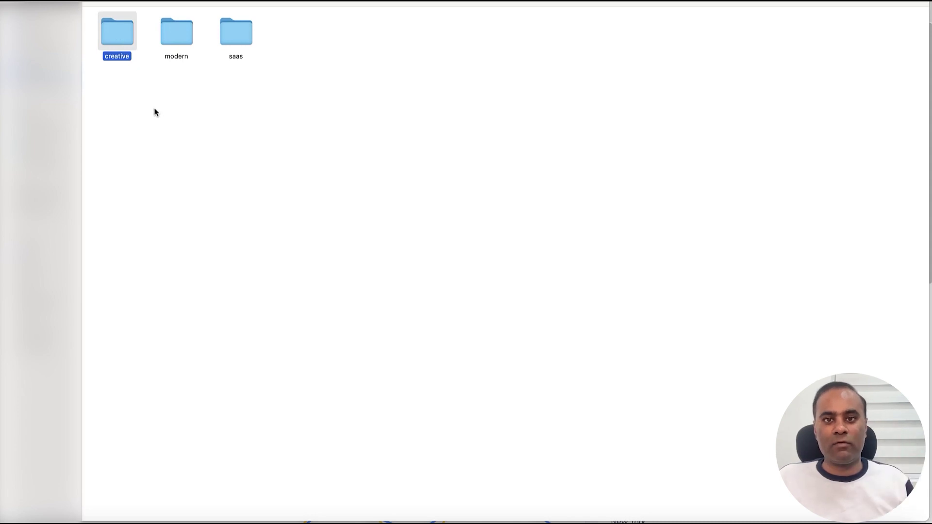
right_click(124, 37)
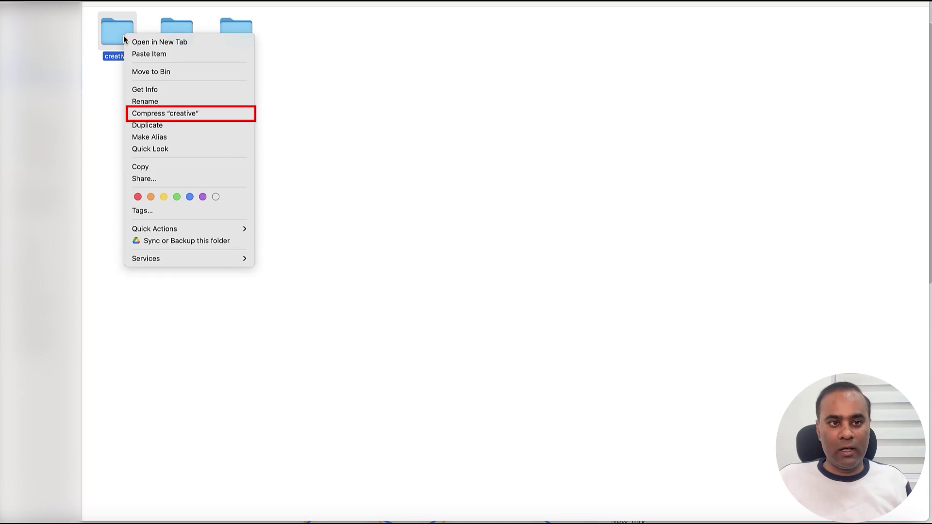
left_click(155, 113)
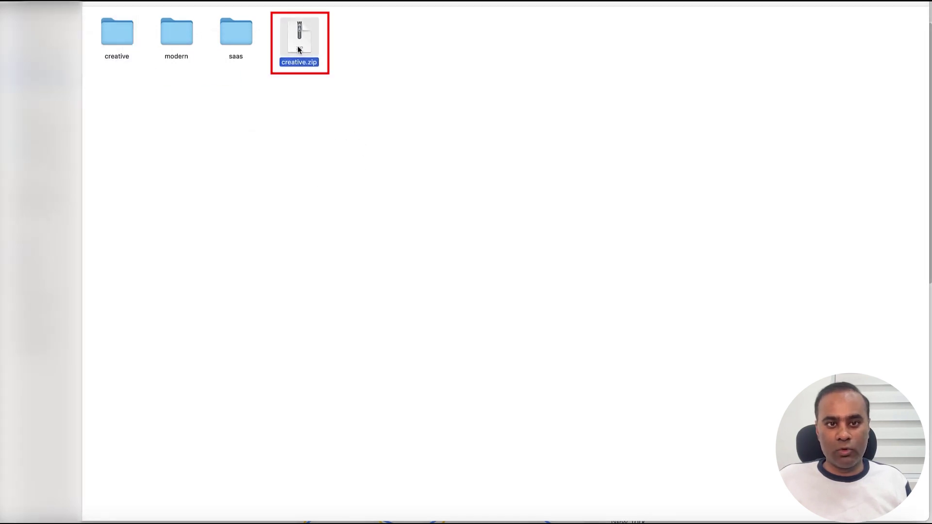
right_click(299, 46)
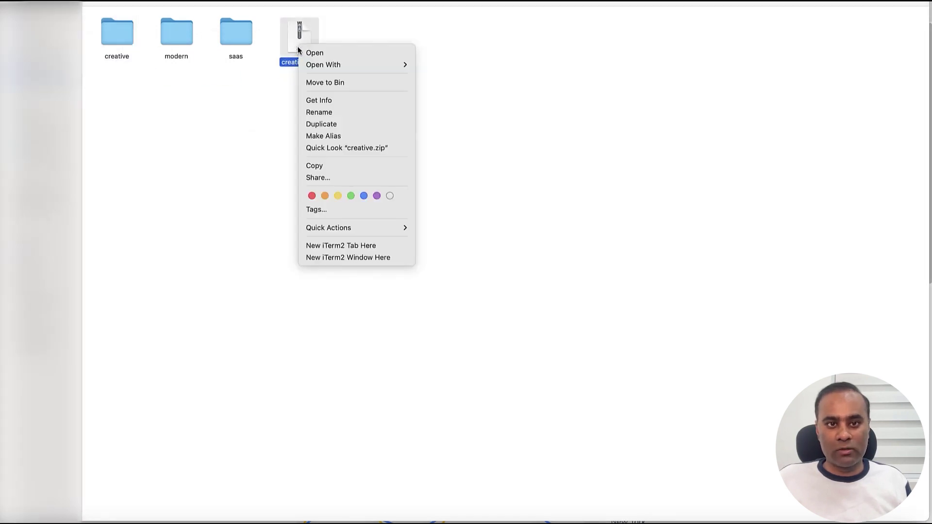
left_click(339, 102)
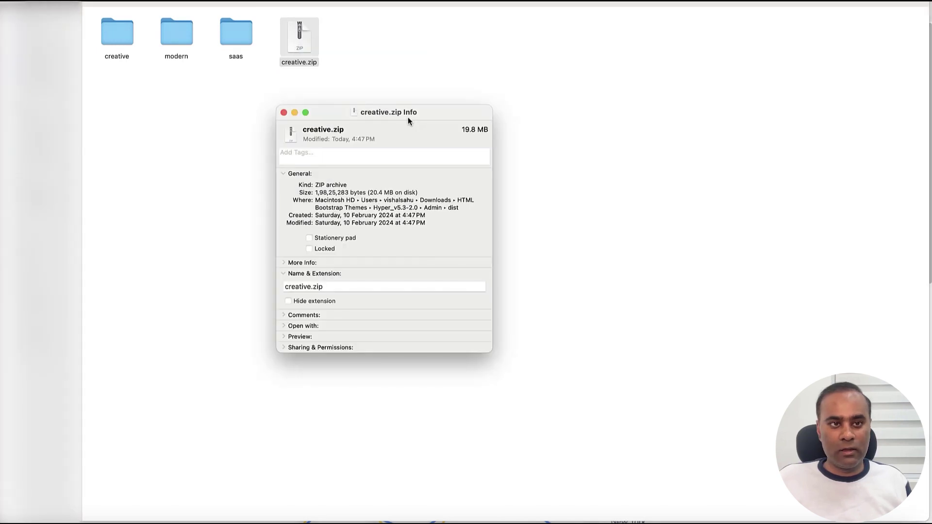
left_click(284, 112)
Open the assets folder inside creative and examine the contents of its js and vendor folders
left_click(147, 48)
double_click(128, 37)
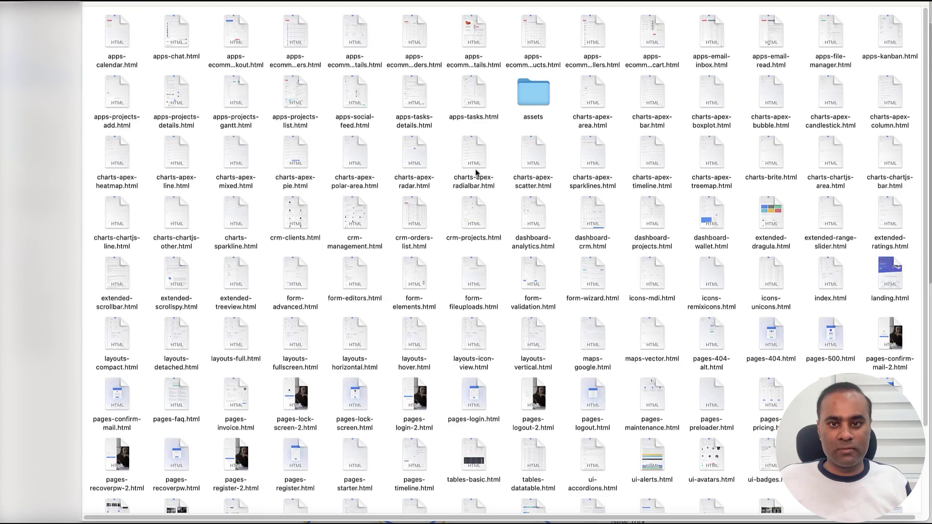
scroll(574, 202, "down", 3)
scroll(544, 146, "up", 3)
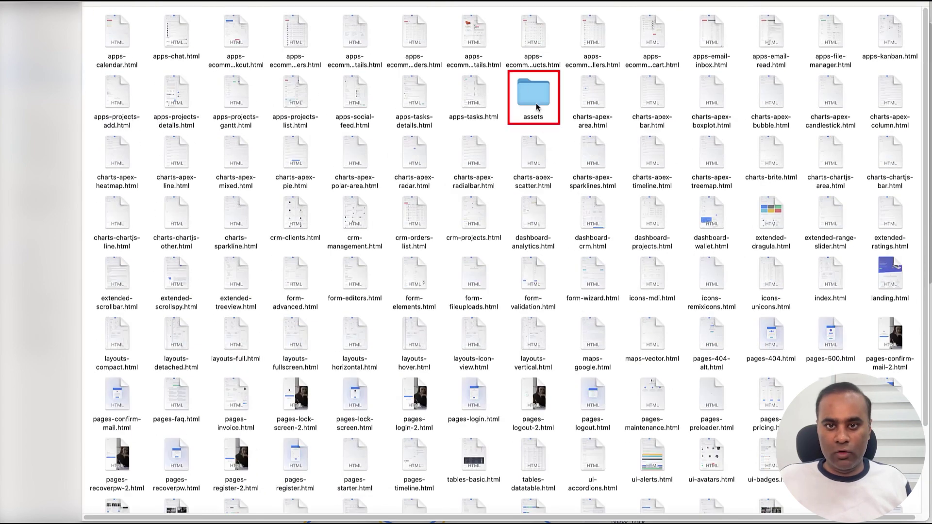
double_click(534, 94)
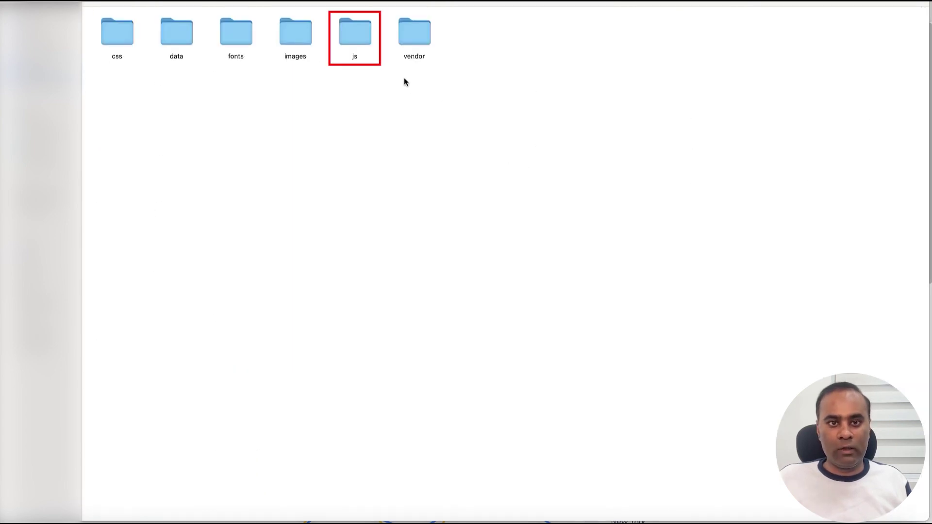
double_click(361, 38)
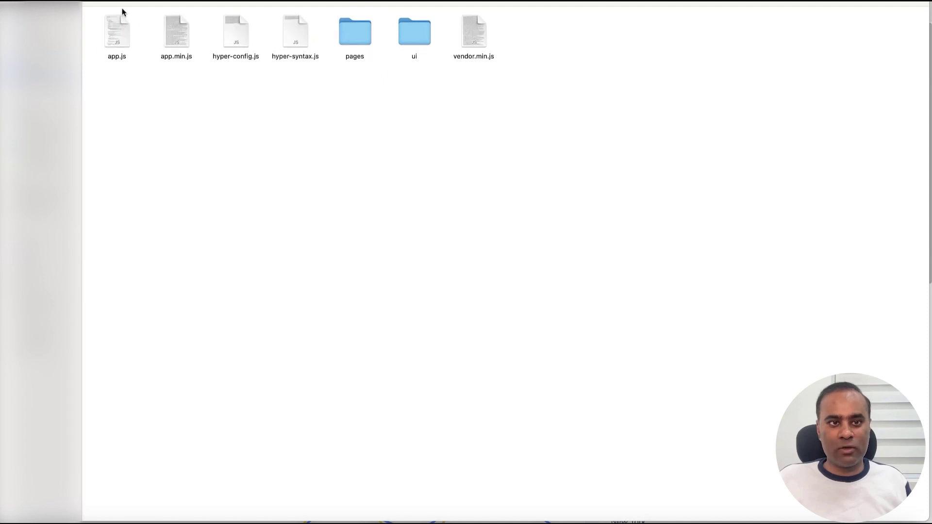
left_click(99, 1)
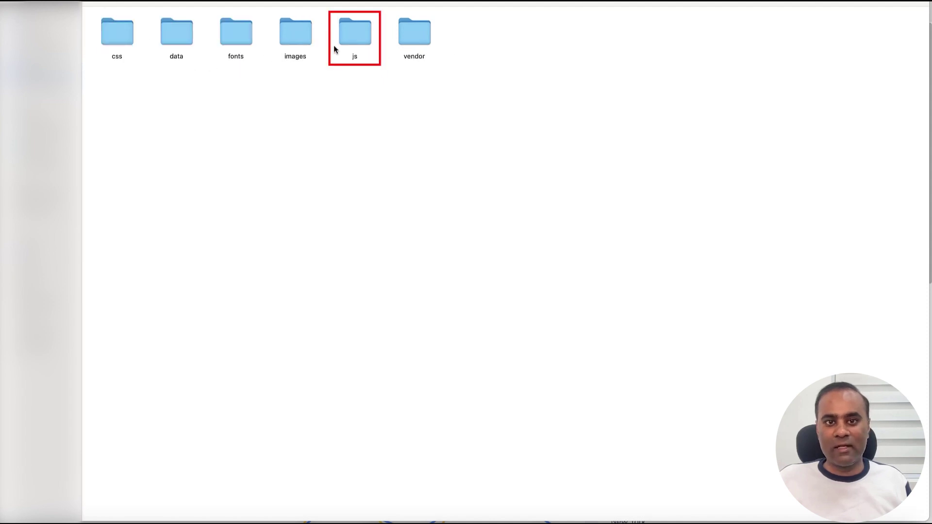
double_click(416, 39)
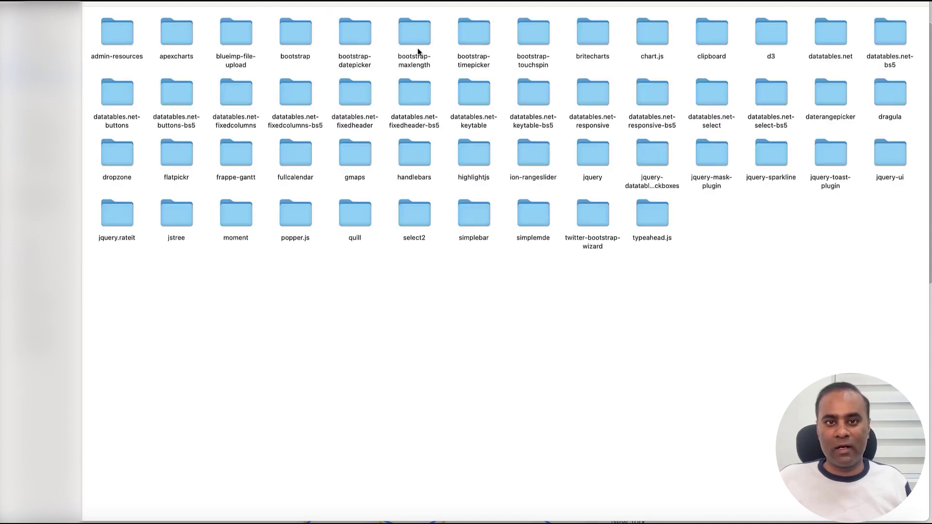
left_click(99, 1)
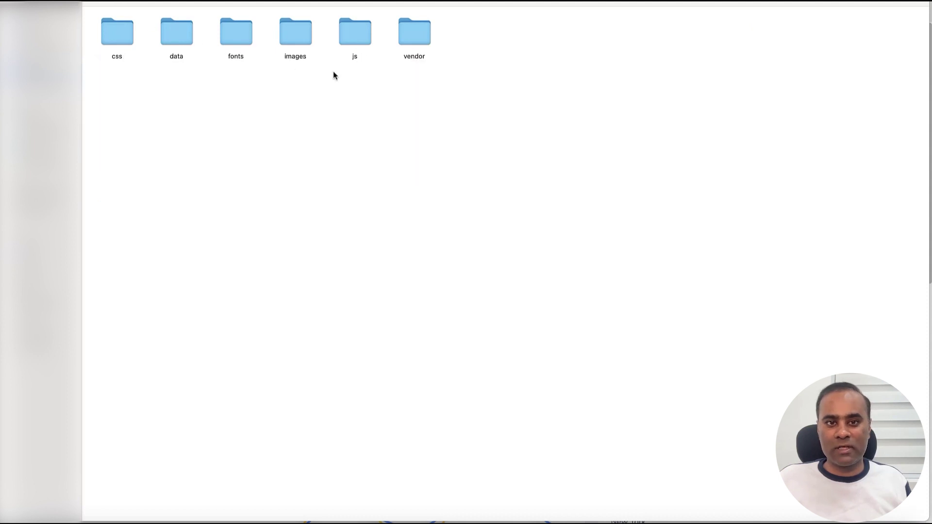
Move the vendor and data folders from creative's assets folder to the Bin, keeping css, fonts, images and js
right_click(410, 42)
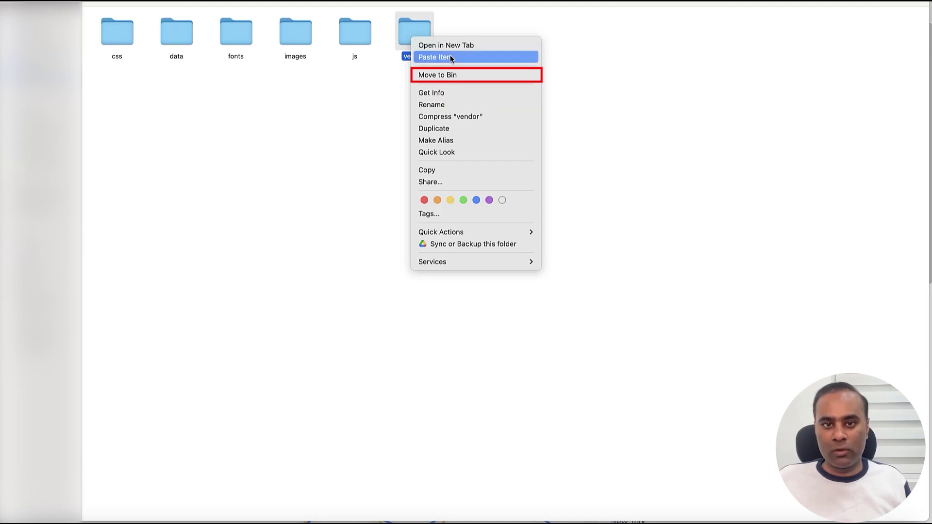
left_click(455, 74)
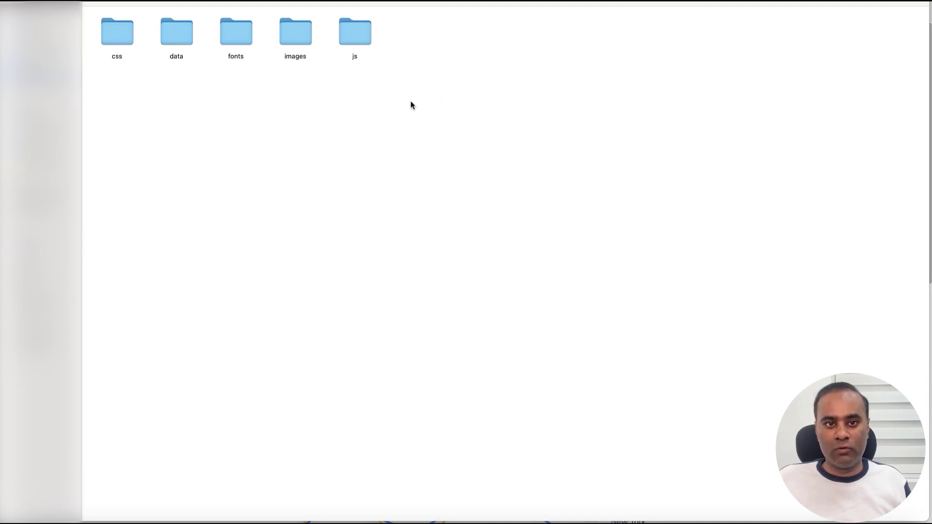
double_click(301, 39)
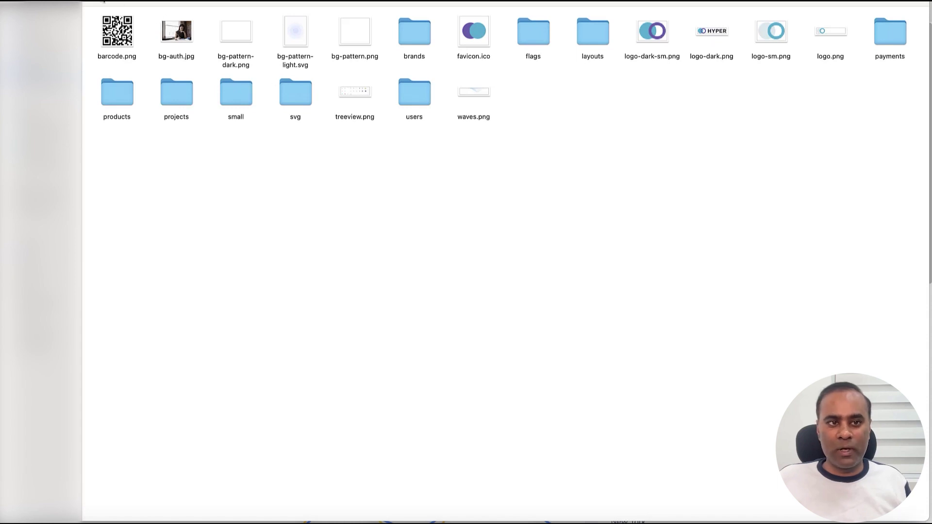
left_click(101, 1)
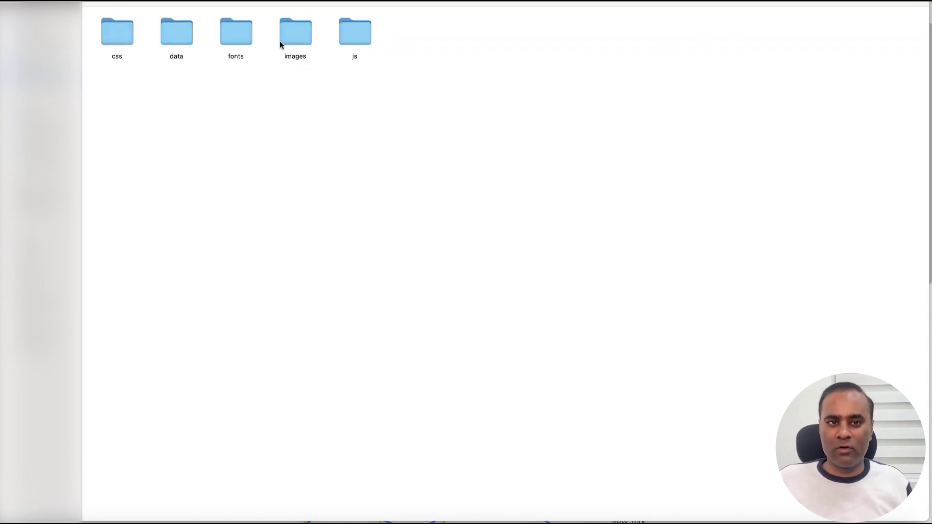
left_click(176, 35)
right_click(175, 35)
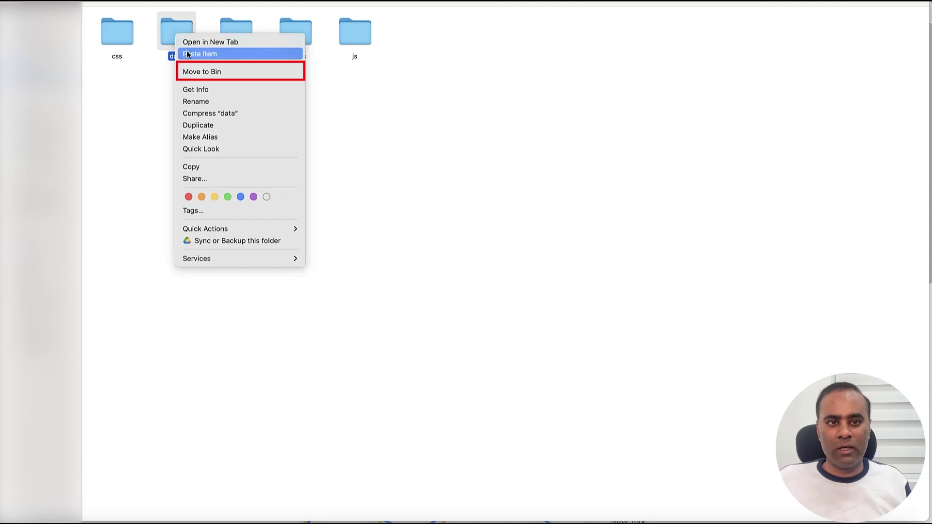
left_click(200, 71)
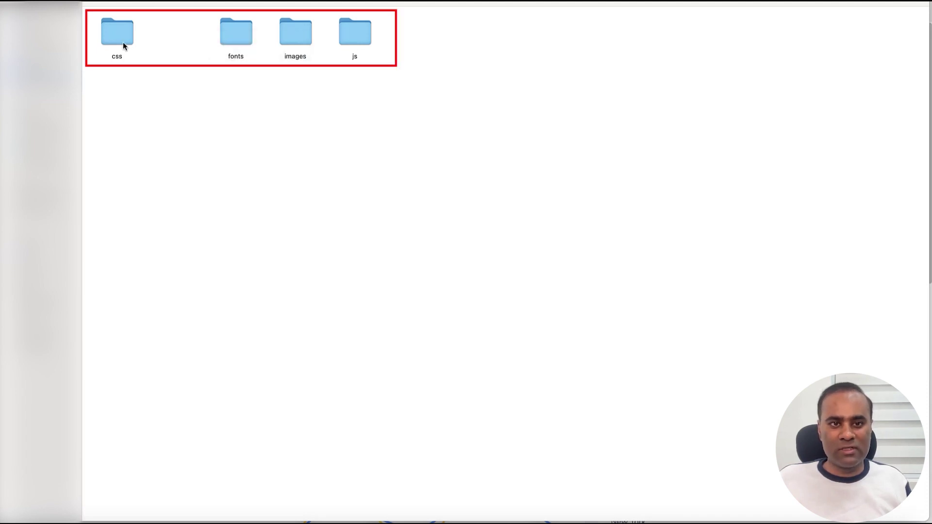
Check the js folder, return to the dist folder and move creative.zip to the Bin
double_click(357, 37)
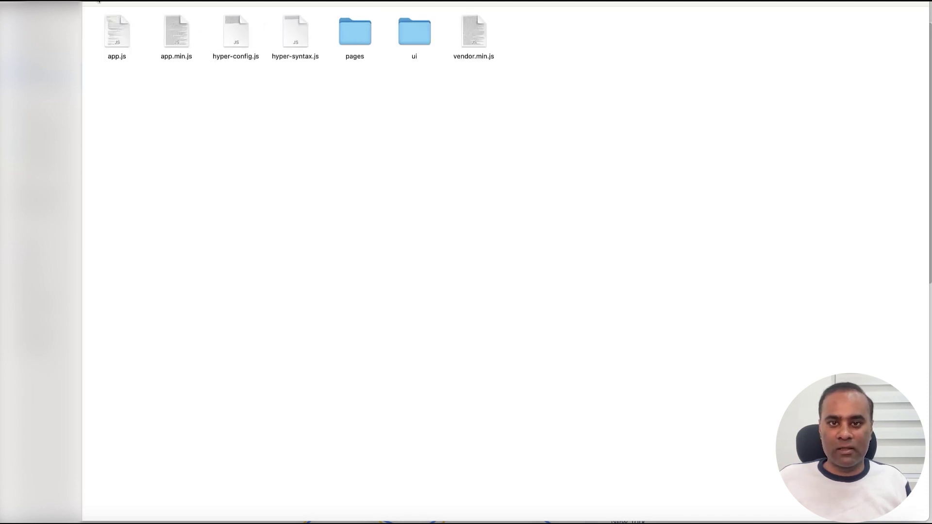
left_click(99, 1)
left_click(97, 2)
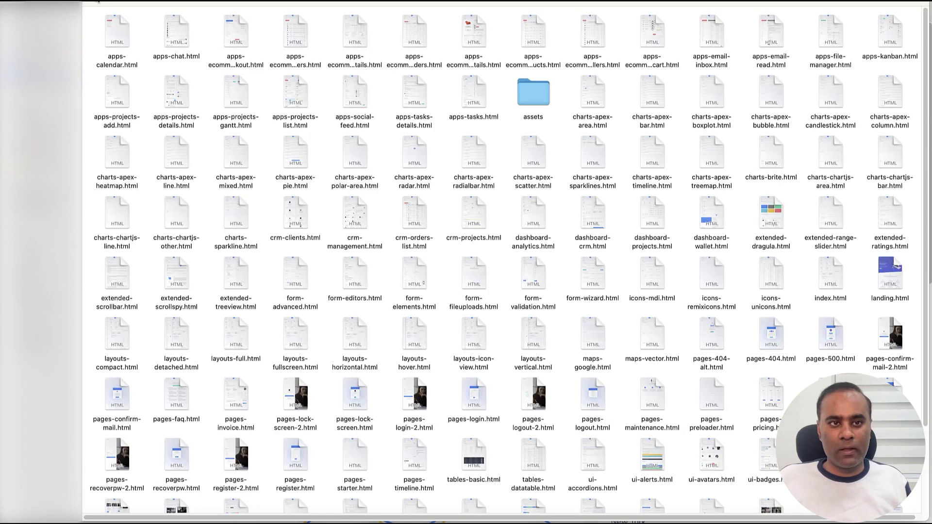
left_click(97, 2)
right_click(299, 39)
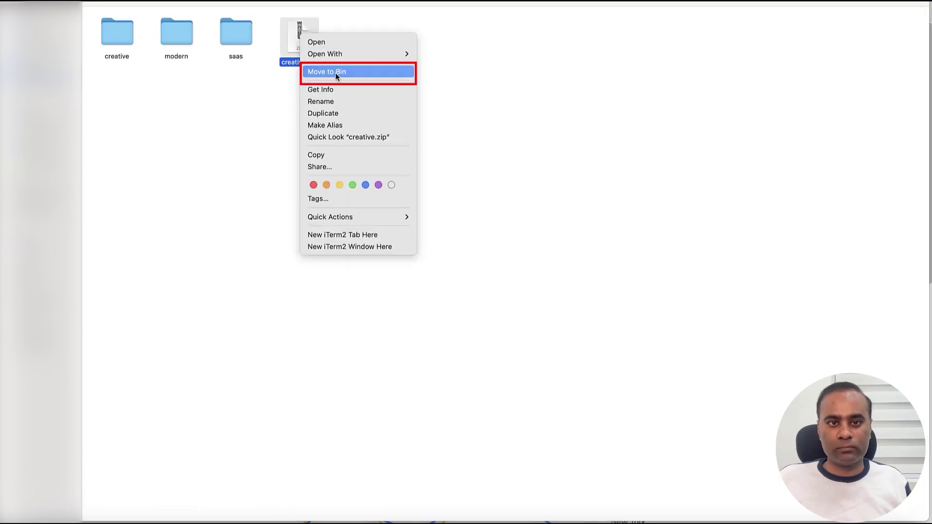
left_click(336, 71)
Compress the slimmed-down creative folder into a new ZIP archive in the dist folder
right_click(119, 45)
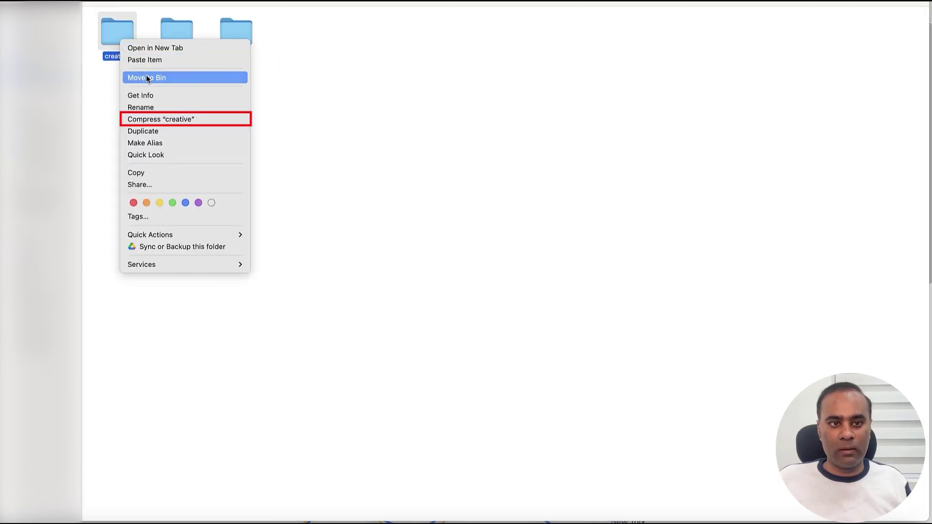
left_click(154, 120)
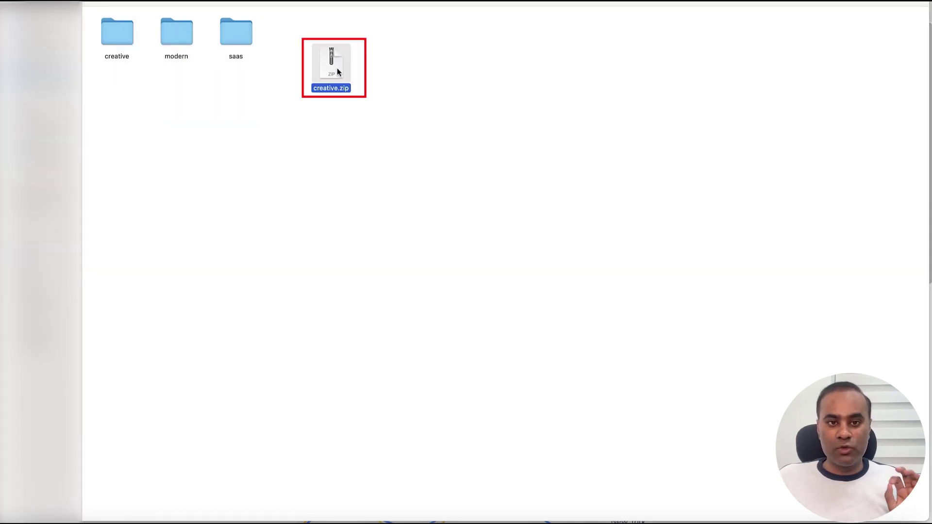
left_click(386, 70)
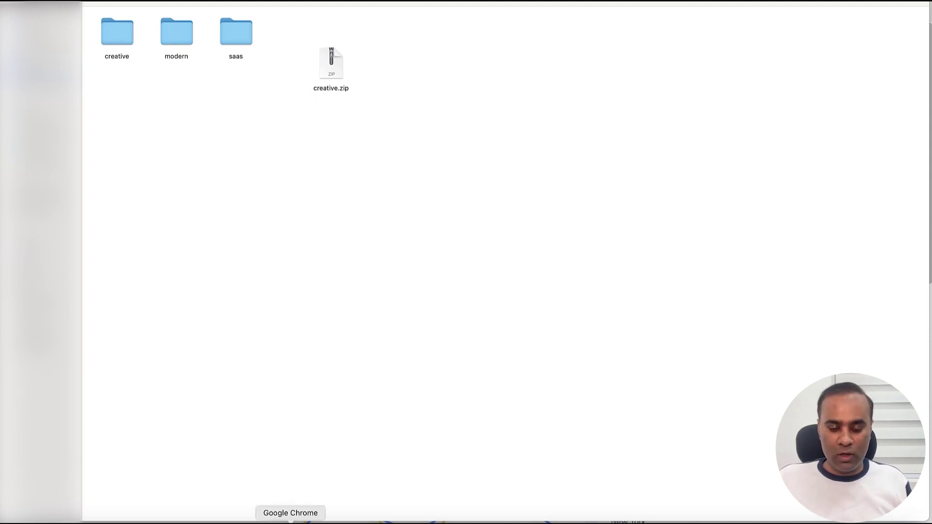
Switch to the DrapCode builder in Google Chrome and open the project's Custom HTML Theme settings
left_click(290, 521)
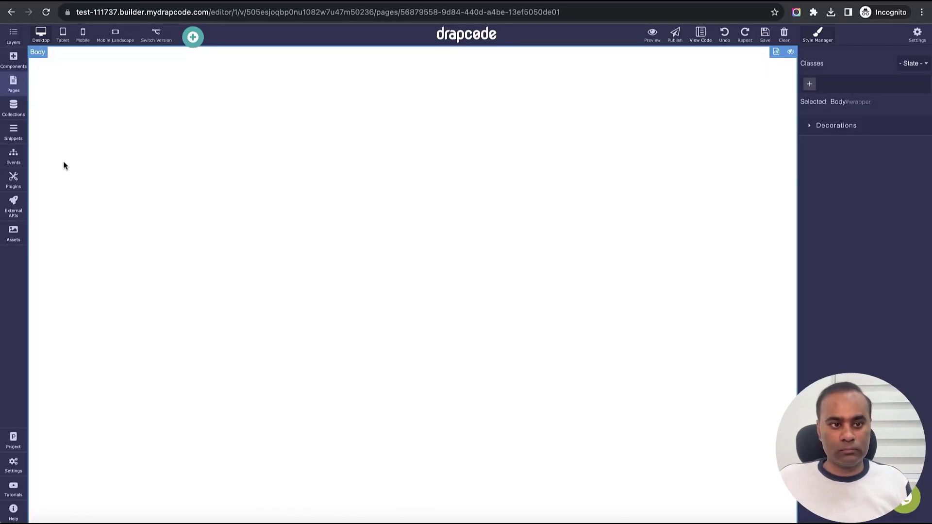
mouse_move(19, 439)
mouse_move(15, 464)
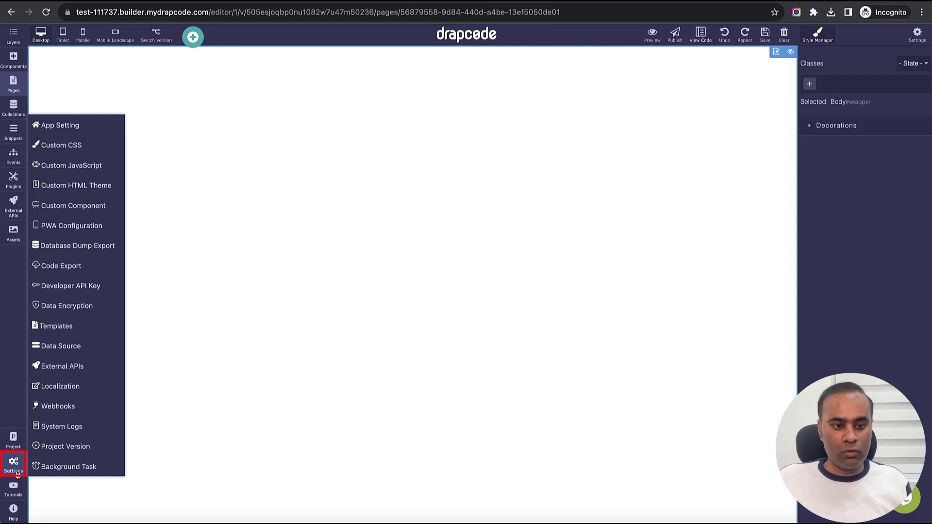
left_click(72, 195)
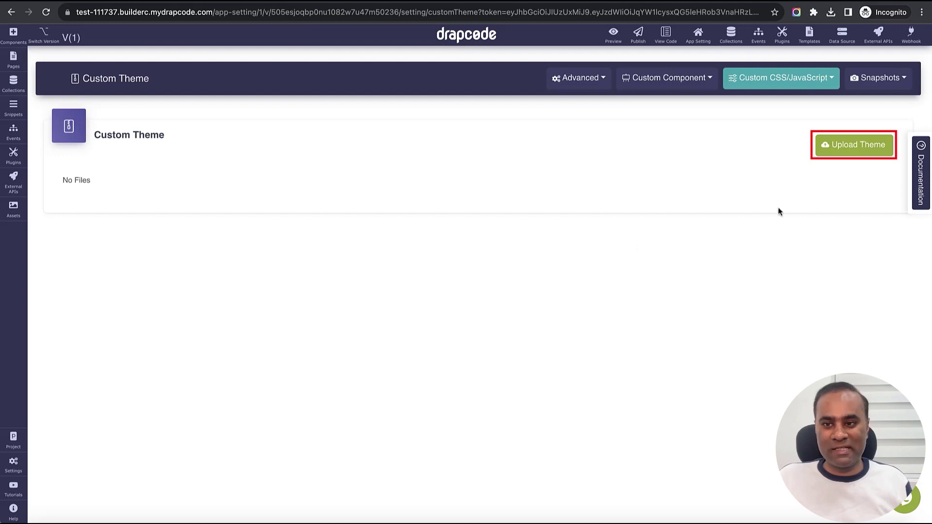
Upload creative.zip from the Hyper_v5.3-2.0 Admin folder as the project's custom theme and close the upload dialog
left_click(843, 153)
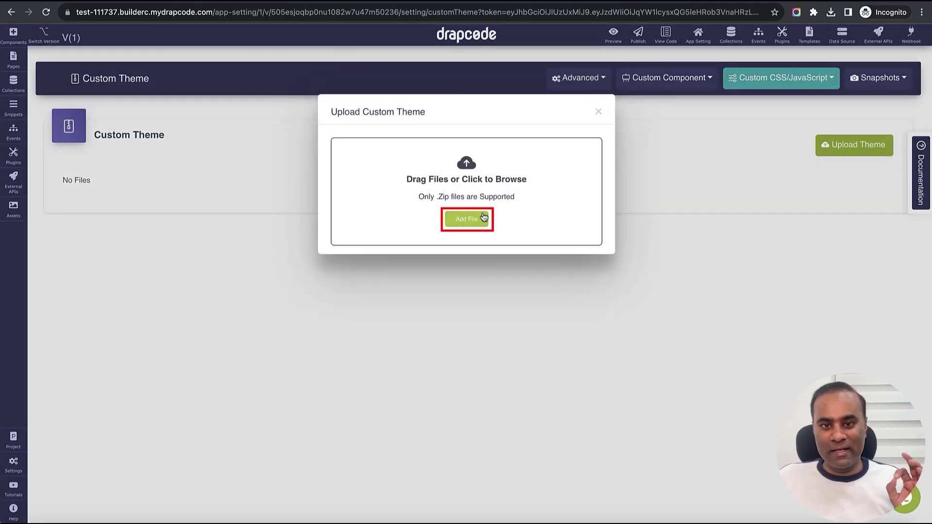
left_click(481, 220)
left_click(604, 204)
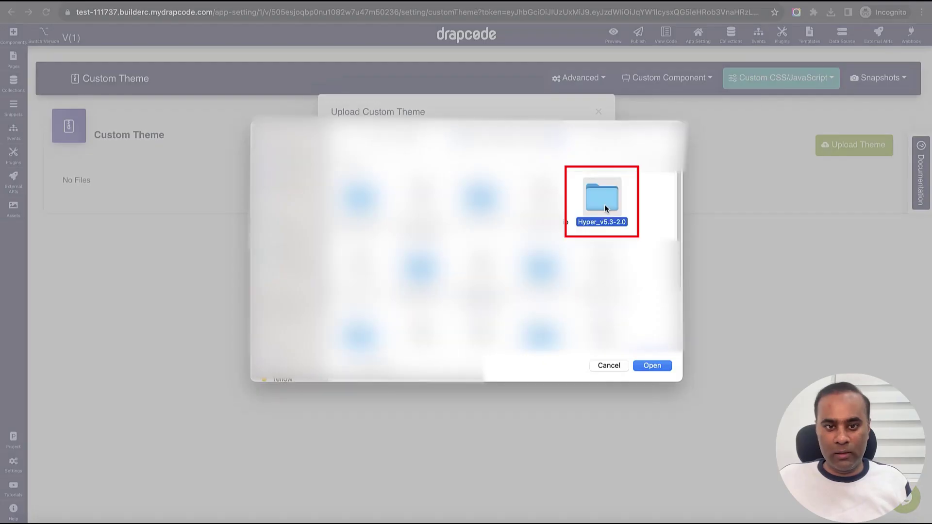
double_click(604, 204)
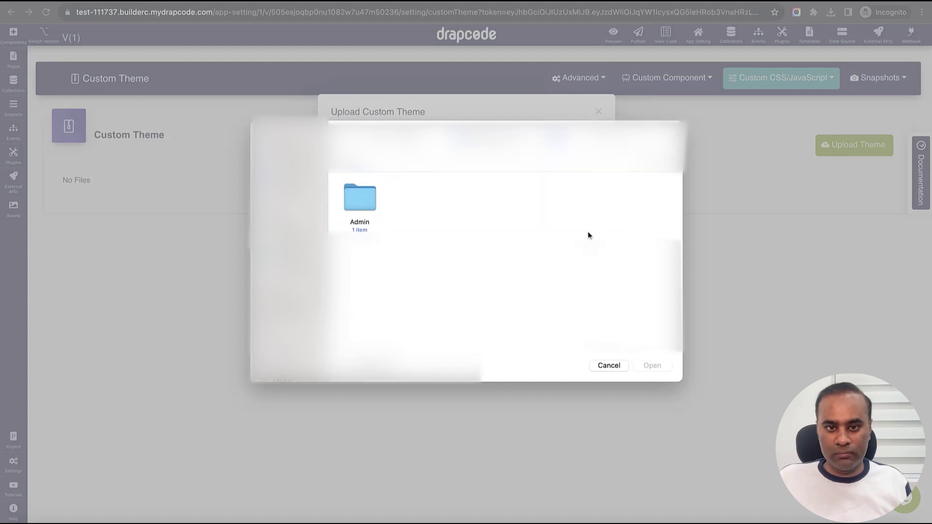
double_click(371, 208)
double_click(366, 212)
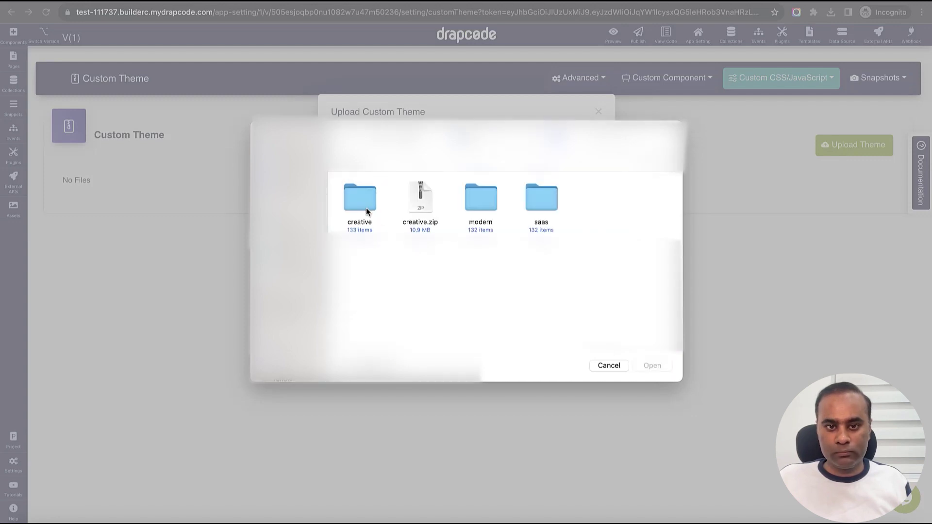
left_click(425, 208)
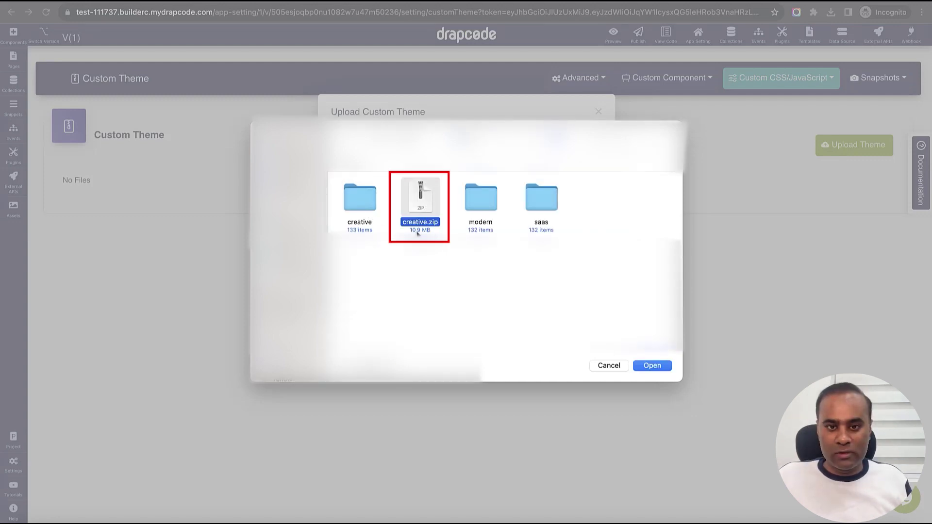
left_click(650, 366)
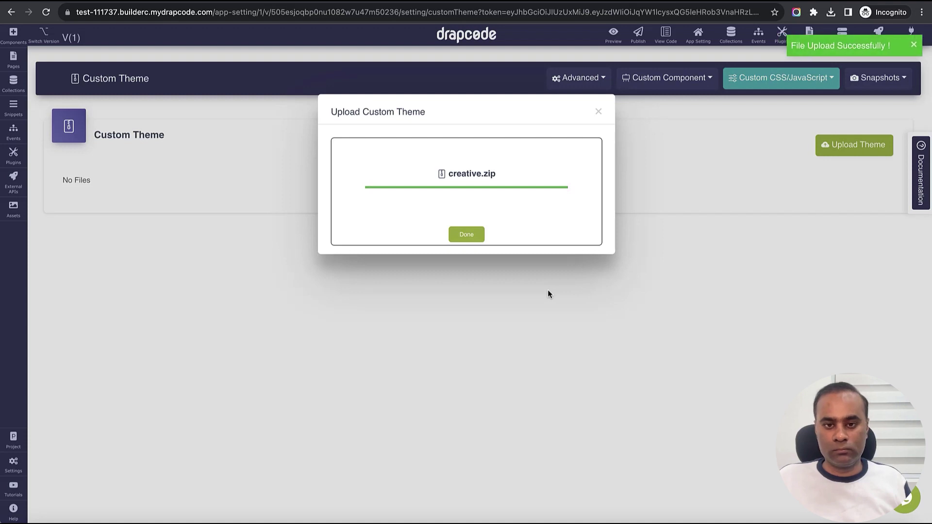
left_click(466, 235)
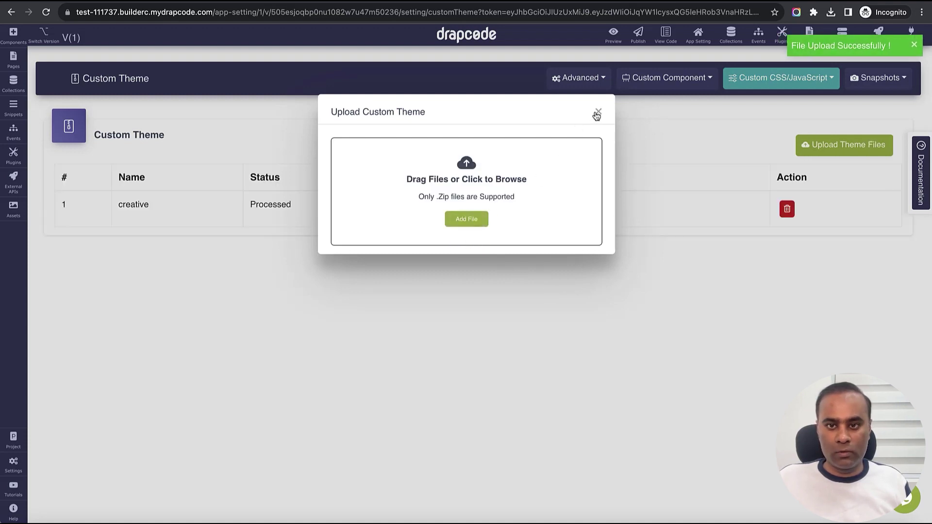
left_click(597, 114)
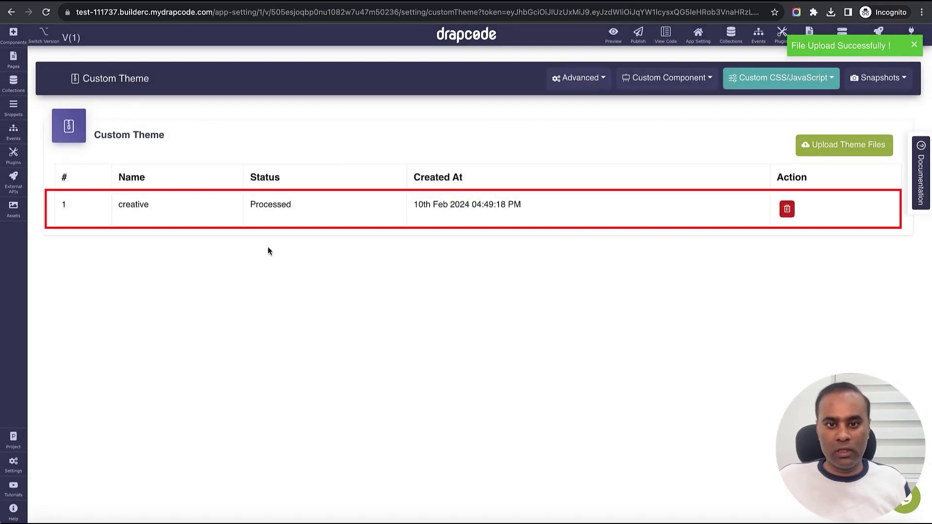
Place the index.html theme page on the home page's empty canvas and save the page
left_click(15, 62)
left_click(70, 132)
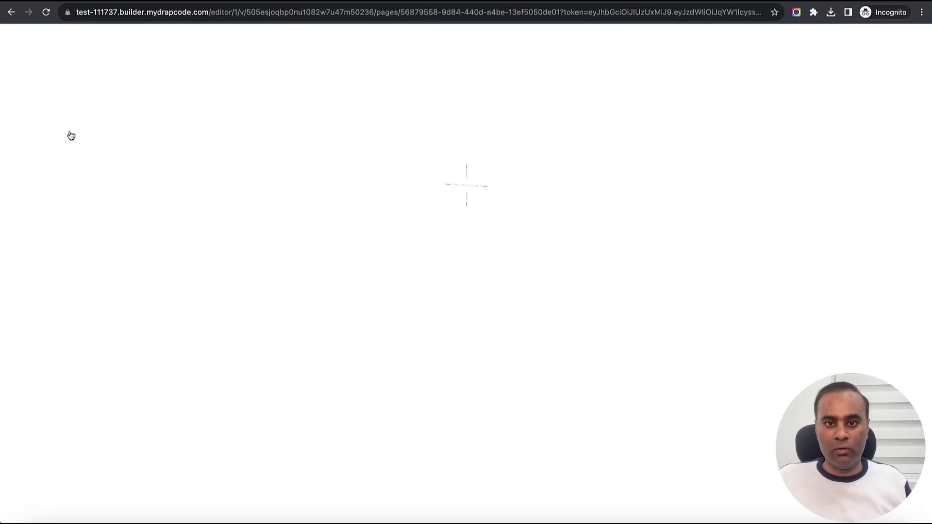
left_click(193, 37)
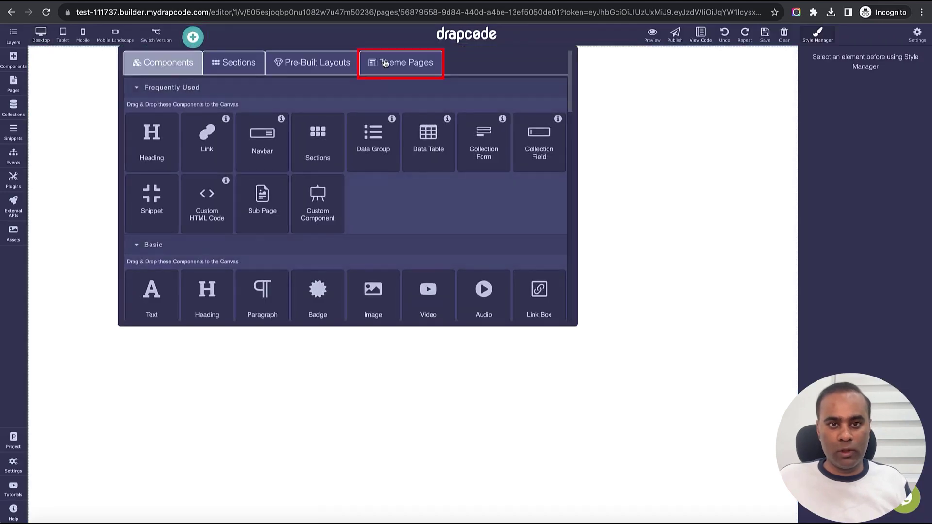
left_click(385, 63)
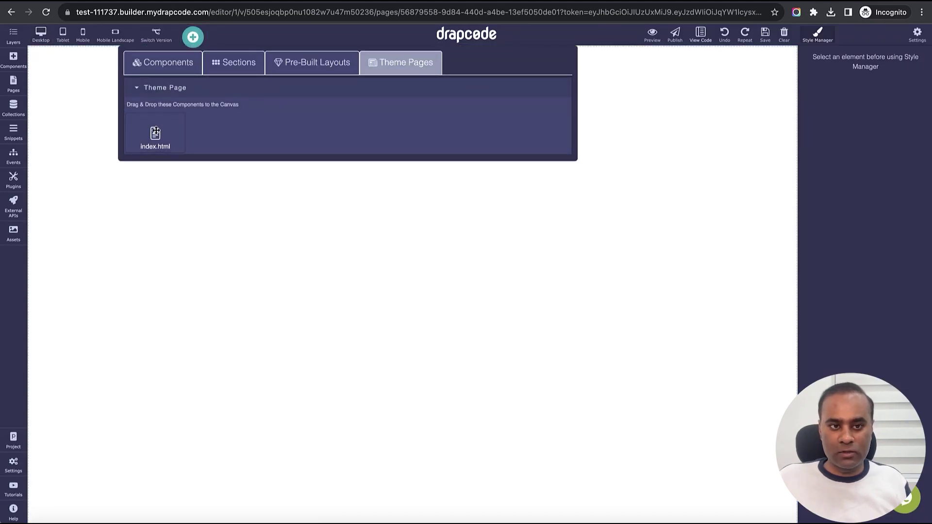
left_click_drag(155, 132, 198, 233)
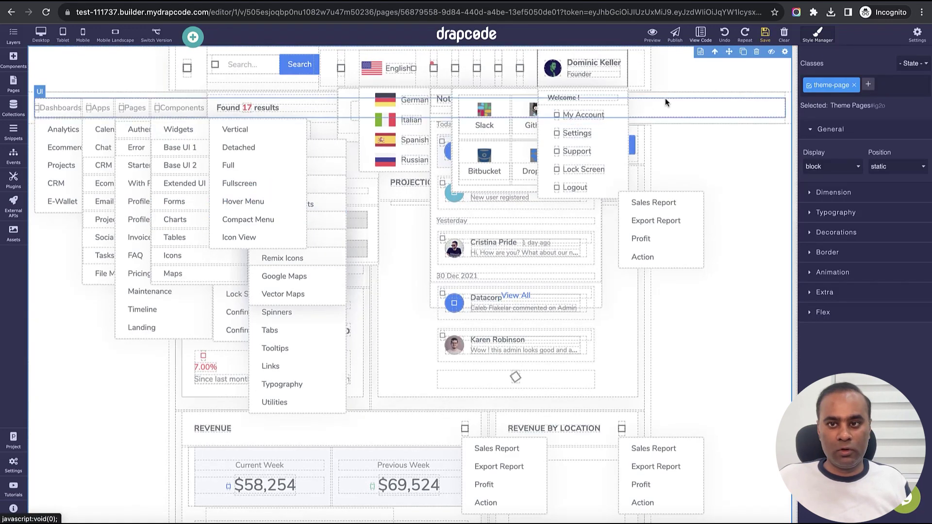
left_click(765, 34)
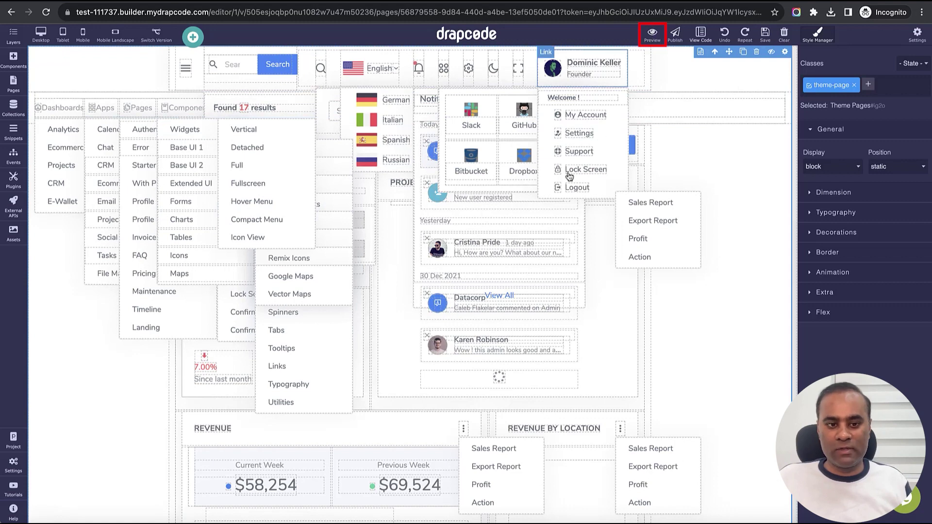
Preview the app and examine the imported dashboard page from its header down to the footer
left_click(651, 35)
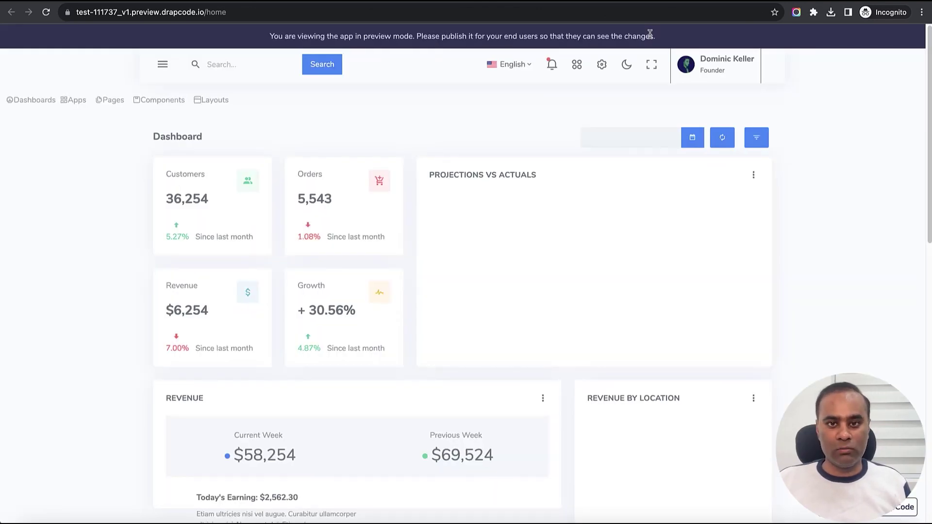
scroll(600, 234, "down", 13)
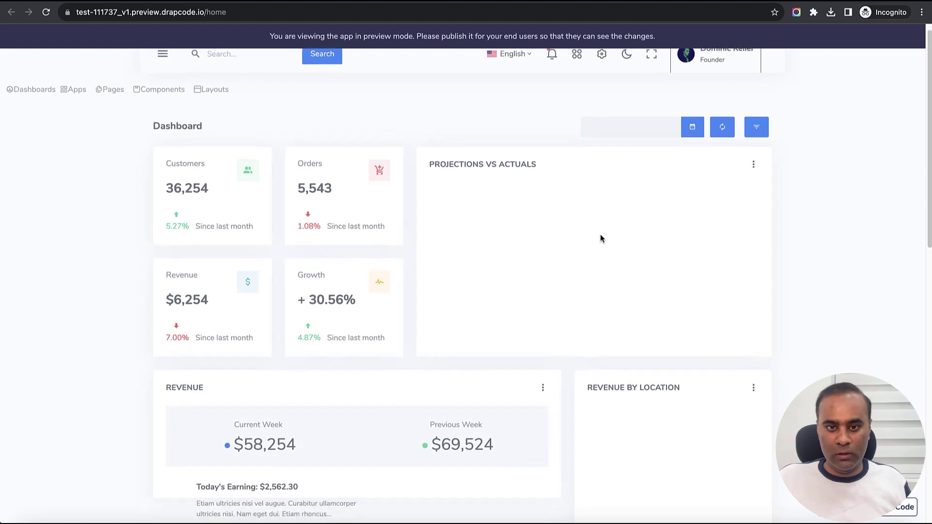
scroll(618, 279, "up", 13)
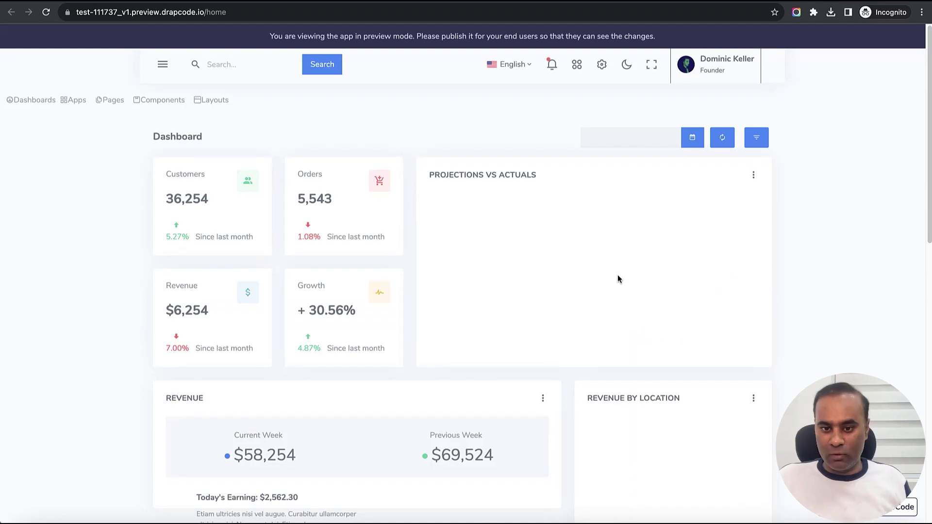
scroll(610, 283, "down", 13)
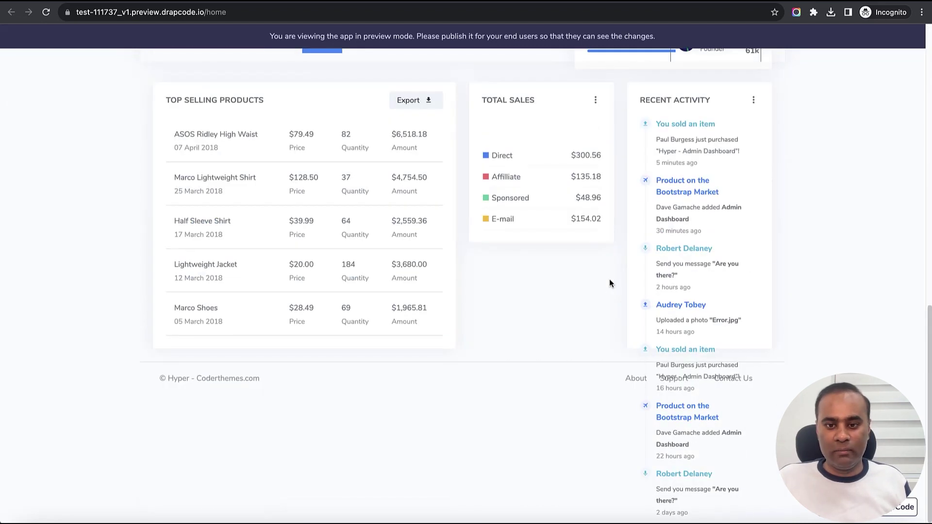
scroll(610, 283, "up", 13)
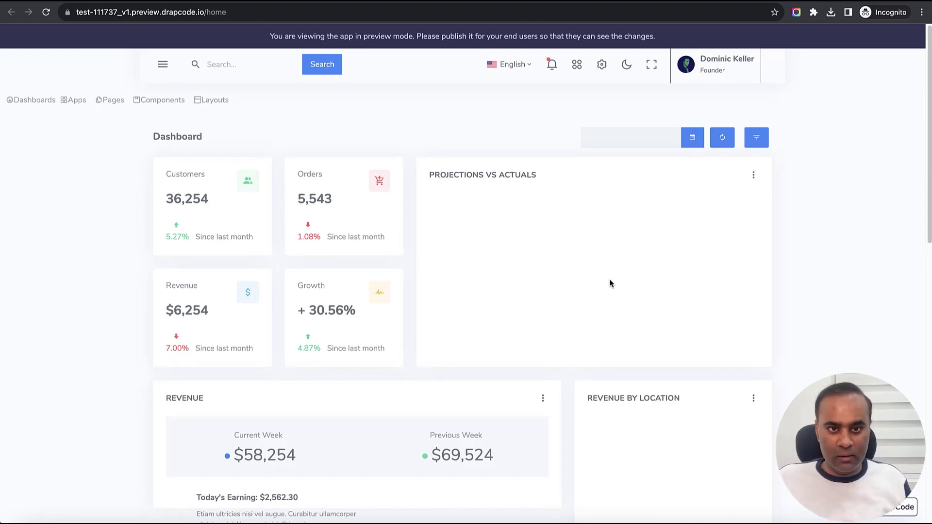
Return to the page editor, clear the whole canvas and save the emptied page
key("ctrl+shift+Tab")
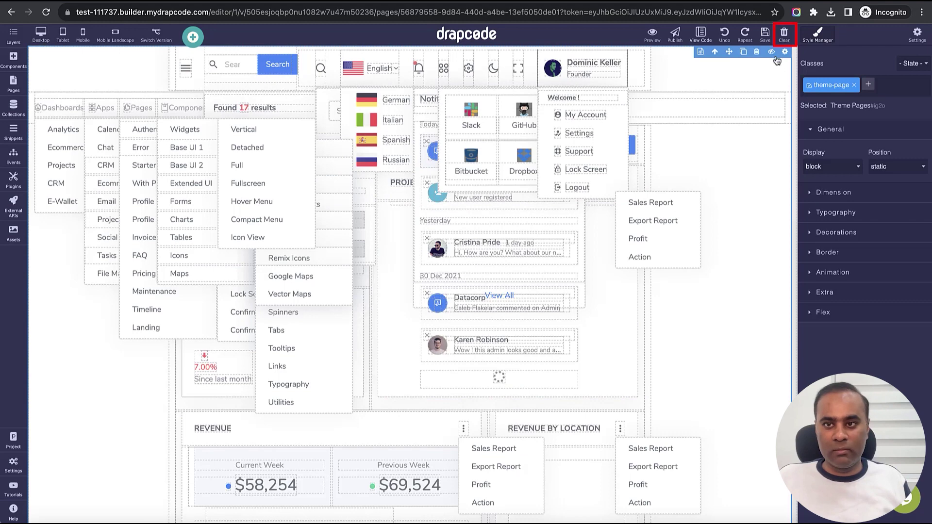
left_click(783, 34)
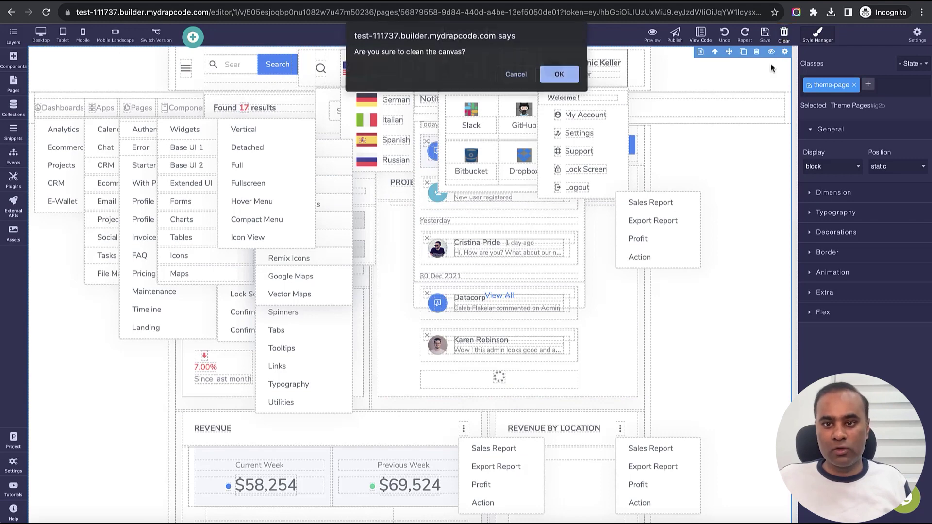
left_click(559, 76)
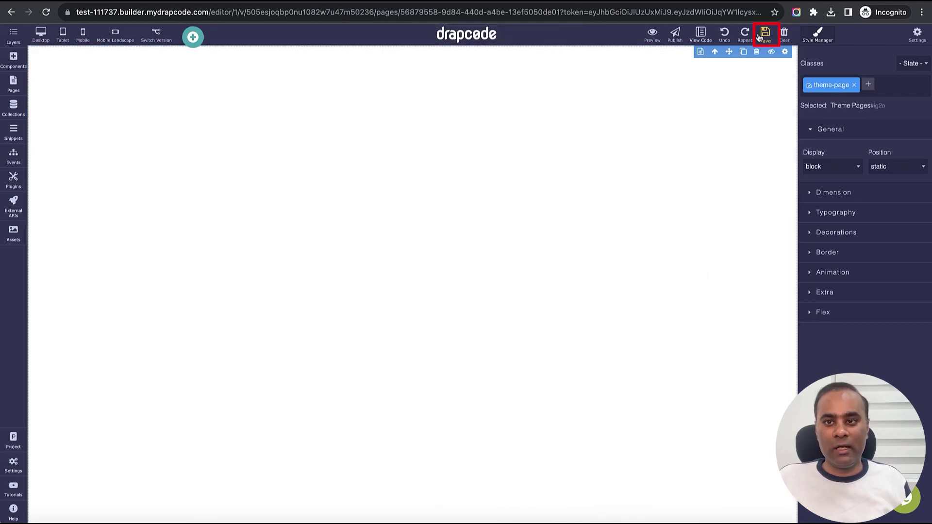
Open the Custom HTML Theme settings and delete the uploaded creative theme
mouse_move(16, 466)
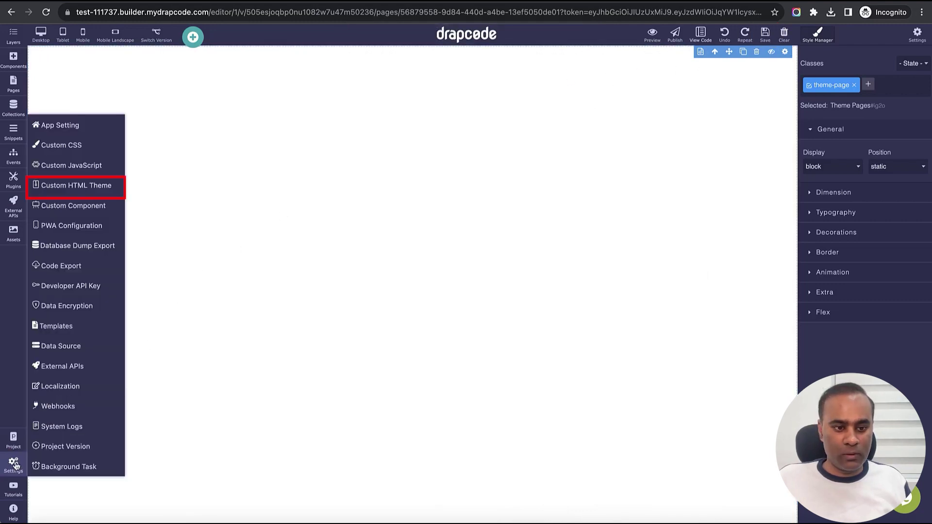
left_click(79, 187)
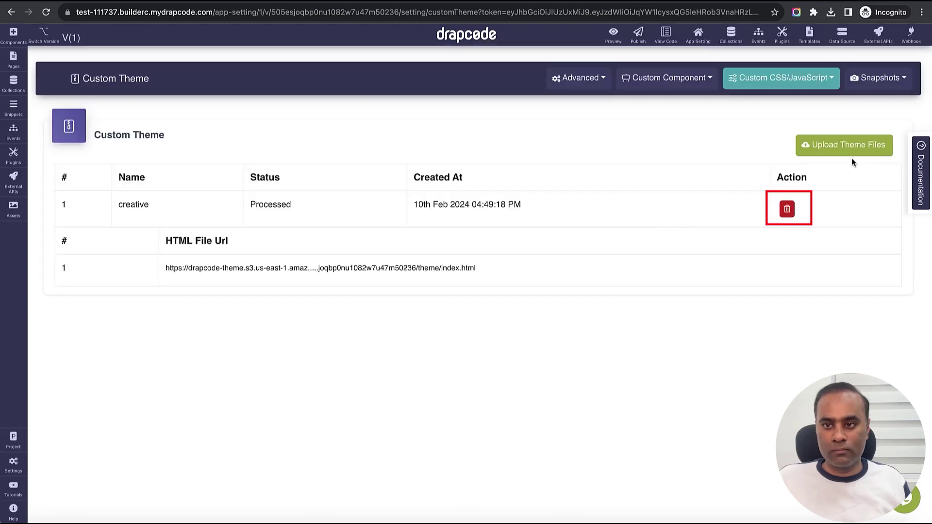
left_click(787, 209)
left_click(440, 333)
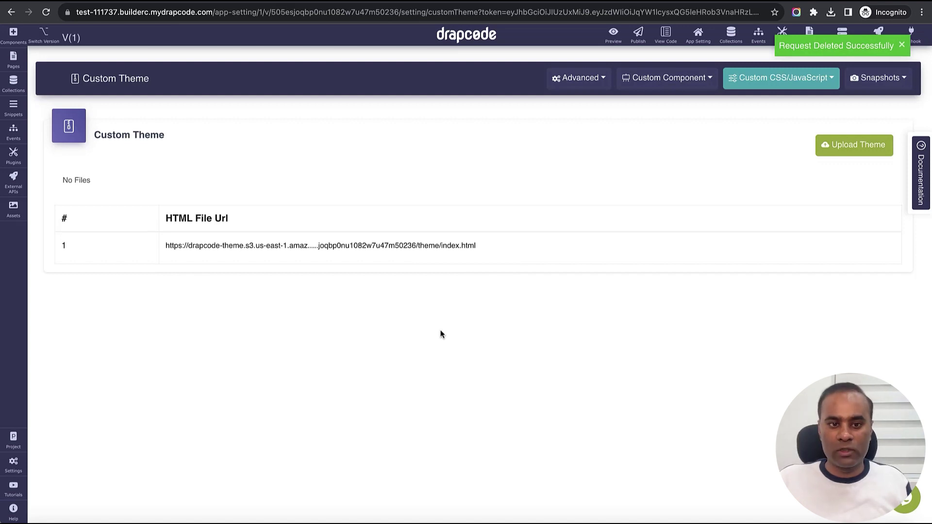
In Finder, open the plain-free-bootstra...-main 3 folder and move README.md, package-lock.json and yarn.lock to the Bin
left_click(854, 145)
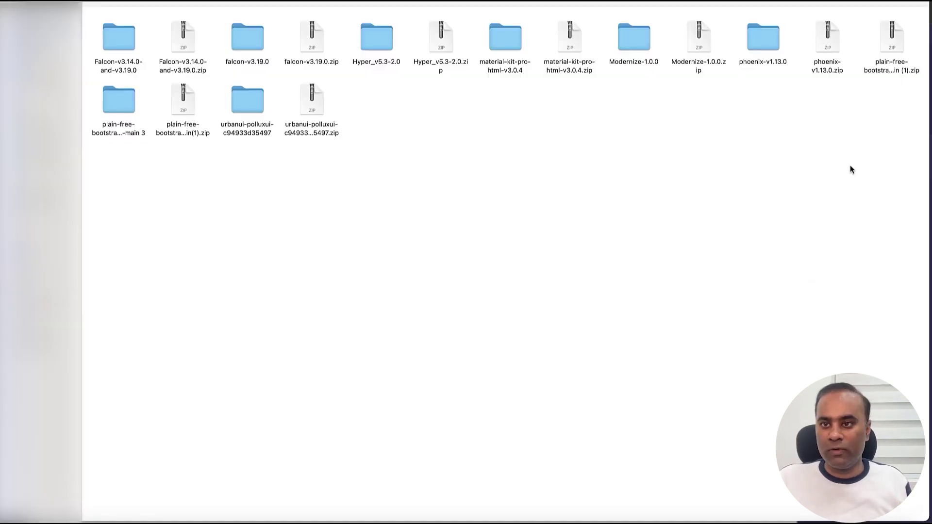
double_click(121, 102)
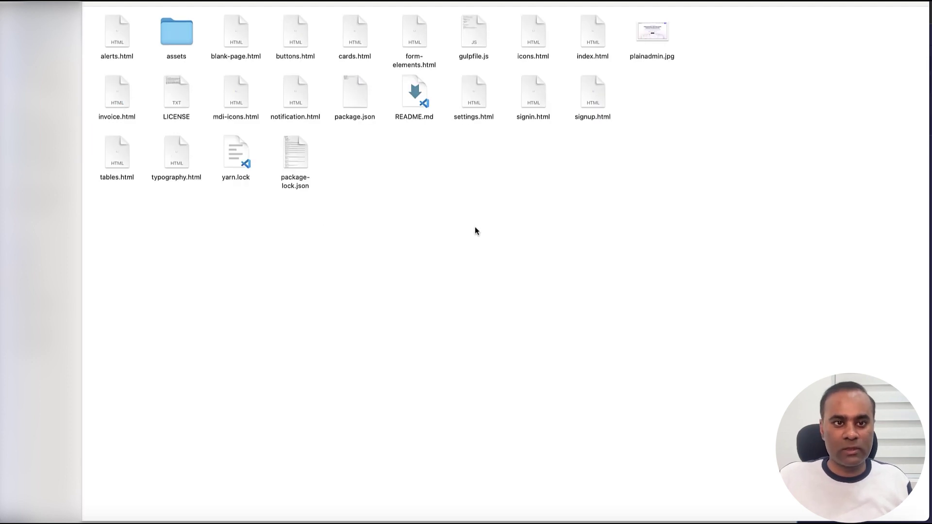
right_click(422, 94)
left_click(445, 123)
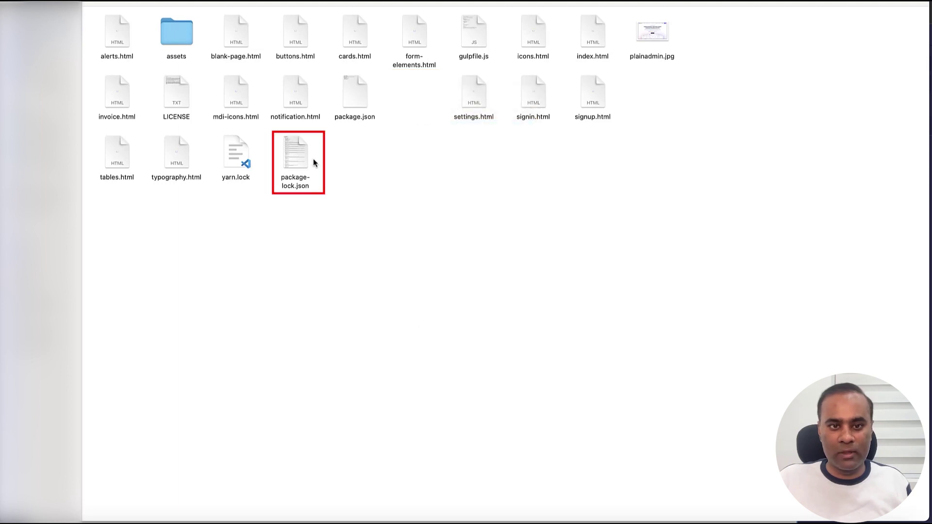
right_click(313, 160)
left_click(326, 190)
right_click(243, 160)
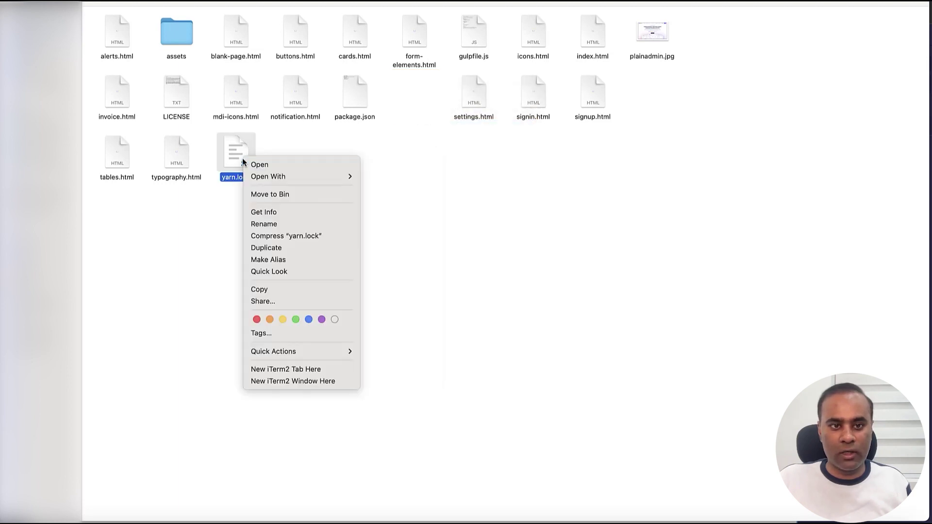
left_click(274, 194)
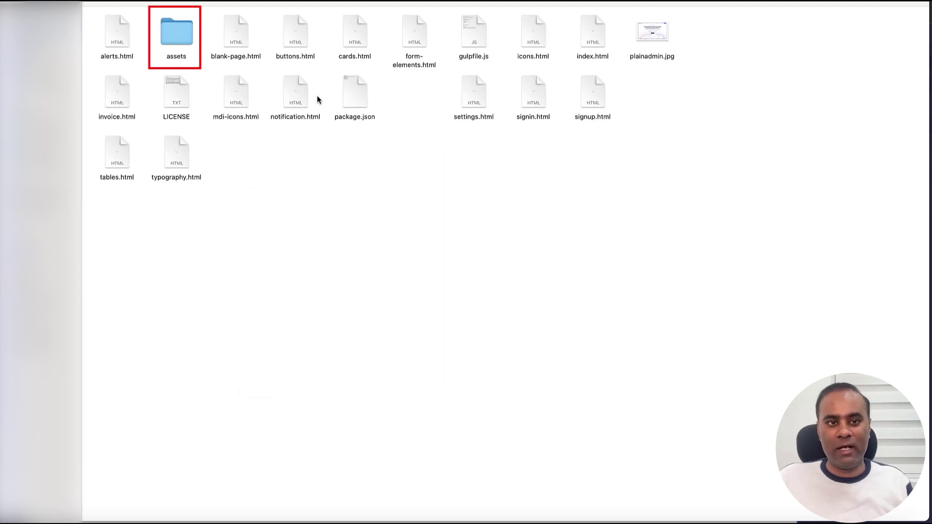
Open the template's assets folder and move the scss folder to the Bin
double_click(180, 33)
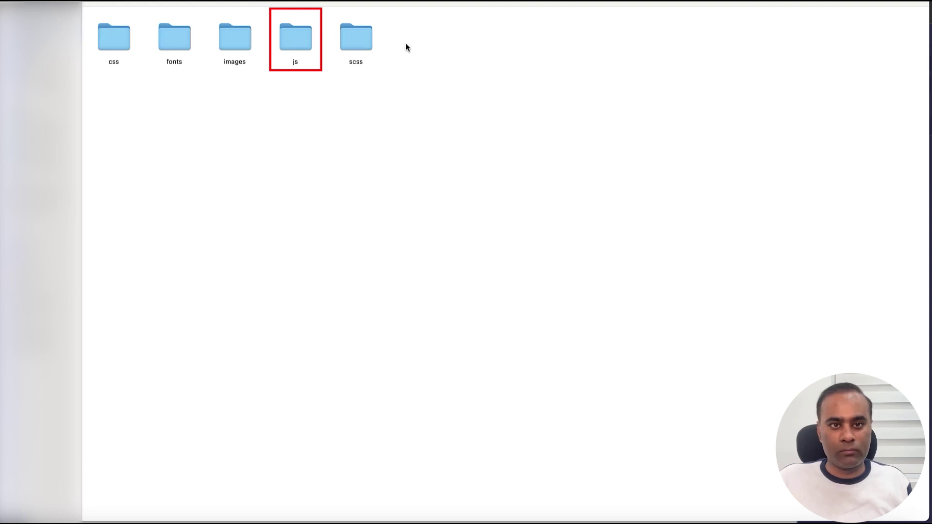
left_click(365, 40)
right_click(364, 40)
left_click(389, 64)
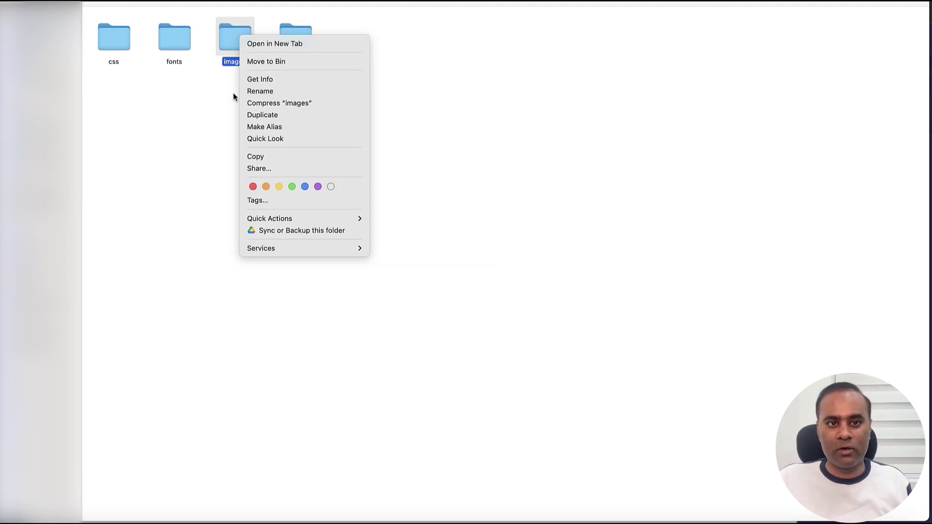
Look inside the images folder and check its size in its info window
left_click(225, 76)
double_click(222, 34)
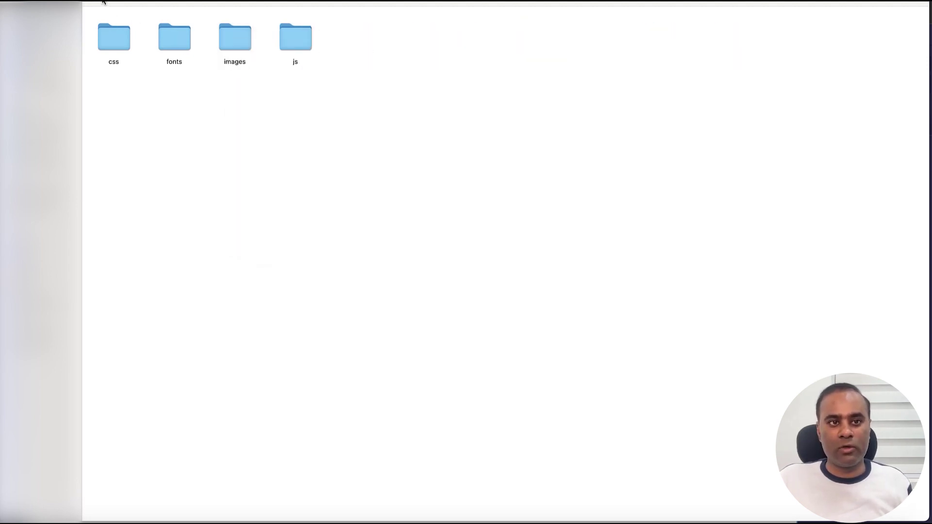
right_click(224, 43)
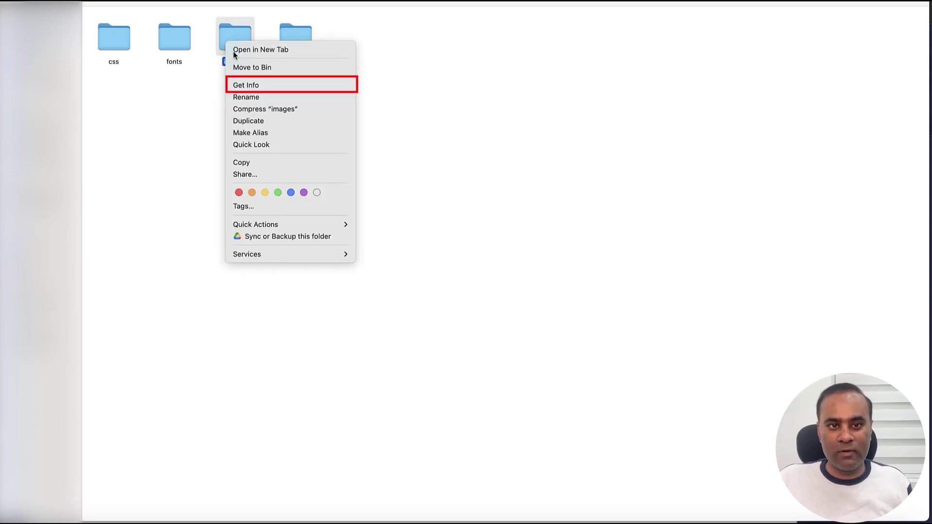
left_click(261, 84)
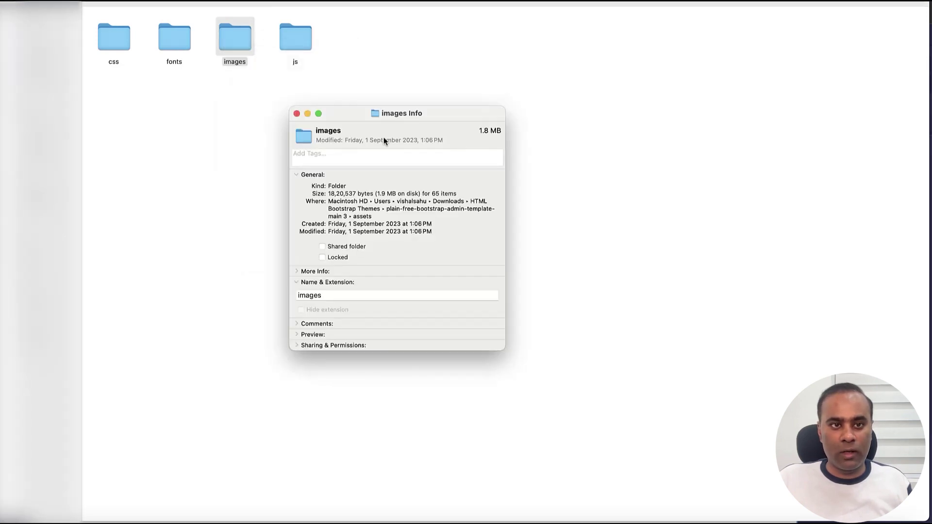
left_click(296, 114)
Return to the folder holding all the themes and check the file size of plain-free-bootstrap-admin-template-main(1).zip
left_click(135, 47)
left_click(100, 0)
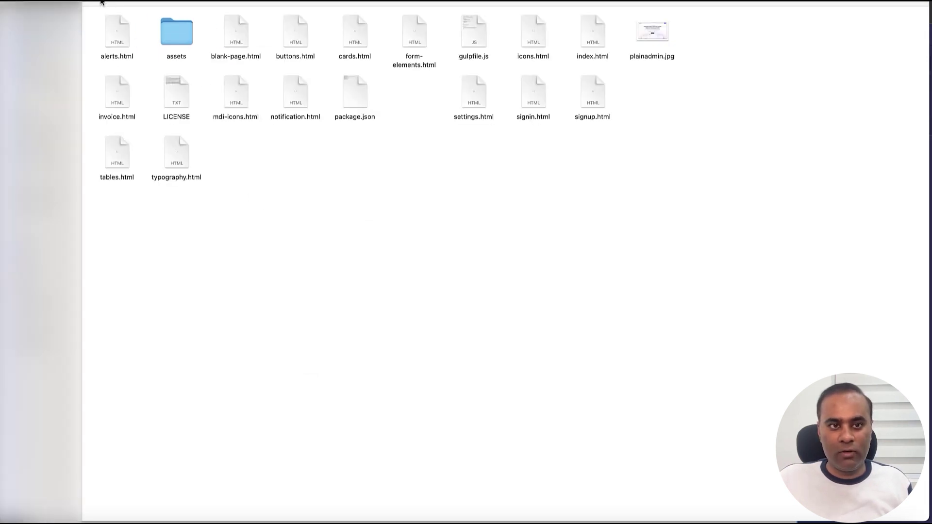
left_click(102, 3)
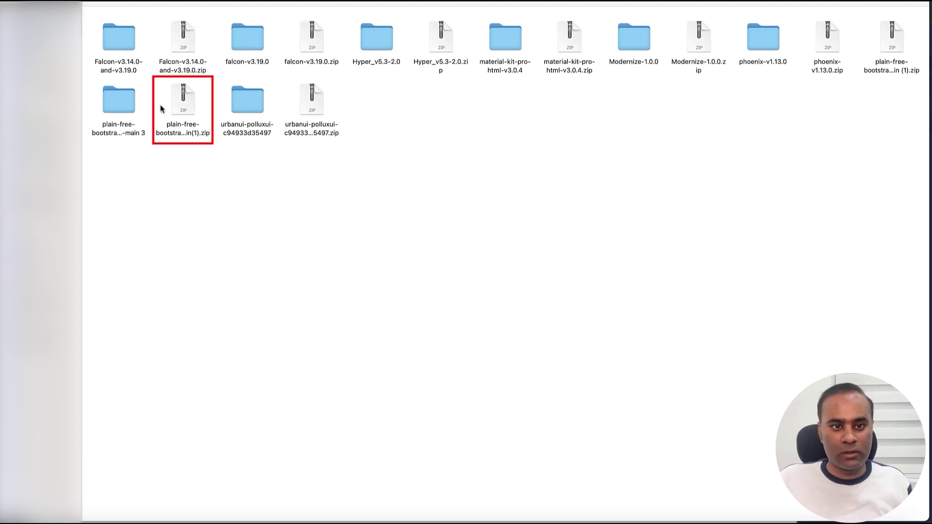
right_click(182, 111)
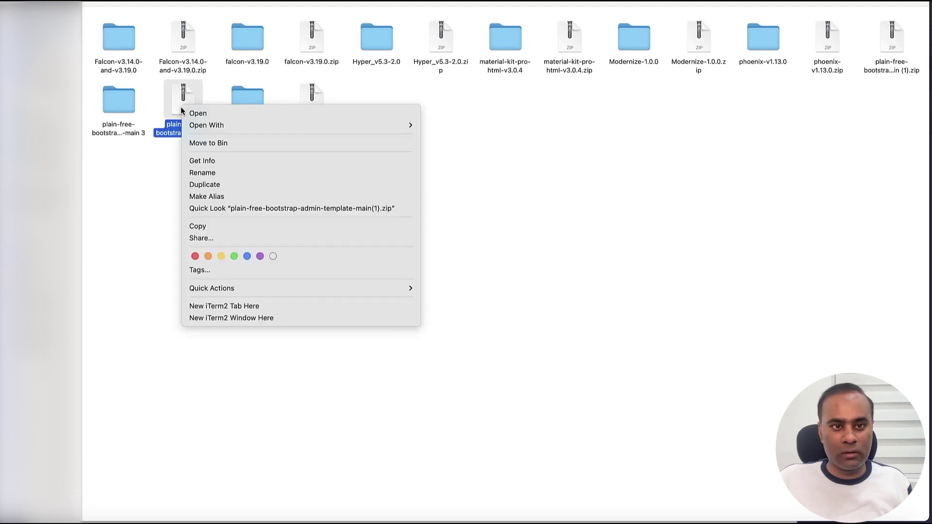
left_click(209, 158)
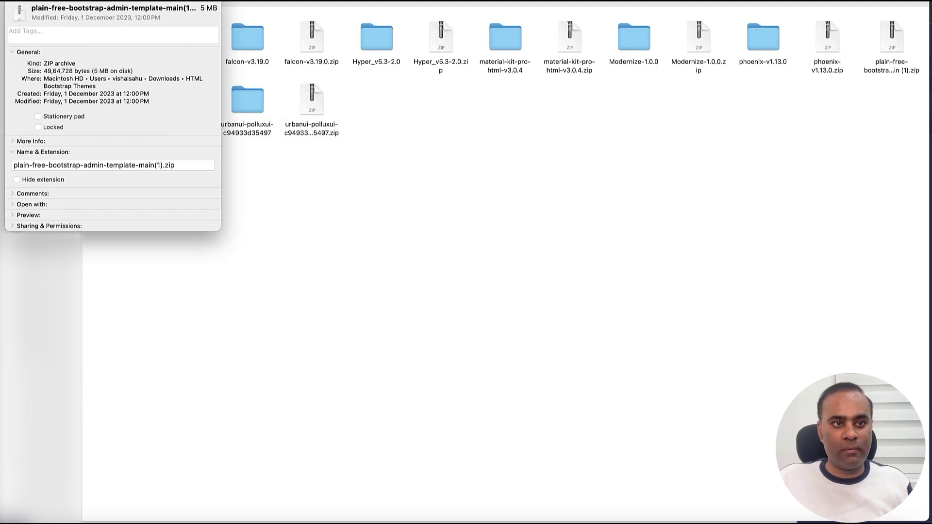
key("super+w")
Switch to DrapCode in the browser, save the page, and upload plain-free-bootstrap-admin-template-main(1).zip as a Custom HTML Theme
key("super+Tab")
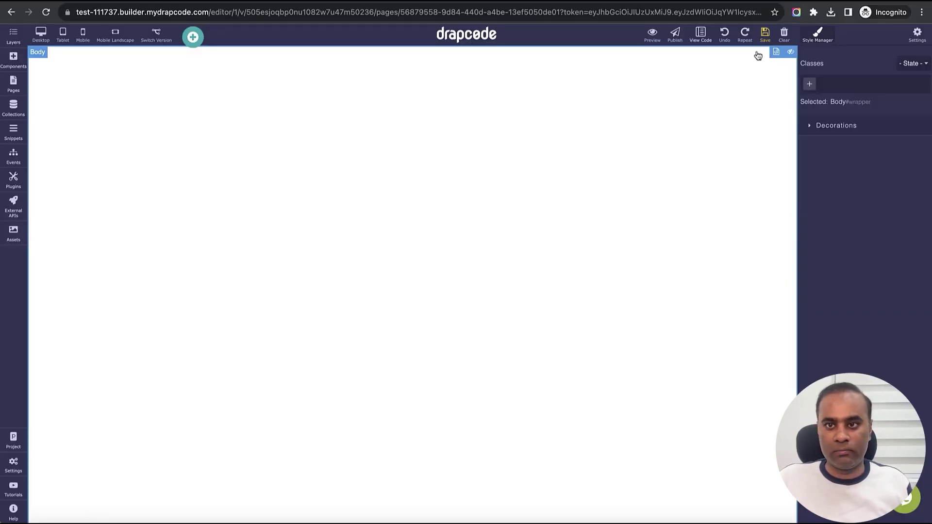
left_click(764, 34)
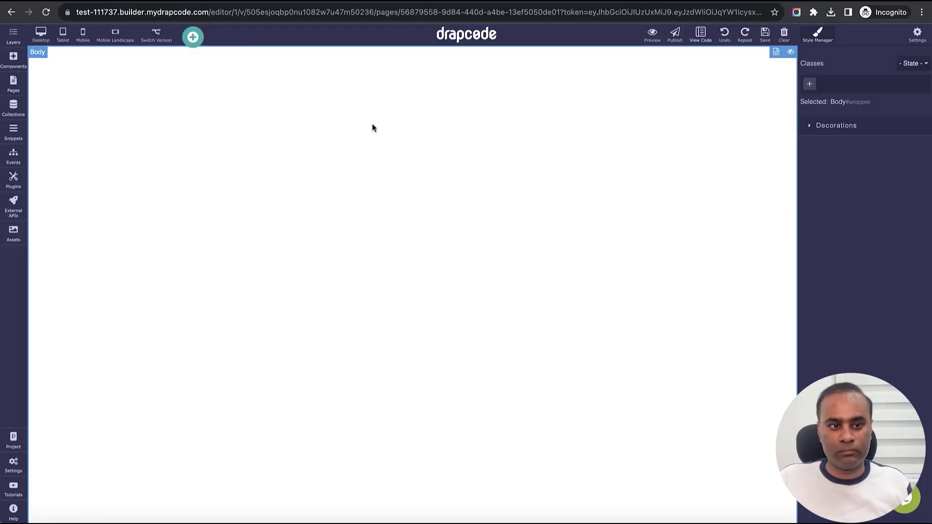
left_click(13, 464)
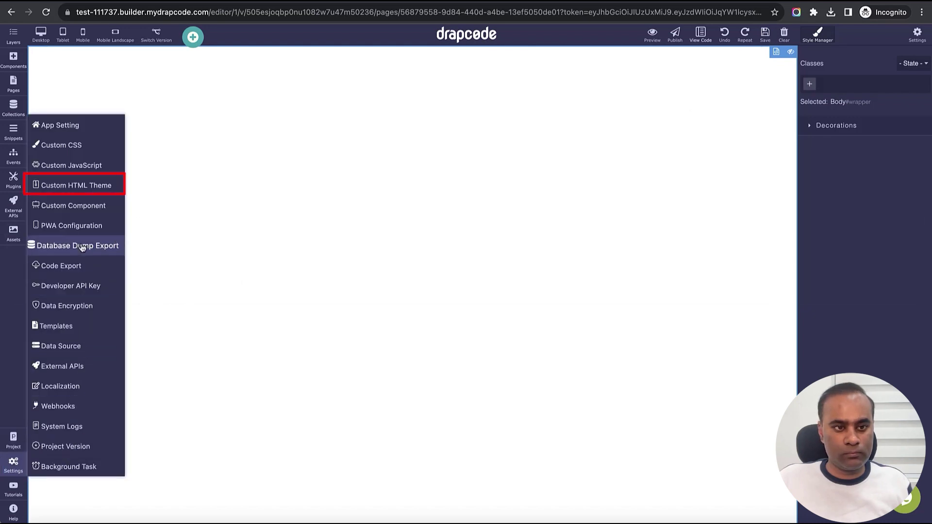
left_click(82, 189)
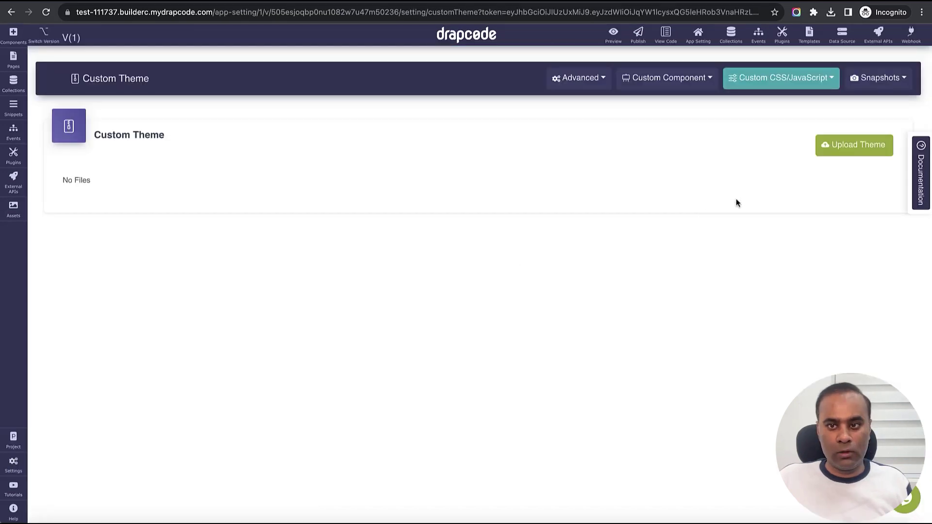
left_click(843, 148)
left_click(476, 220)
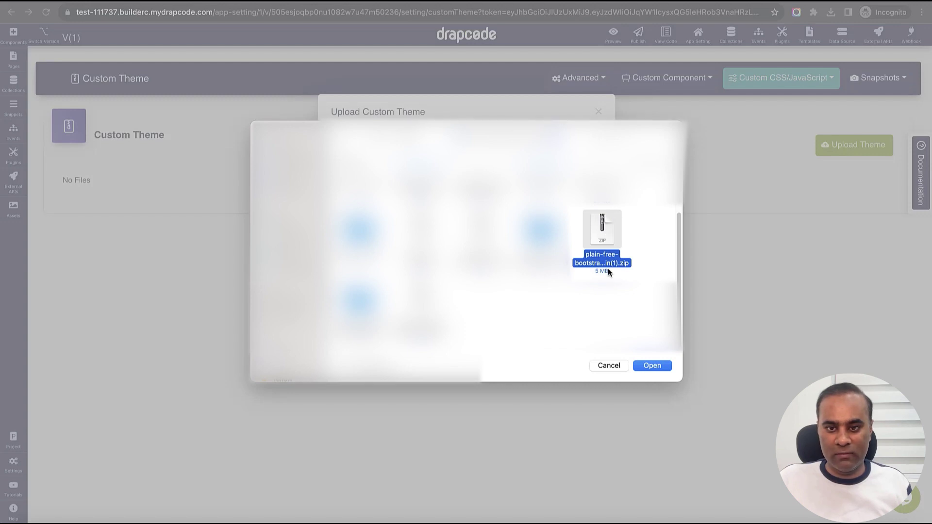
left_click(653, 367)
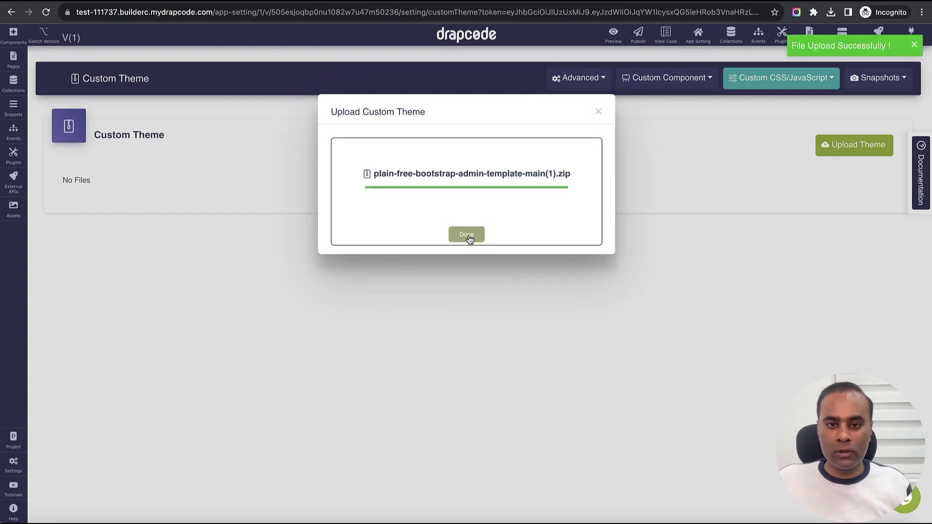
left_click(469, 236)
left_click(598, 112)
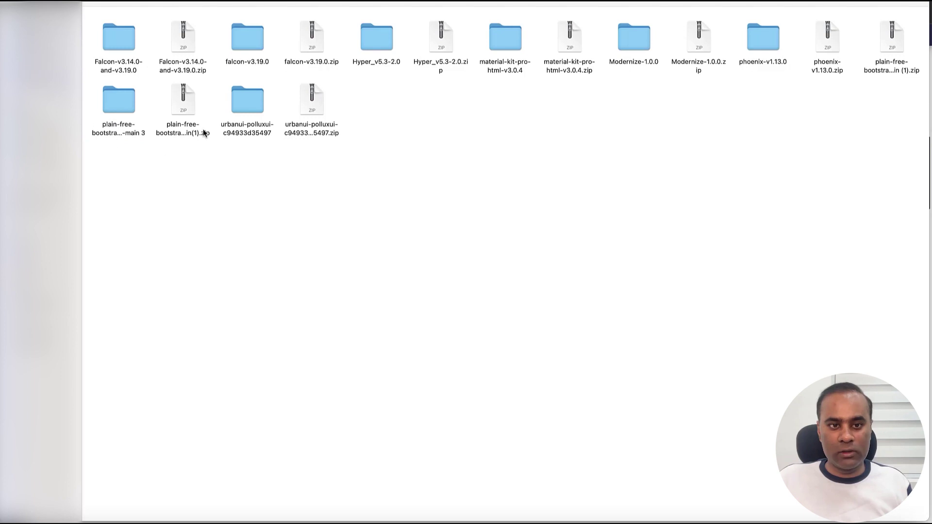
In Finder, open index.html from the plain-free-bootstra...-main 3 folder and view the original dashboard down to its footer
double_click(124, 103)
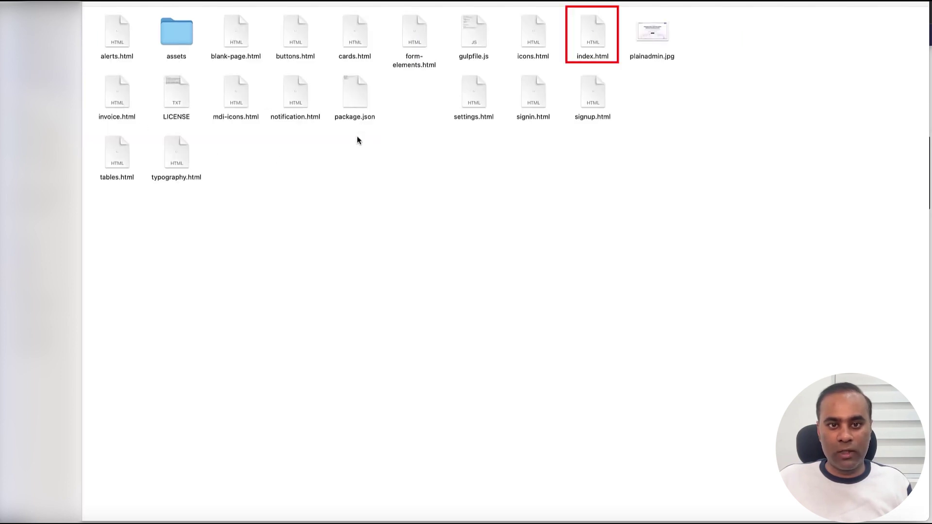
left_click(585, 43)
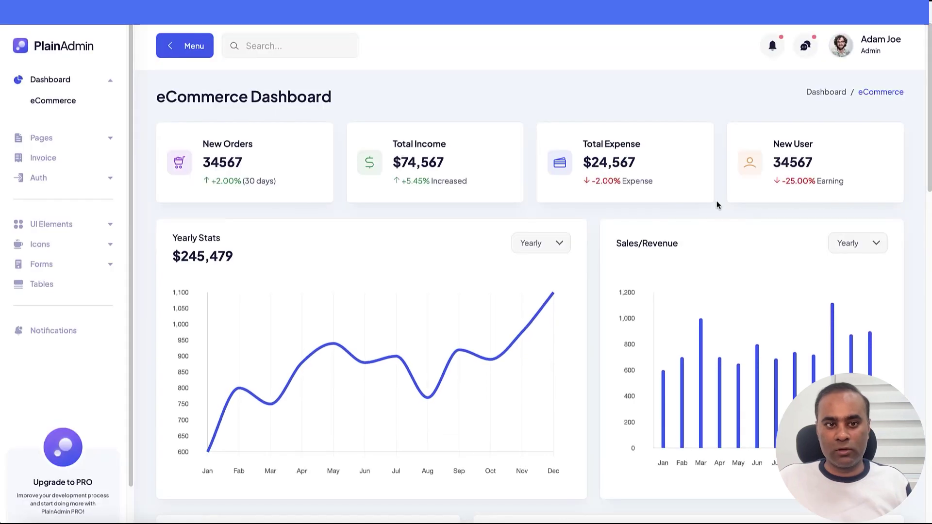
scroll(717, 202, "down", 10)
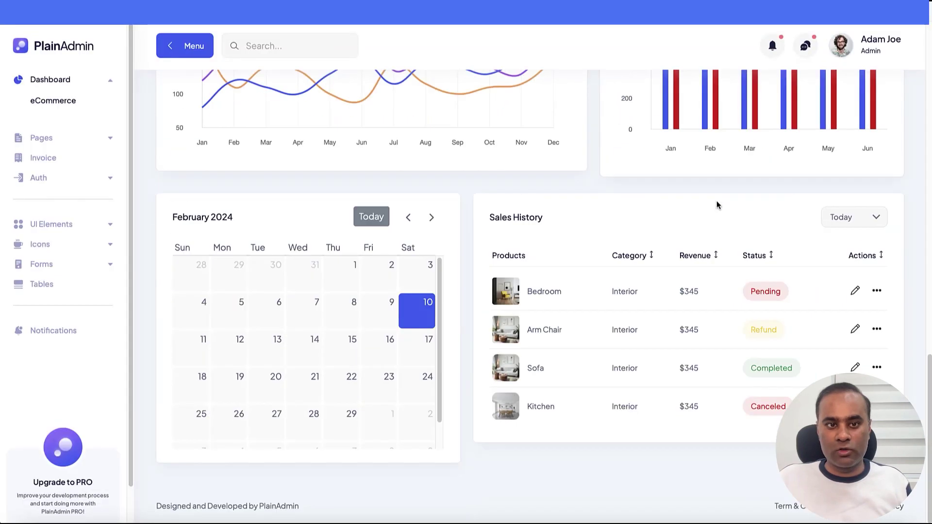
scroll(718, 201, "up", 10)
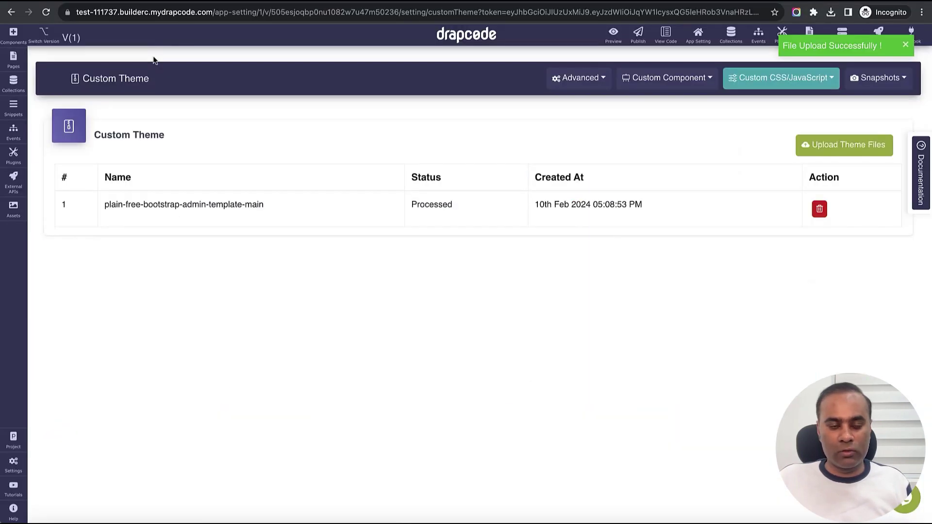
Open the Home page in the DrapCode editor and place the index.html theme page on the empty canvas
left_click(13, 59)
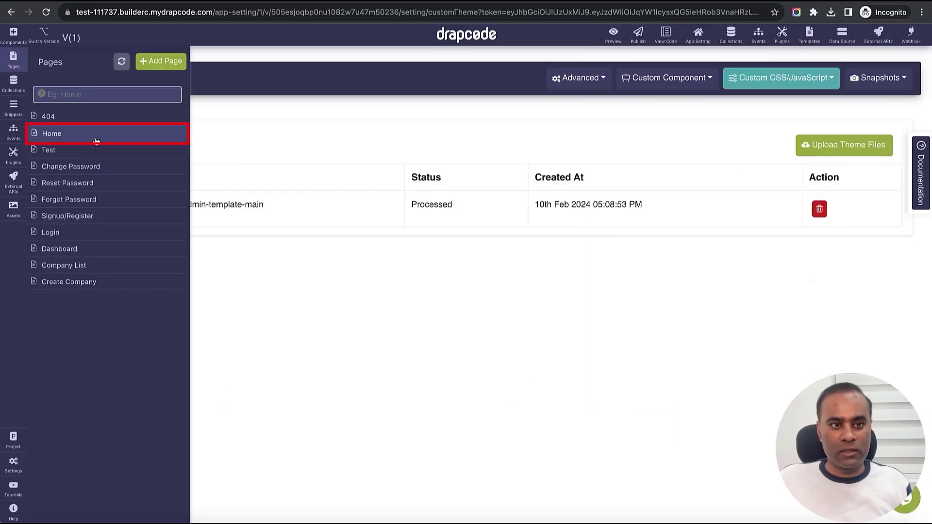
left_click(94, 134)
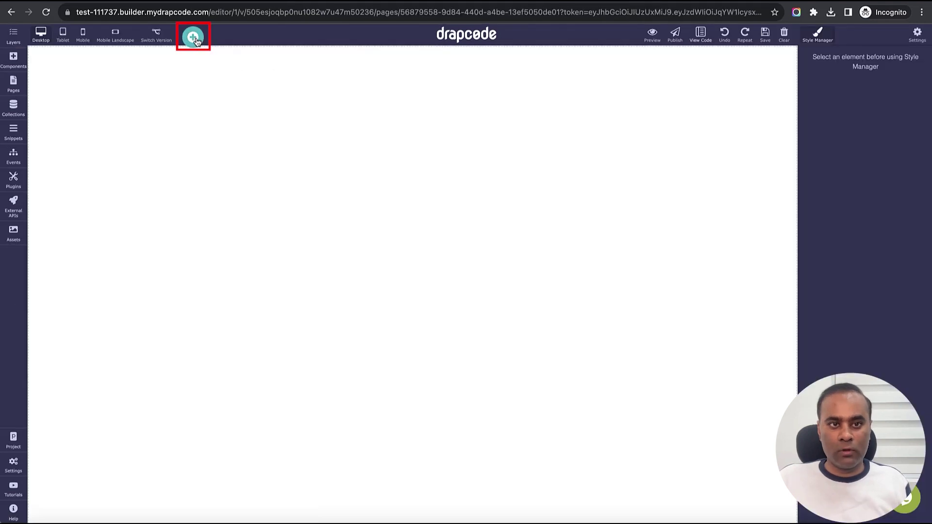
left_click(199, 44)
left_click(413, 64)
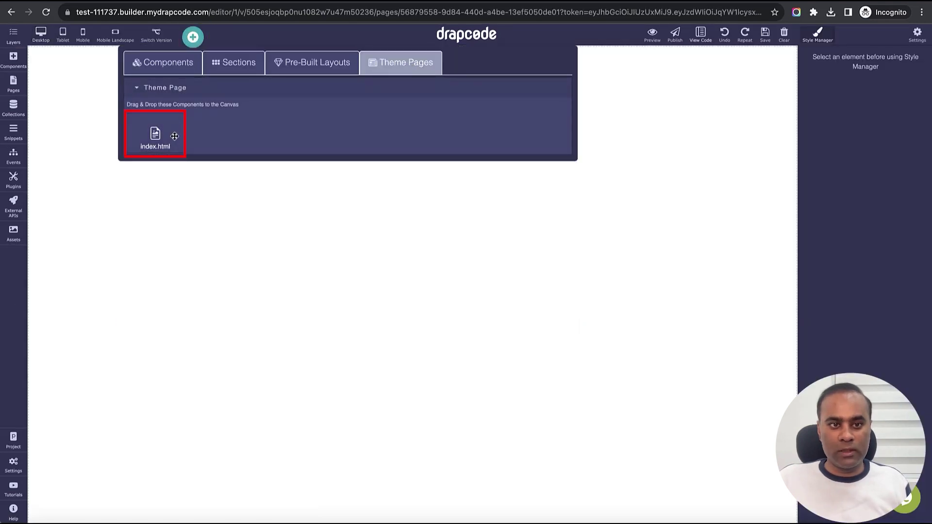
left_click_drag(167, 135, 269, 243)
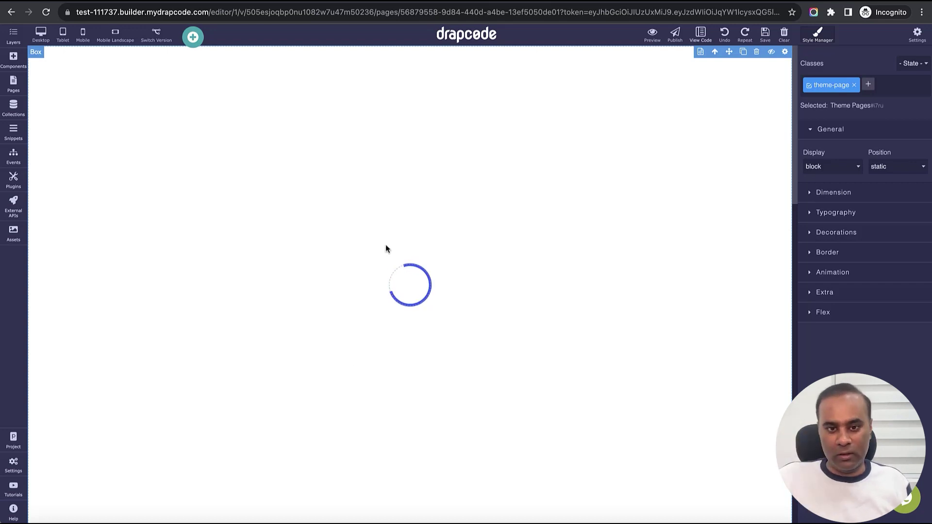
Expand Theme Pages in the layer tree, test the preloader Box by toggling its visibility, and delete that Box
left_click(13, 35)
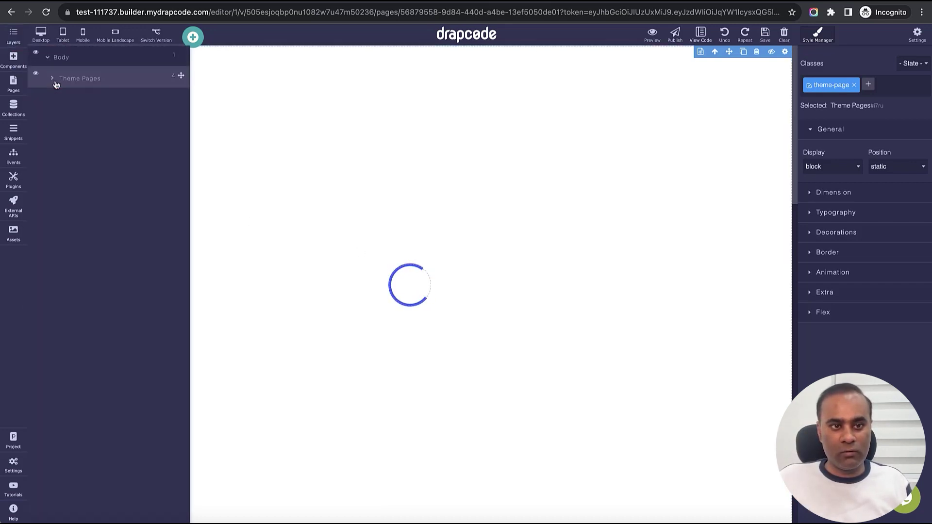
left_click(52, 78)
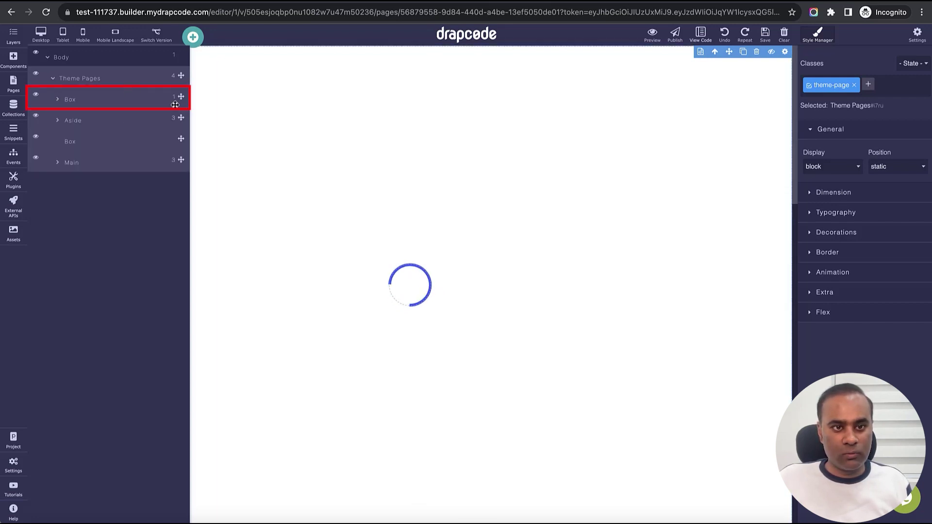
left_click(125, 101)
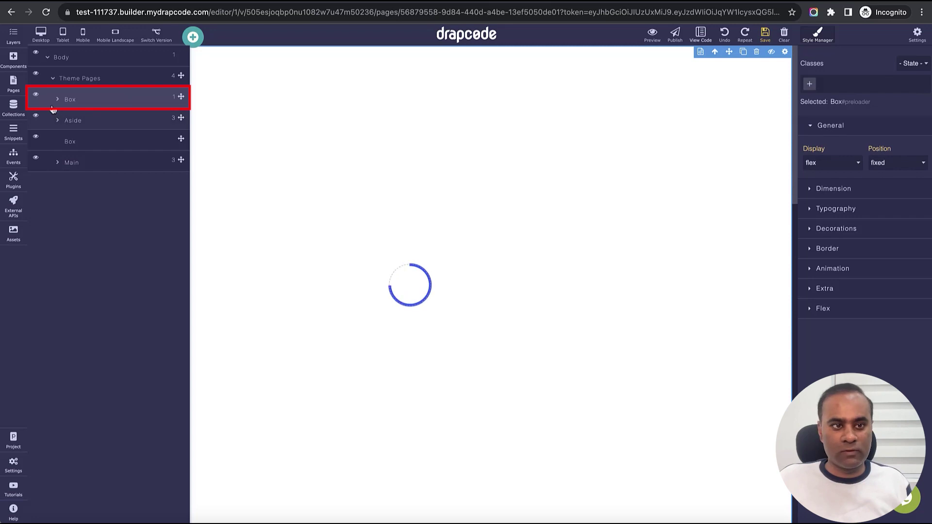
left_click(36, 97)
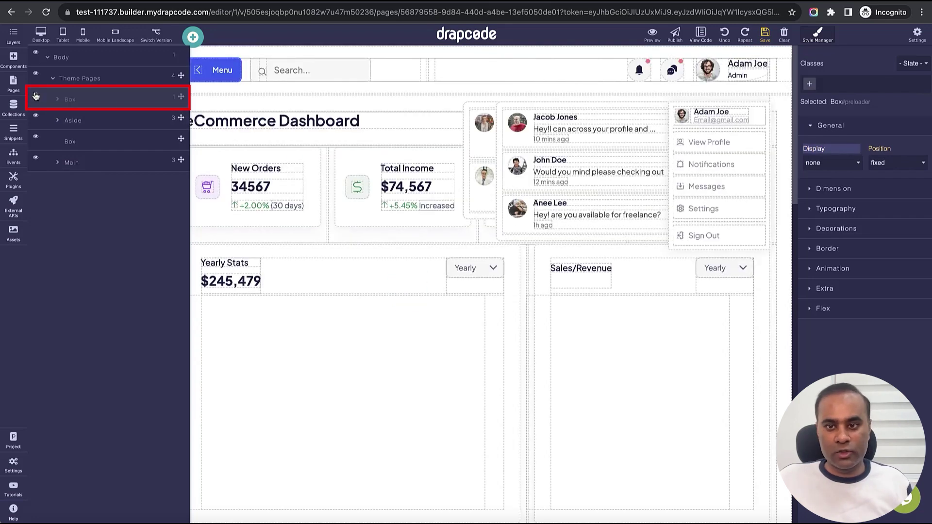
left_click(36, 97)
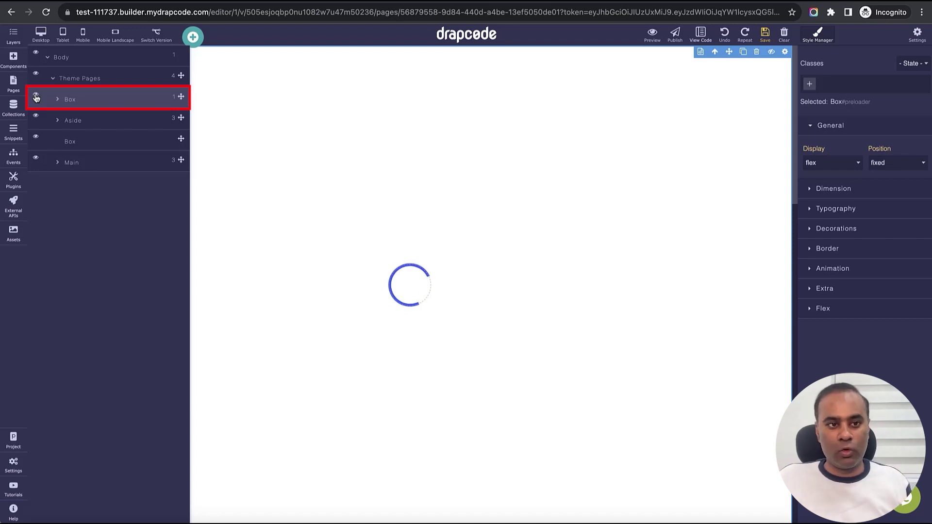
left_click(36, 97)
left_click(36, 96)
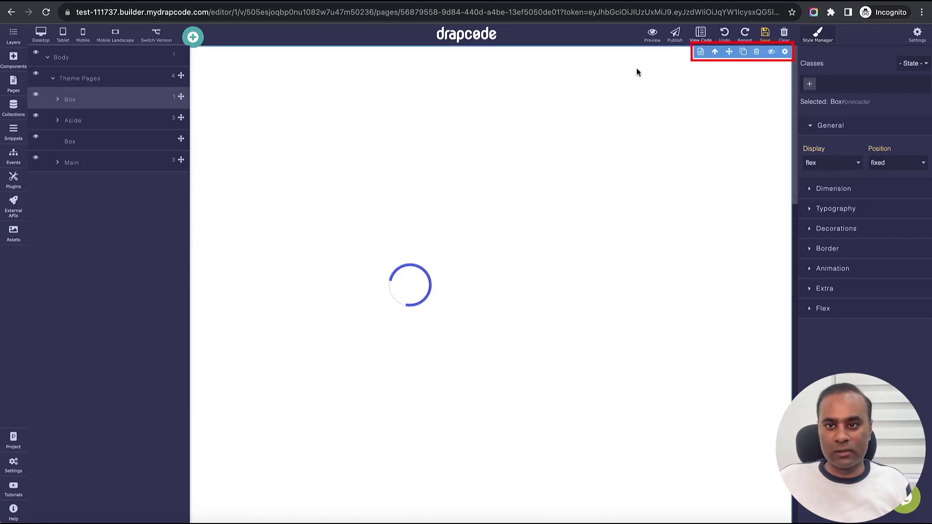
left_click(756, 52)
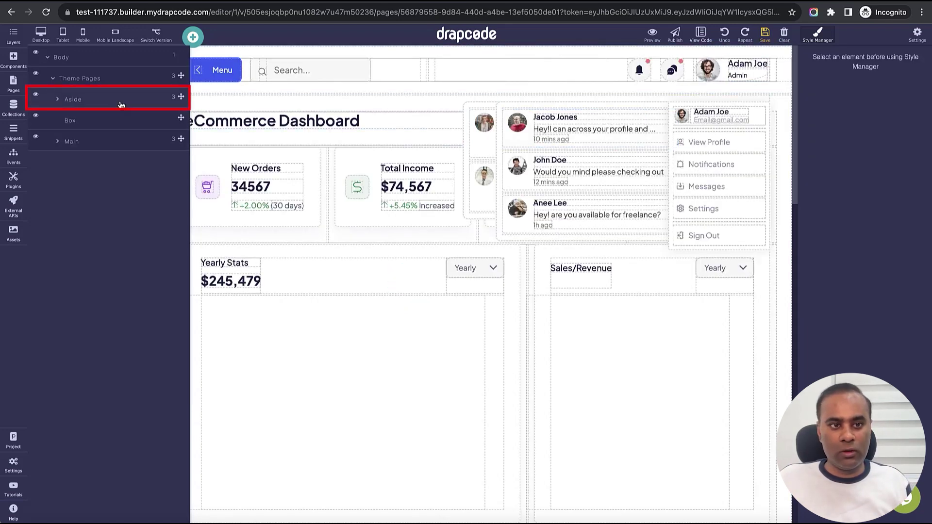
Inspect the Aside layer and the overlay Box beneath it, toggling the overlay Box's visibility to check its effect
left_click(122, 103)
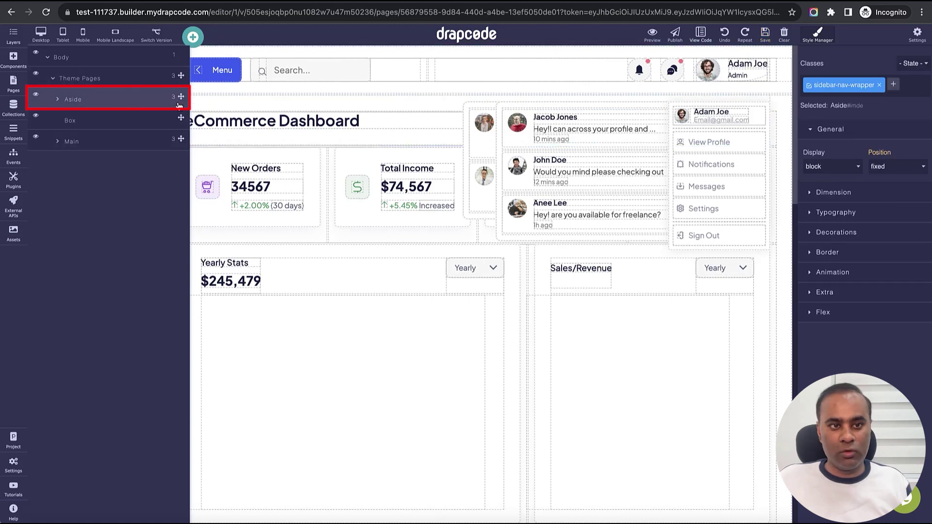
left_click(148, 124)
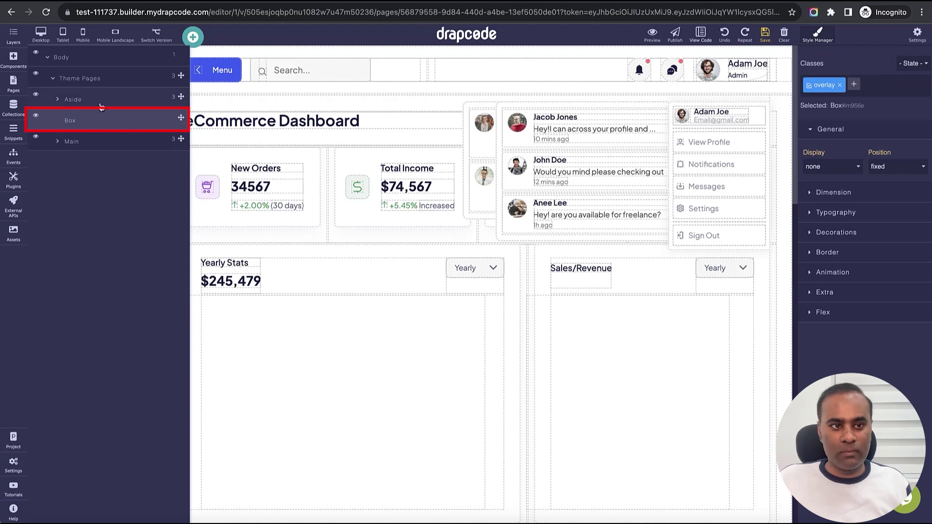
left_click(36, 116)
left_click(37, 119)
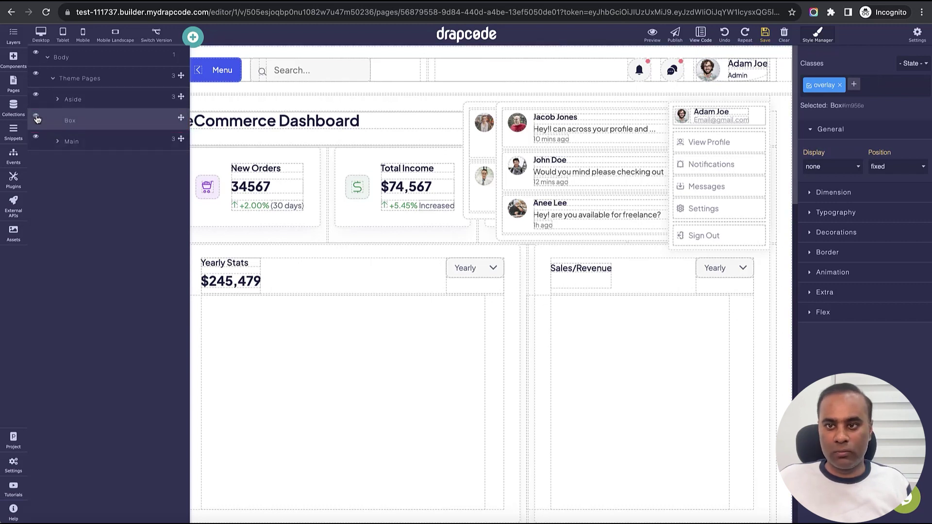
left_click(38, 120)
left_click(38, 119)
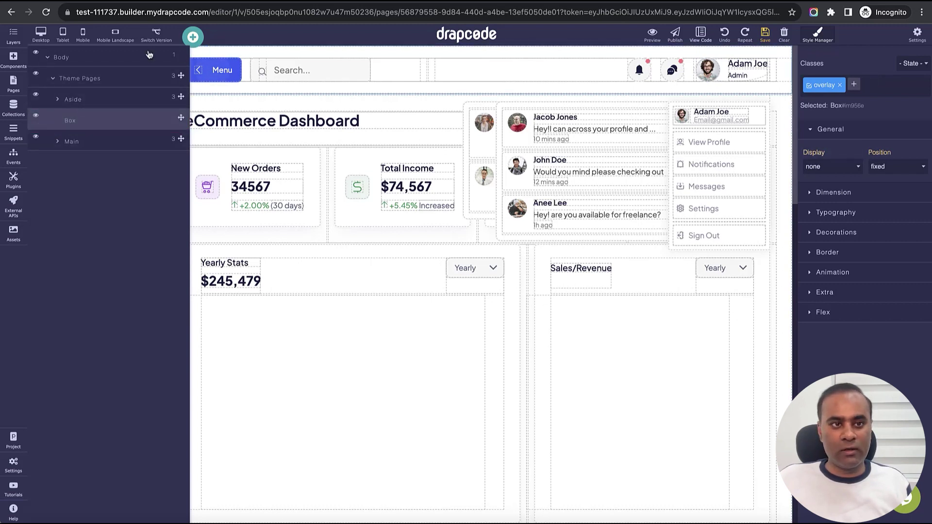
Preview the Home page with the overlay hidden and look through the rendered dashboard down to its end
left_click(14, 58)
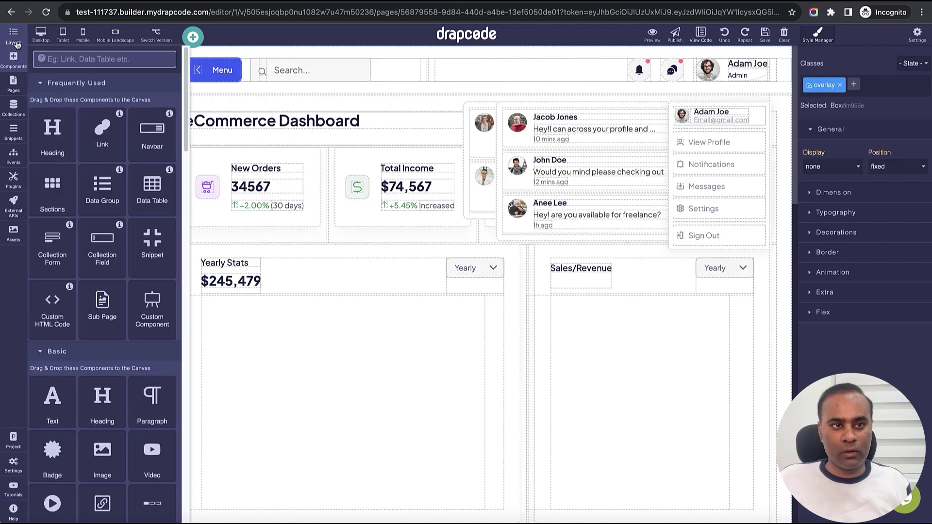
left_click(13, 34)
left_click(13, 34)
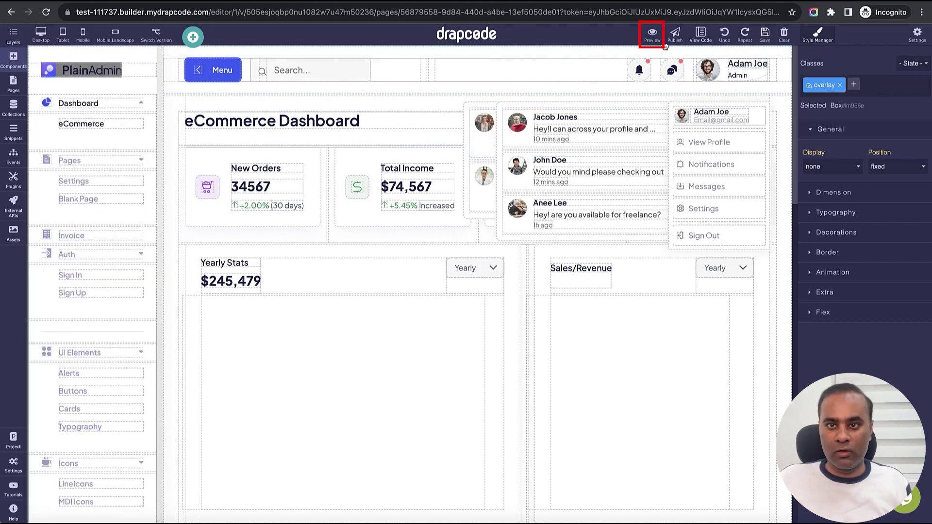
left_click(653, 33)
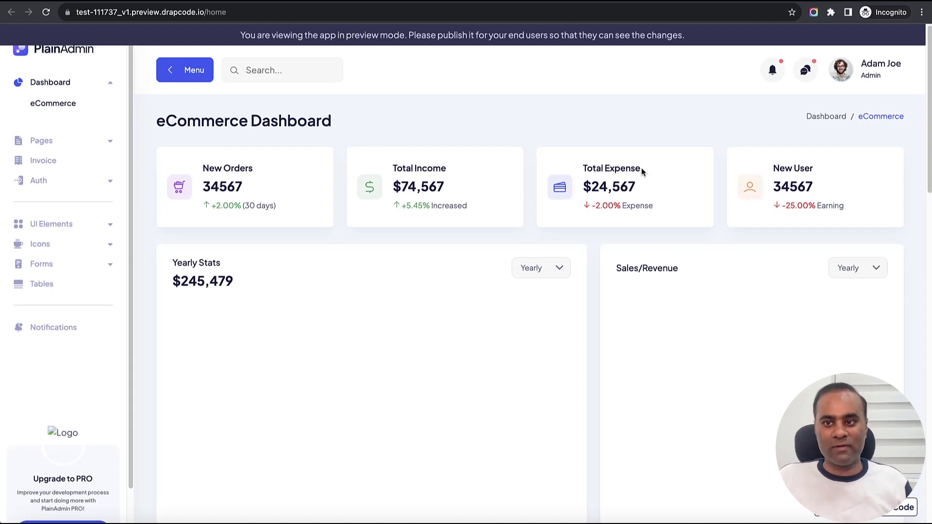
scroll(536, 190, "down", 10)
scroll(535, 192, "up", 10)
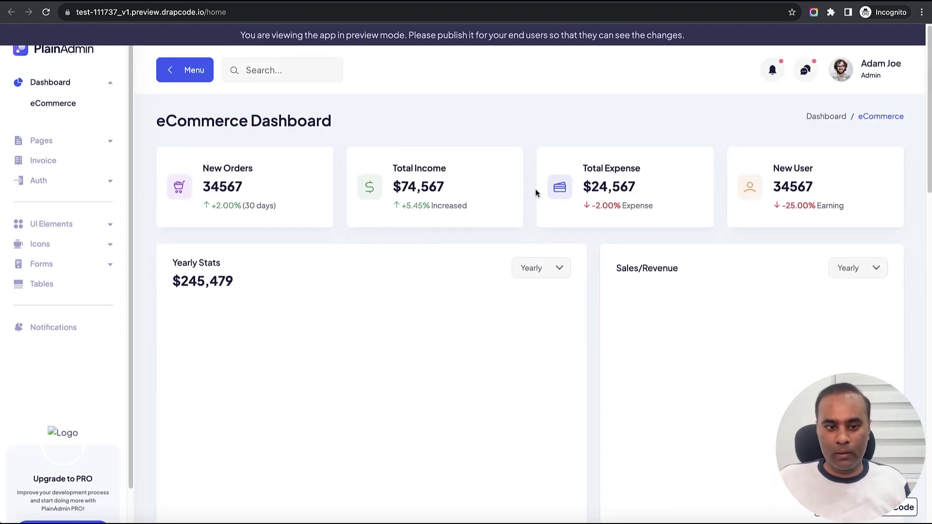
scroll(109, 262, "down", 2)
scroll(108, 262, "up", 2)
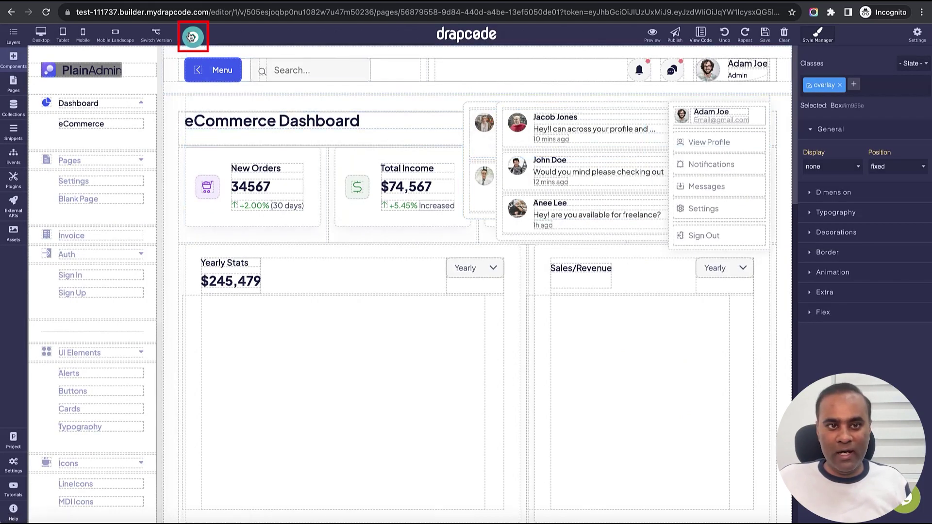
Check the theme pages available in the editor, switch to Finder, open the template's cards.html and view the whole page
left_click(192, 37)
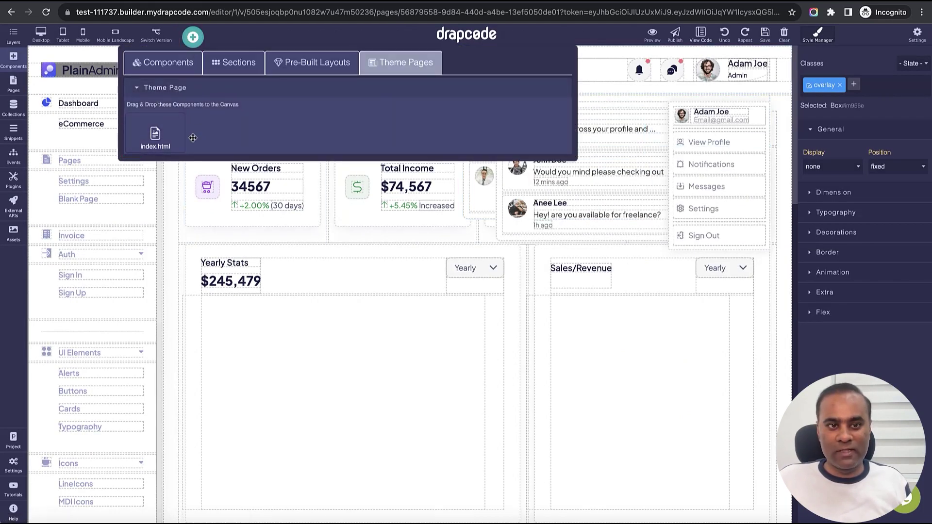
left_click(193, 37)
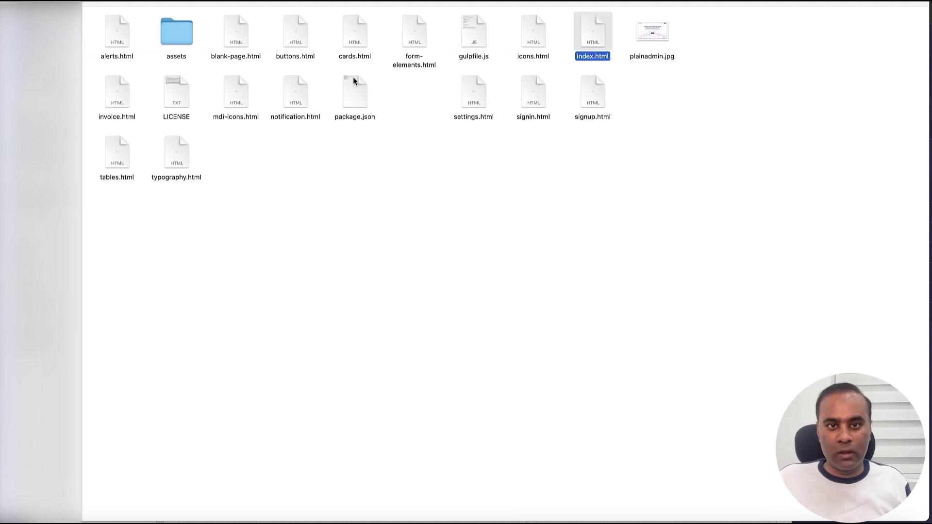
double_click(360, 40)
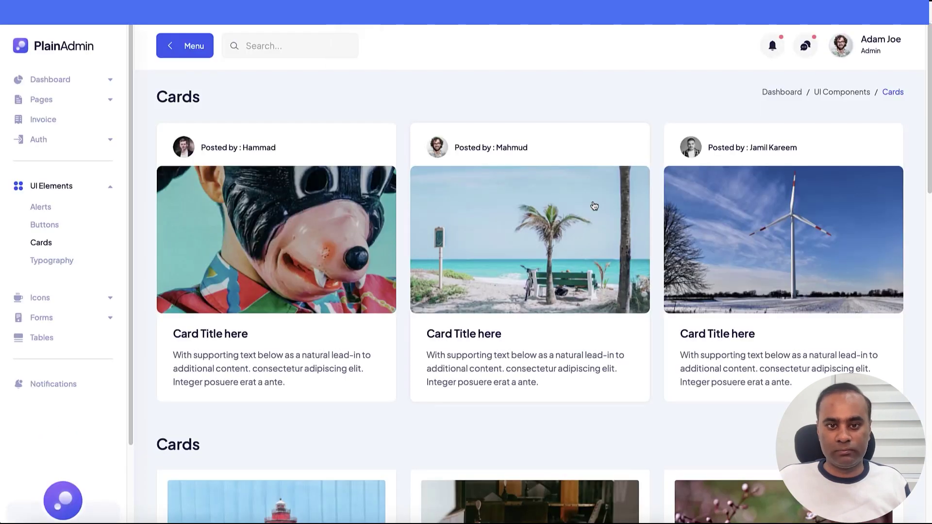
scroll(701, 245, "down", 10)
scroll(701, 246, "up", 10)
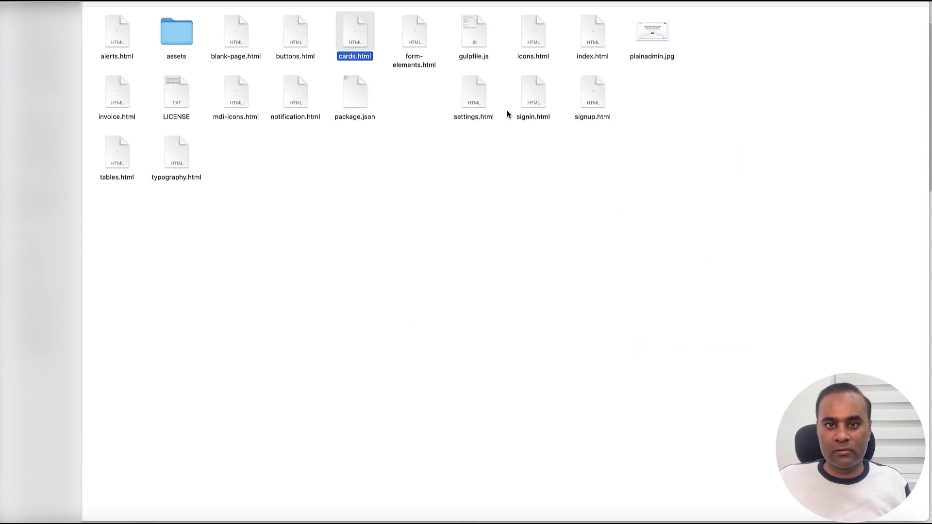
Open the template's settings.html from Finder and view its profile forms down the page
double_click(483, 97)
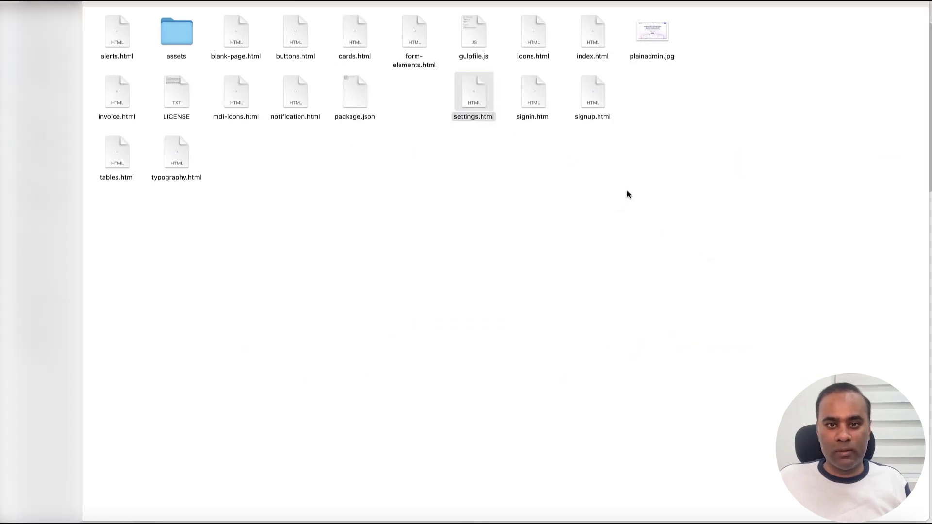
scroll(693, 220, "down", 4)
scroll(693, 220, "up", 4)
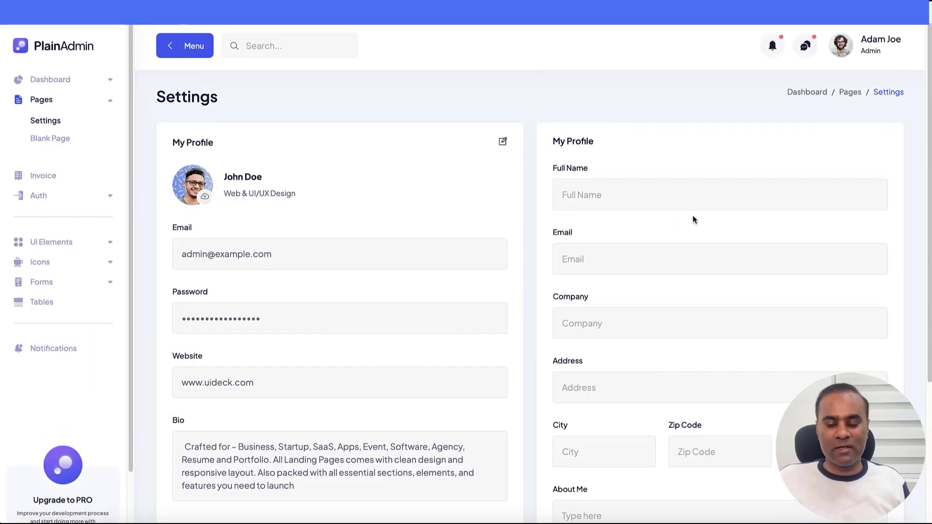
scroll(692, 220, "down", 4)
scroll(693, 220, "up", 4)
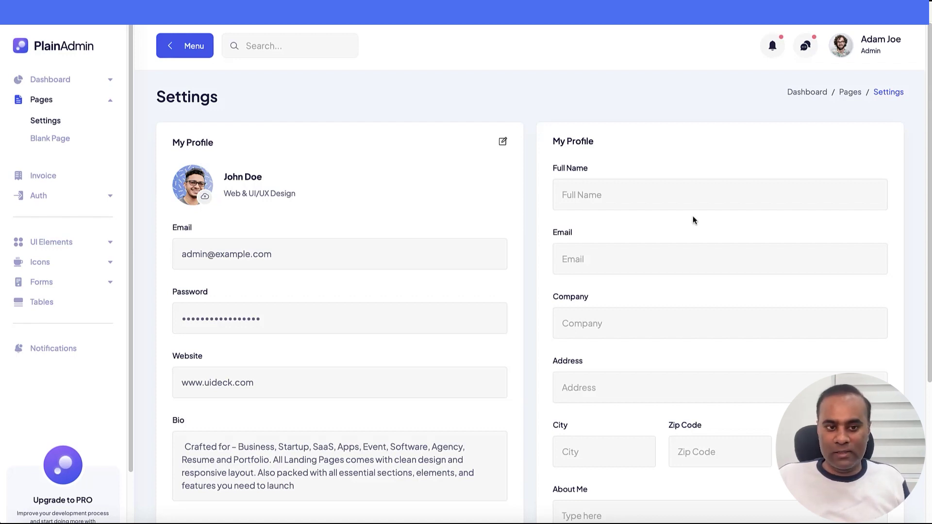
Return to DrapCode, open the project's Custom Theme settings and upload settings.html from the plain-free-bootstra...-main 3 folder
key("super+Tab")
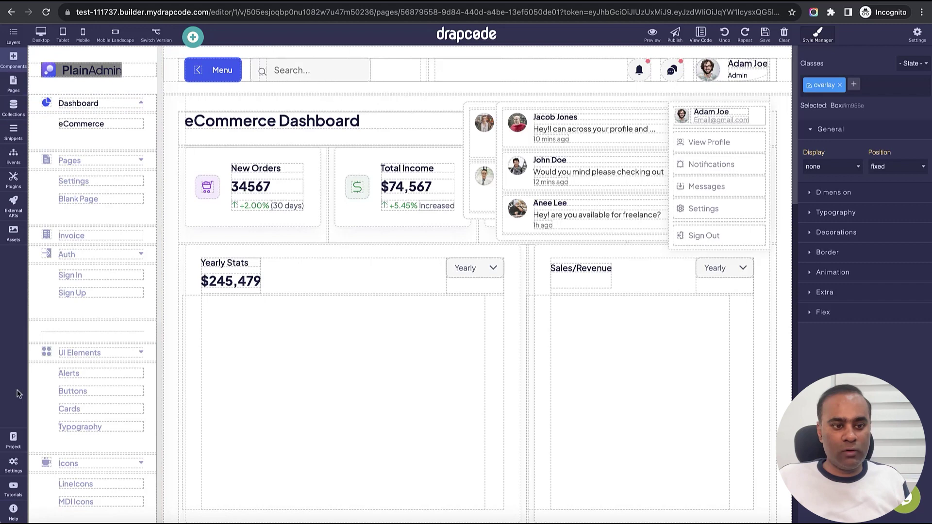
left_click(14, 463)
left_click(84, 189)
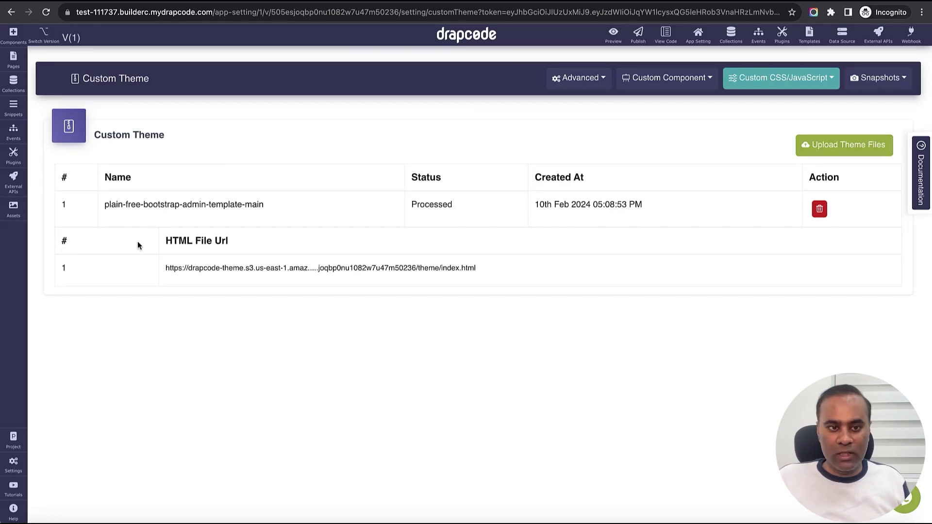
left_click(839, 147)
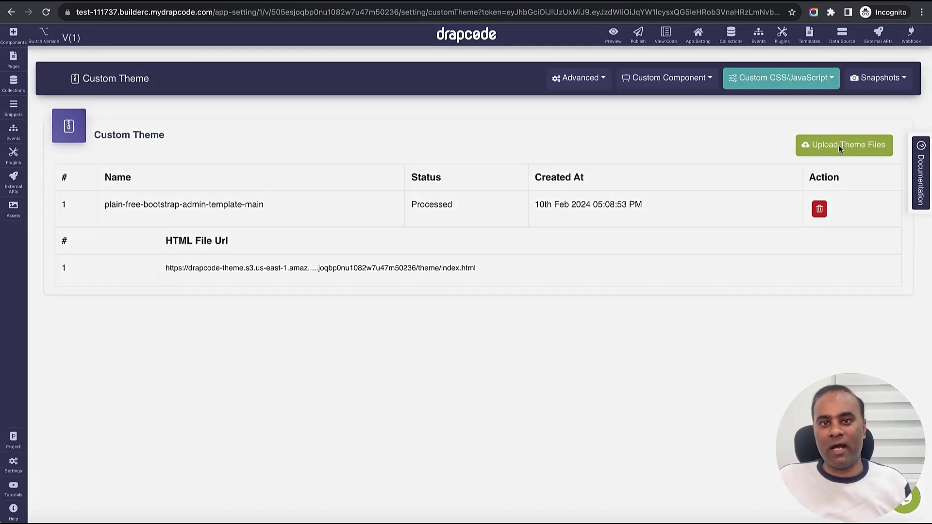
left_click(466, 219)
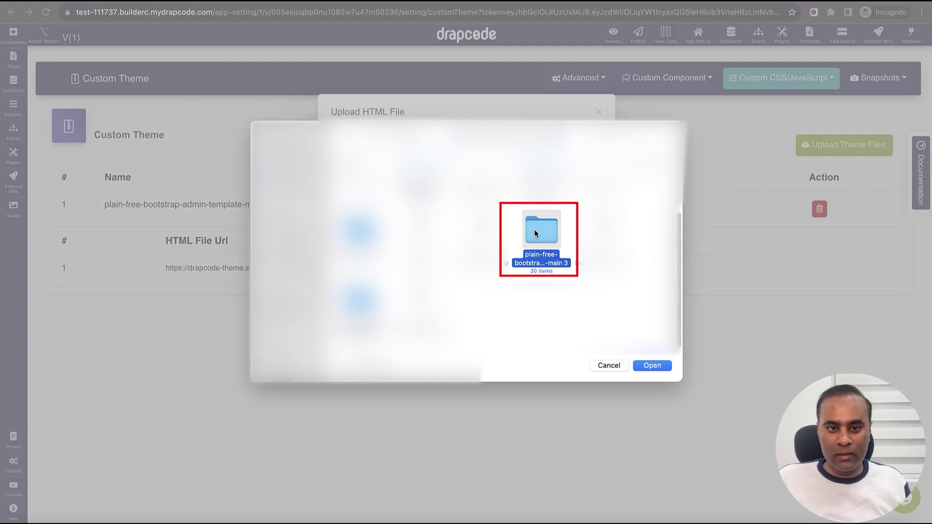
double_click(534, 229)
left_click(356, 299)
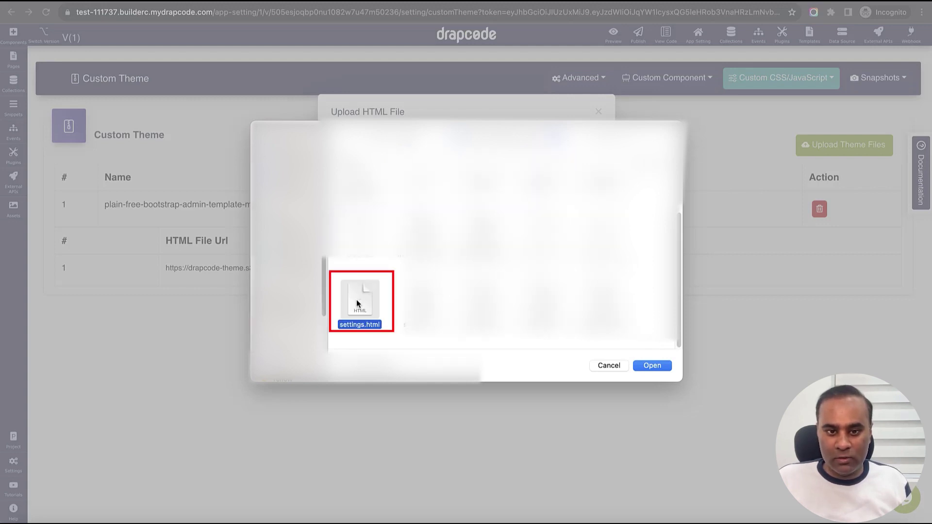
left_click(652, 366)
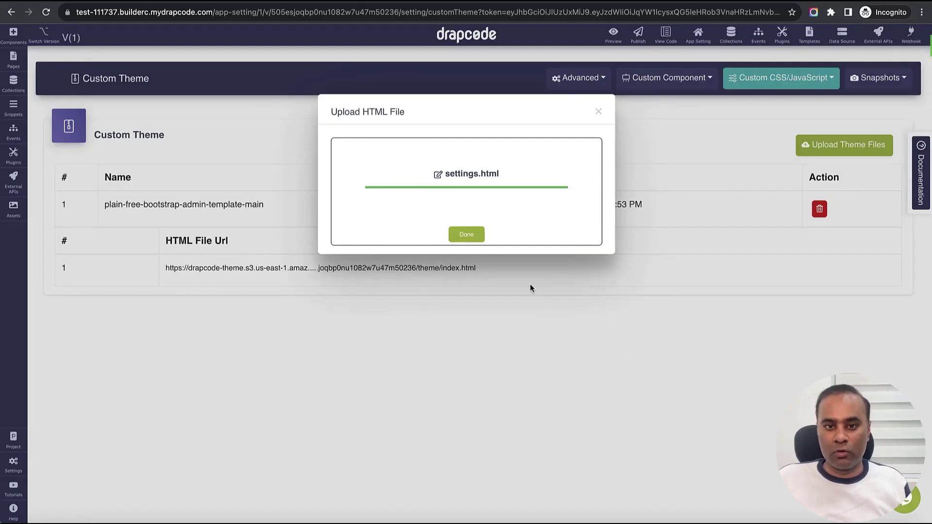
left_click(478, 241)
Upload signup.html from the same template folder as an additional theme file
left_click(466, 218)
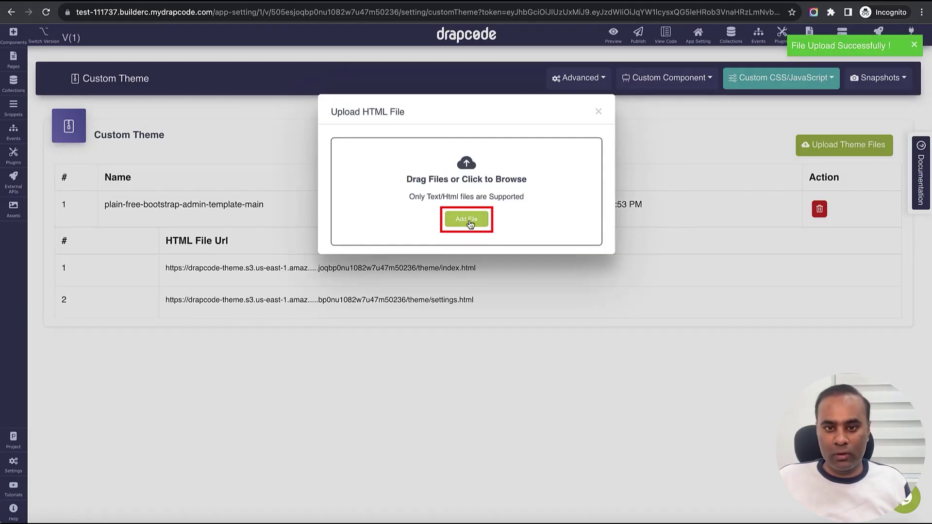
left_click(420, 300)
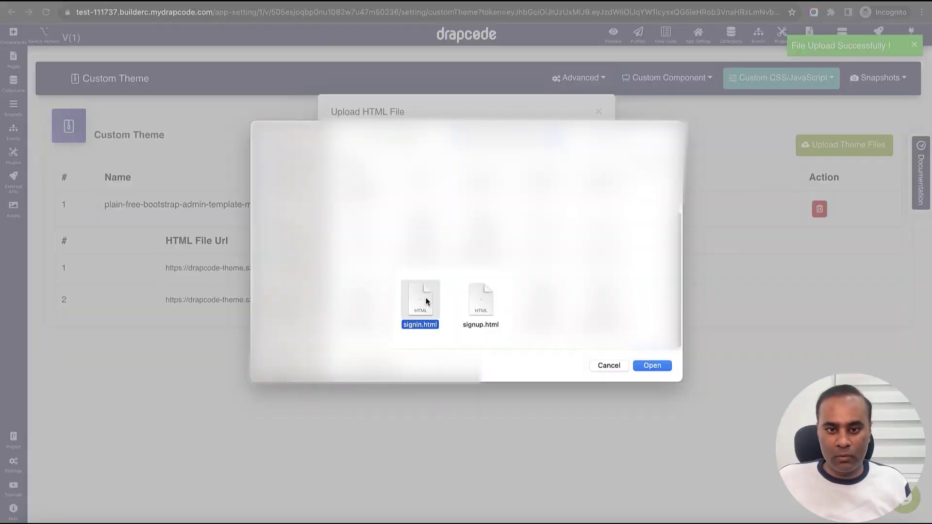
left_click(489, 297)
left_click(652, 365)
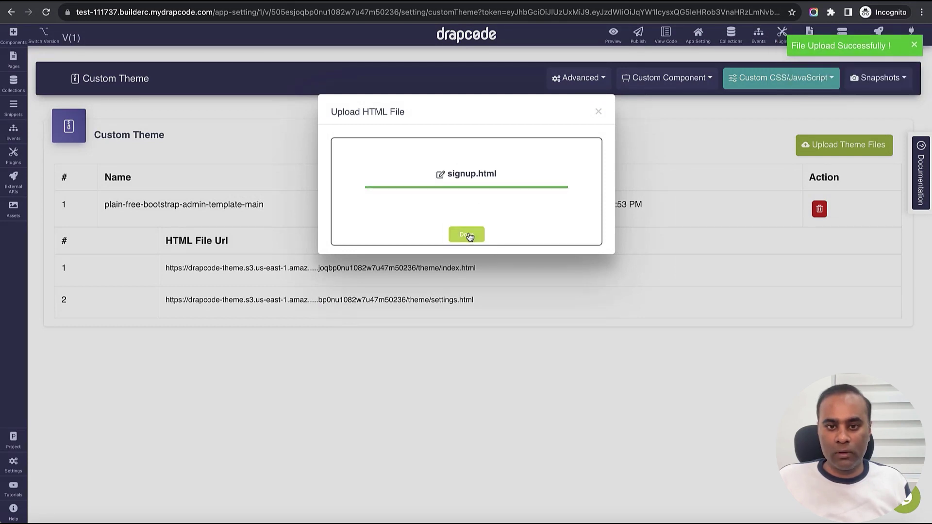
left_click(469, 234)
Upload tables.html as another theme file and close the Upload HTML File dialog
left_click(468, 221)
left_click(542, 301)
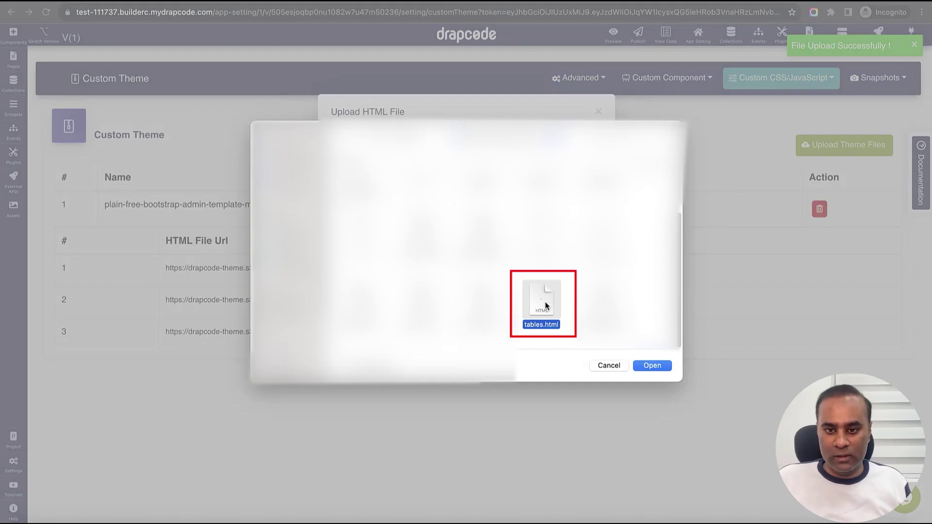
left_click(651, 366)
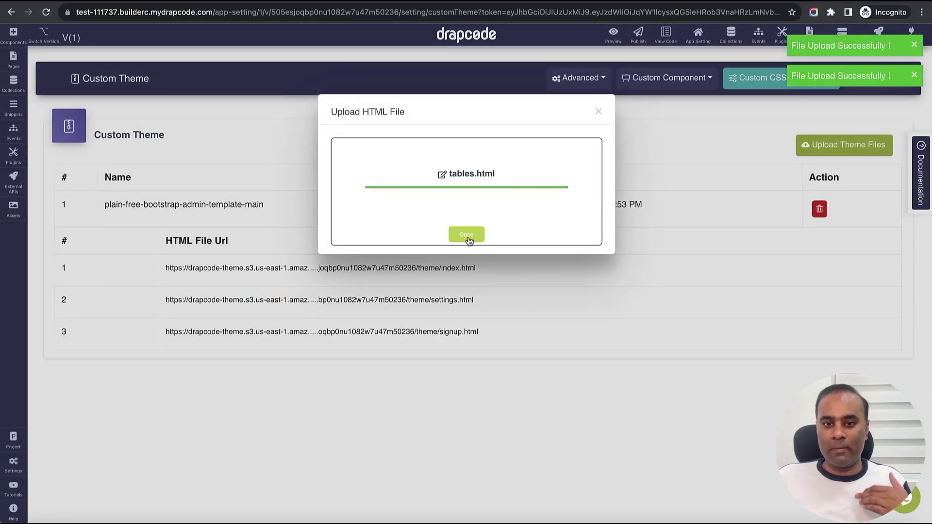
left_click(467, 238)
left_click(598, 111)
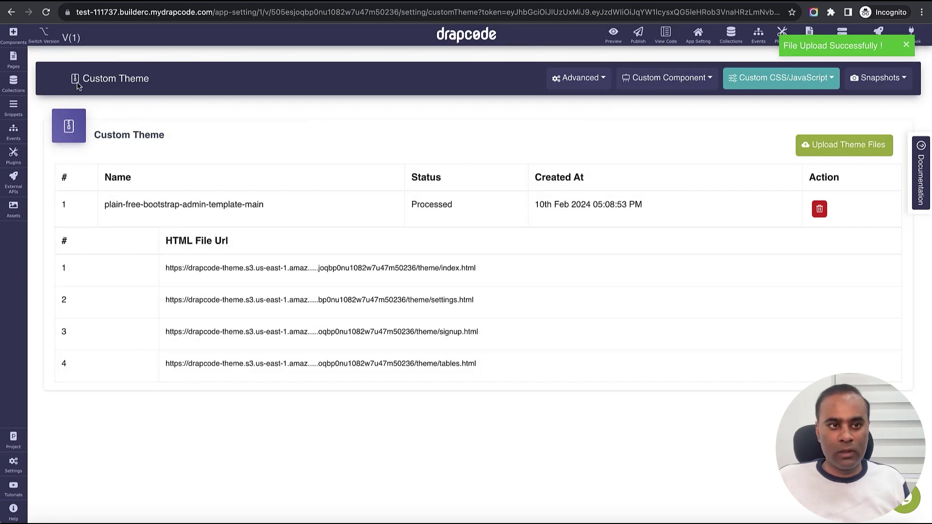
Open the Home page in the editor and check its list of available theme pages for the uploaded files
left_click(13, 59)
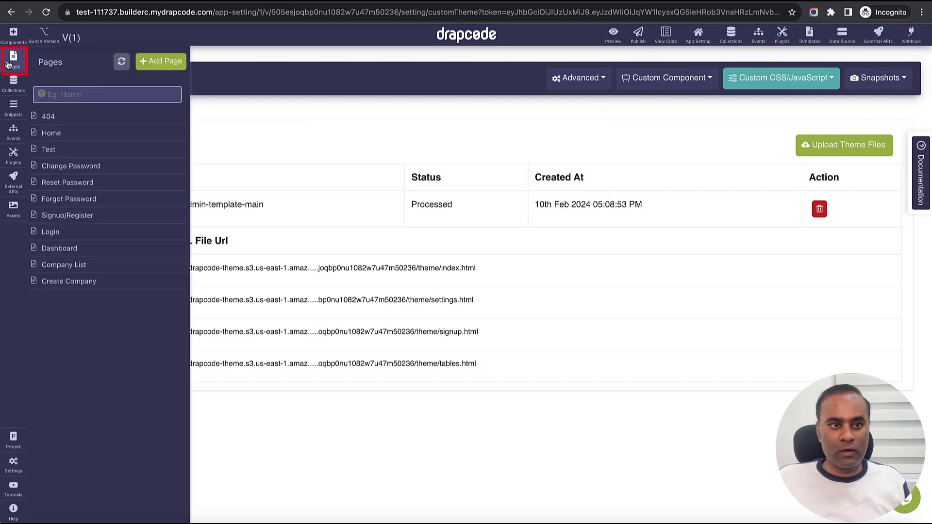
left_click(66, 138)
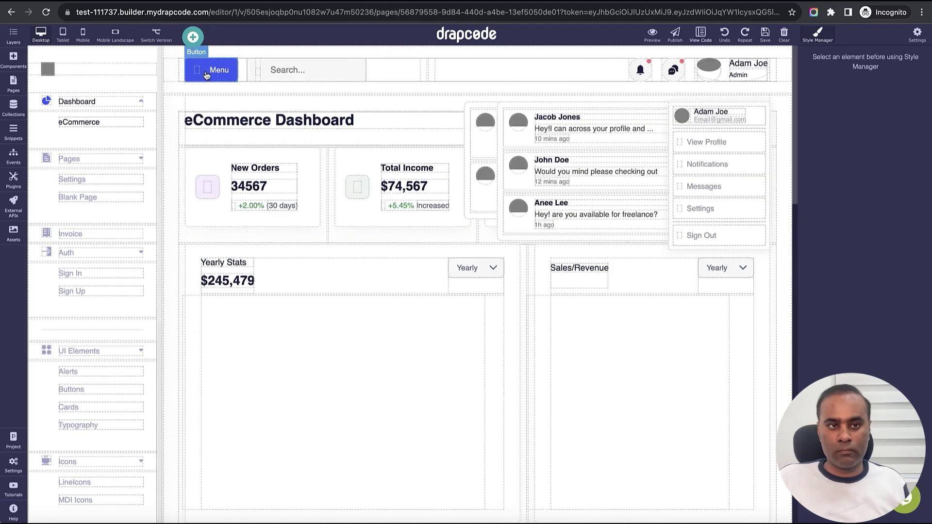
left_click(193, 39)
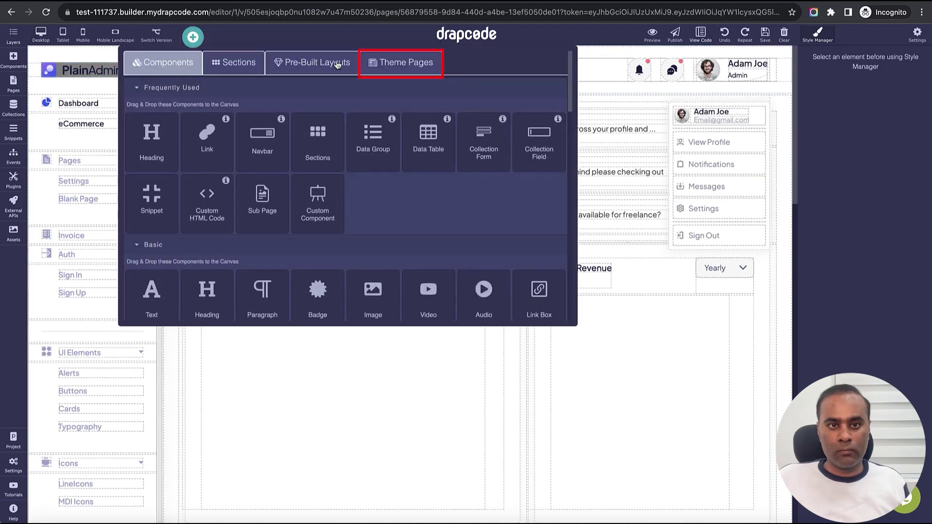
left_click(406, 62)
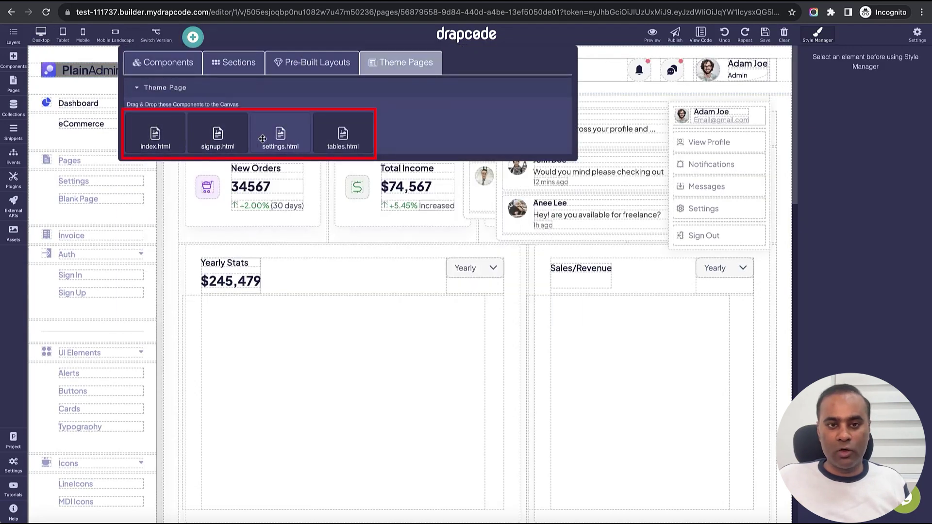
left_click(193, 38)
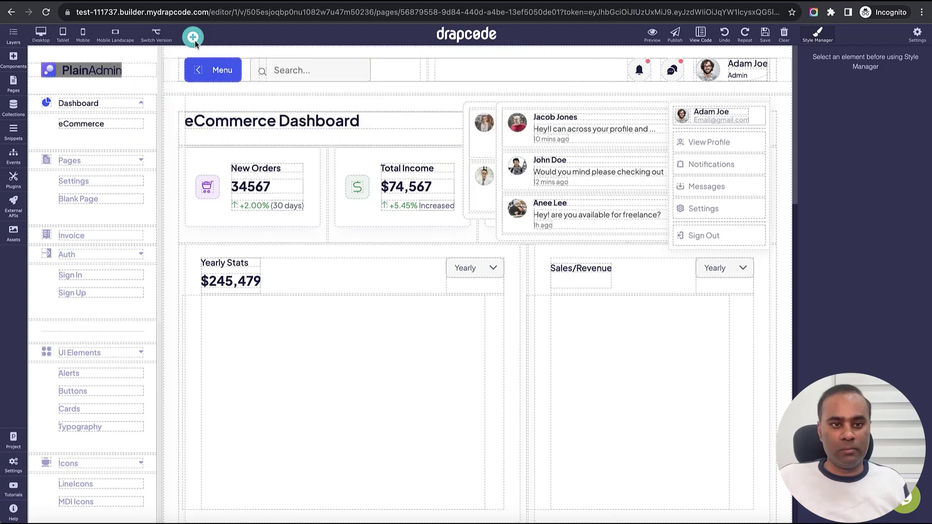
Create a new page named Settings with the URL settings and public access
left_click(21, 86)
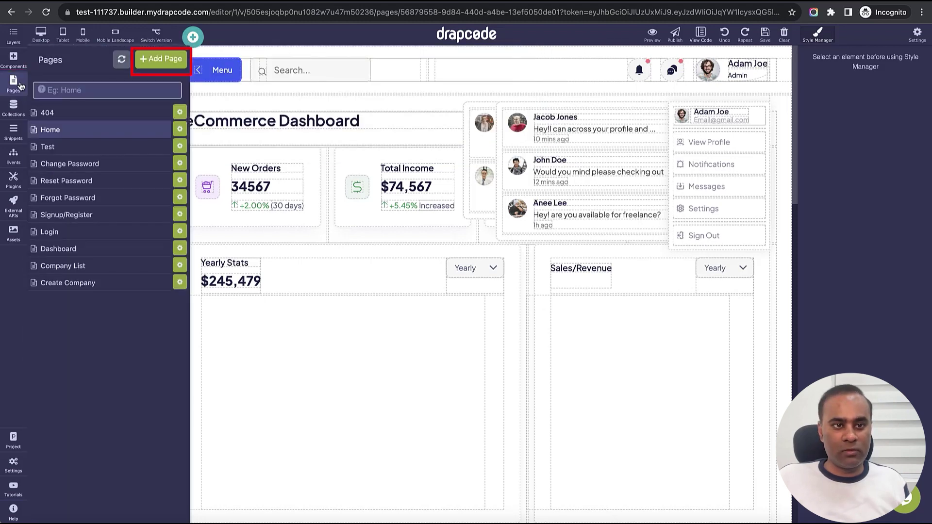
left_click(159, 59)
left_click(276, 125)
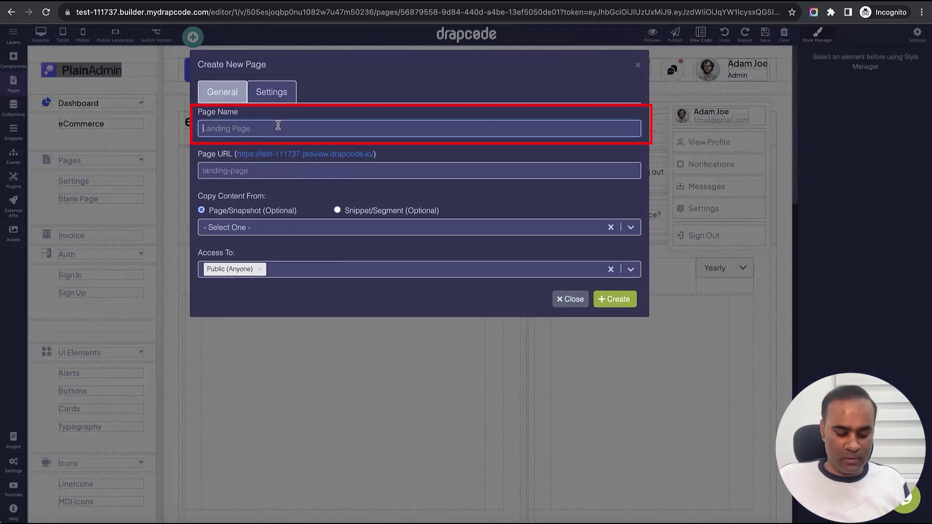
type("Settings")
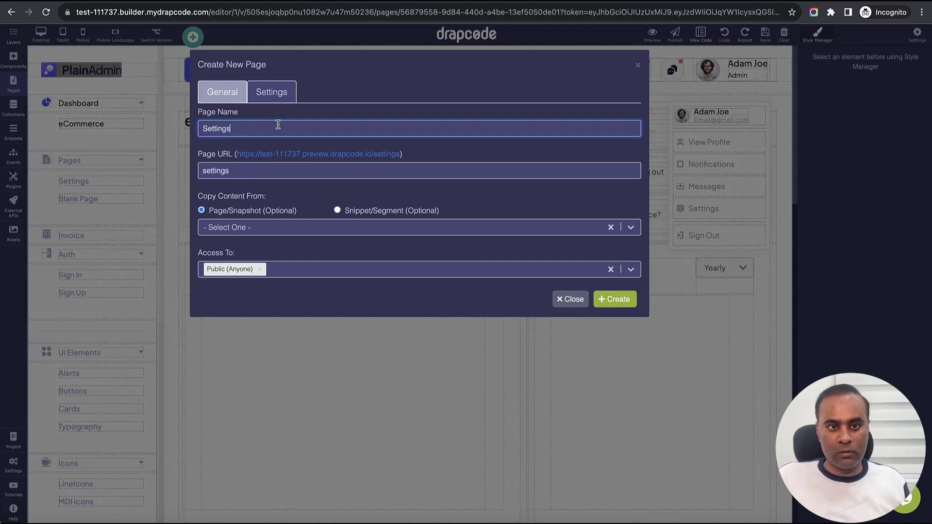
left_click(615, 299)
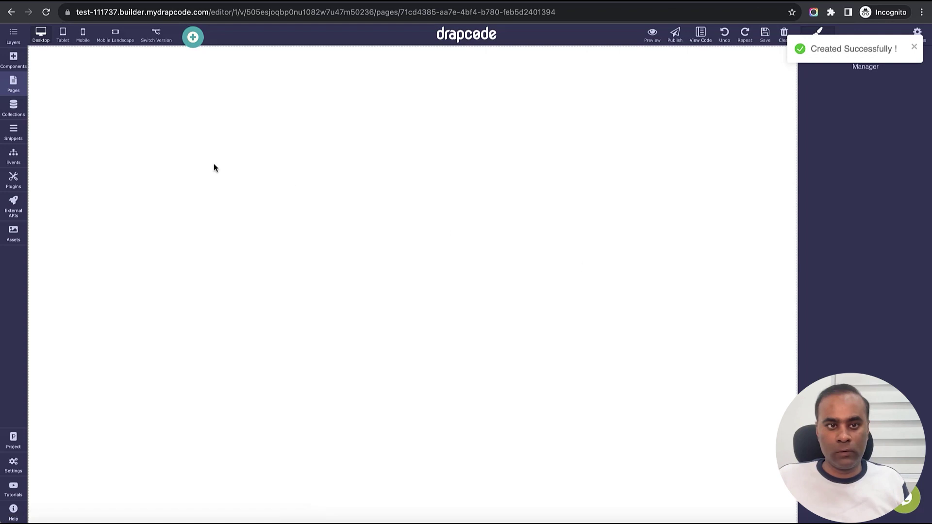
Place the settings.html theme page on the empty canvas of the Settings page
left_click(193, 36)
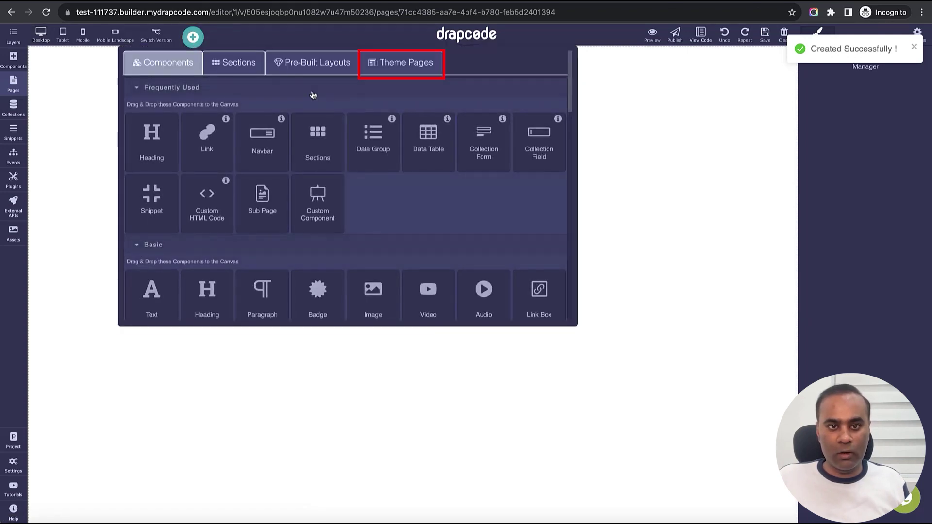
left_click(389, 69)
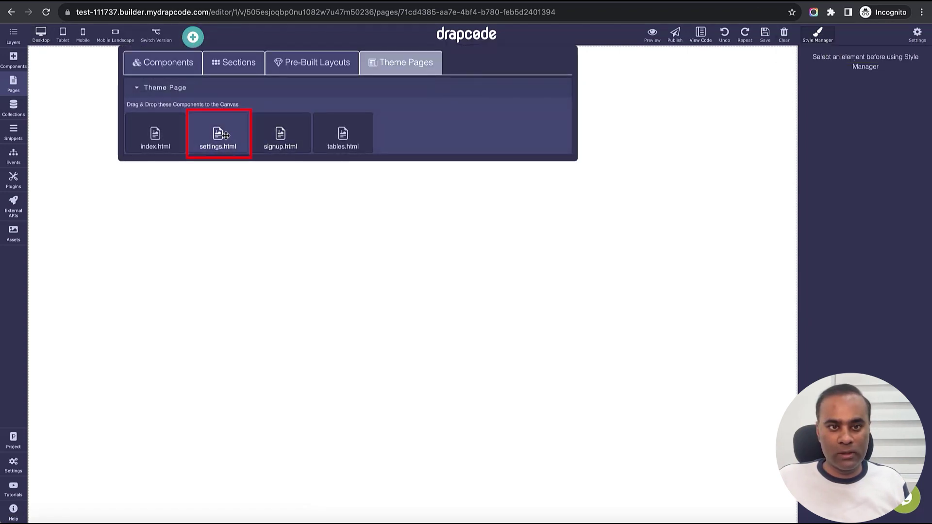
left_click_drag(218, 137, 315, 219)
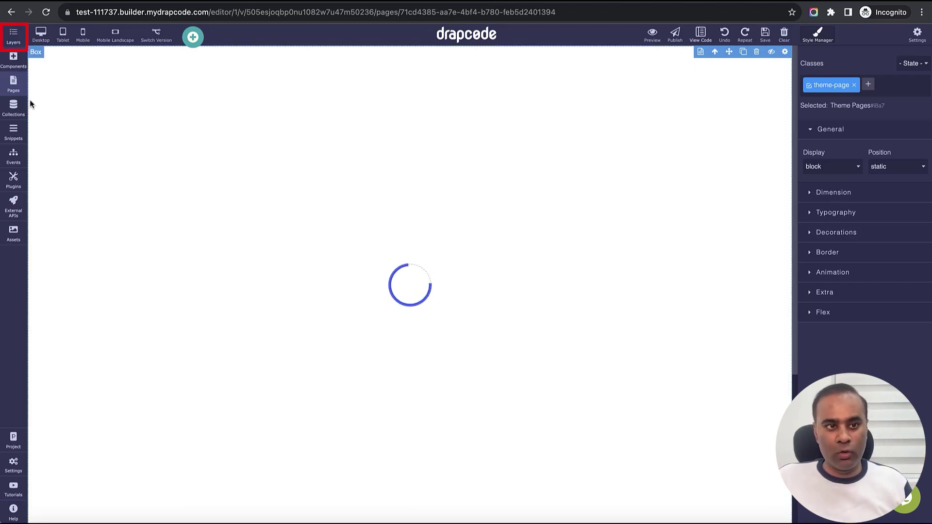
Find the preloader Box inside the Theme Pages layer by toggling its visibility, and delete it from the page
left_click(13, 35)
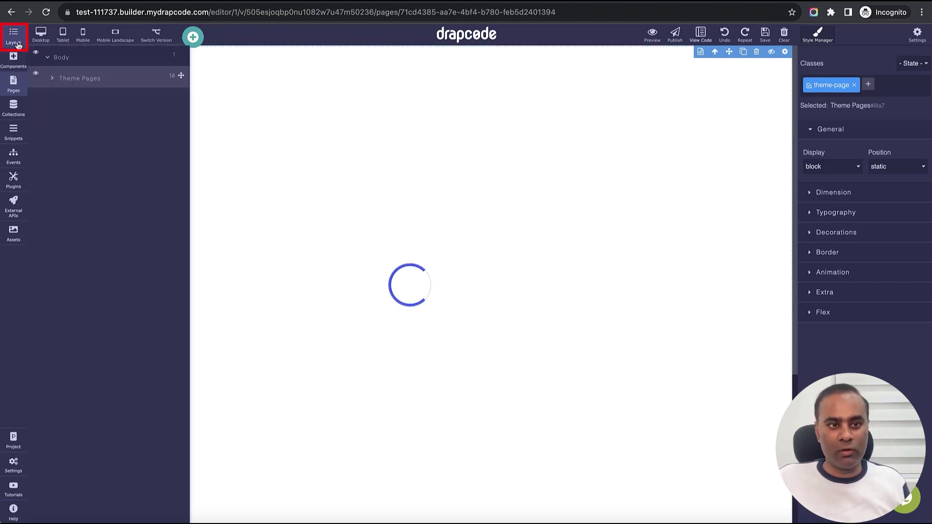
left_click(52, 78)
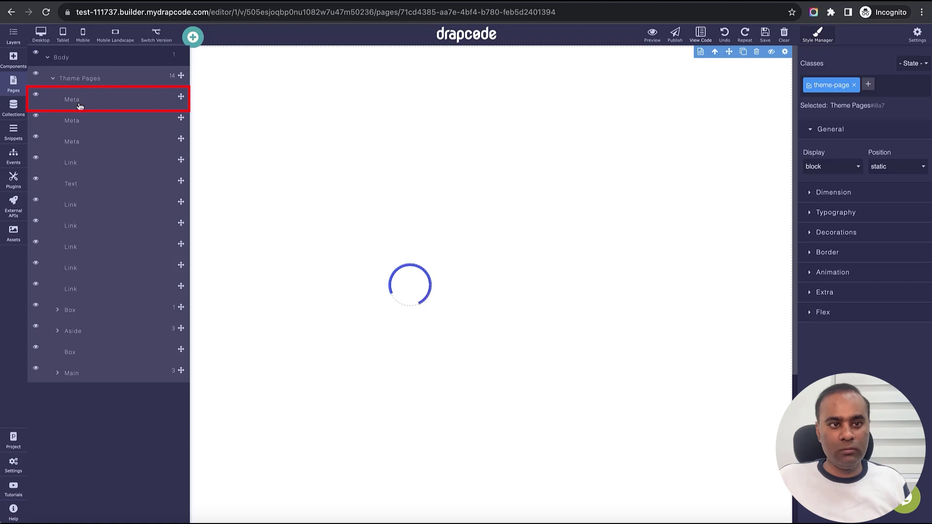
left_click(78, 102)
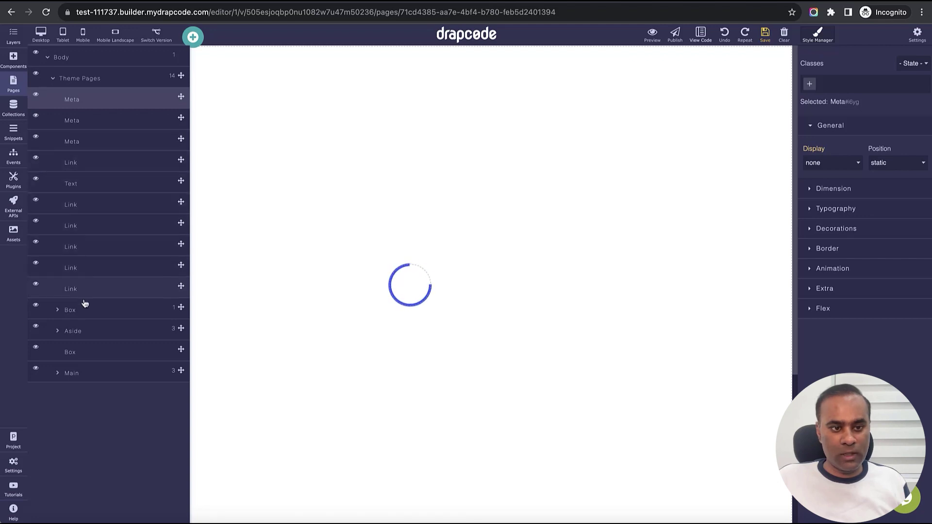
left_click(85, 315)
left_click(36, 307)
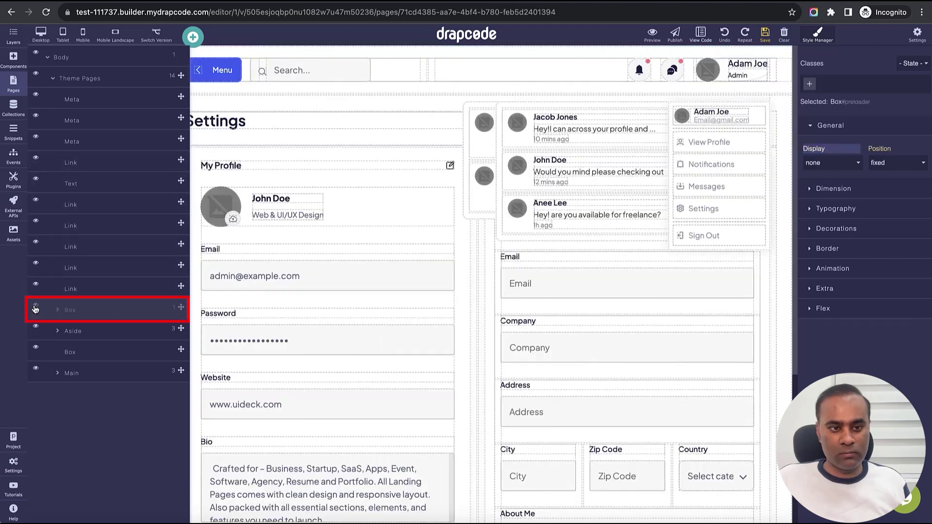
left_click(35, 308)
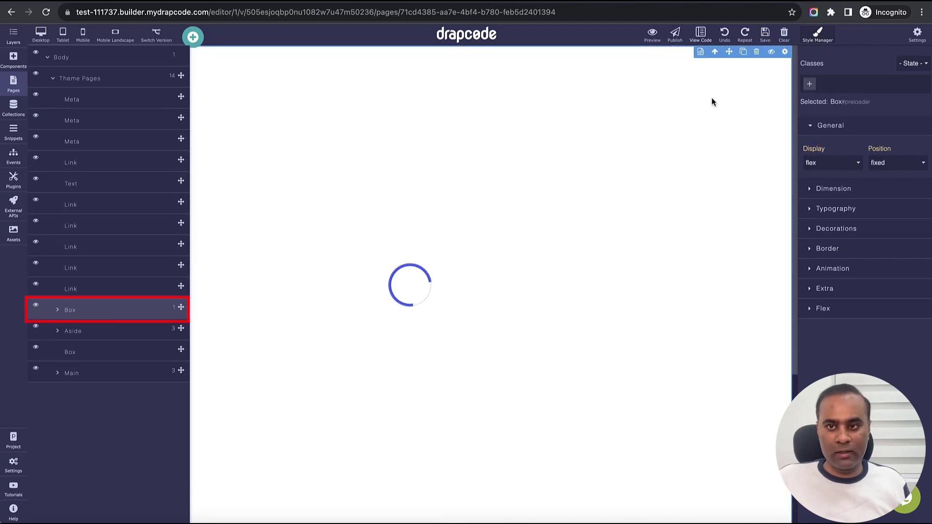
left_click(756, 52)
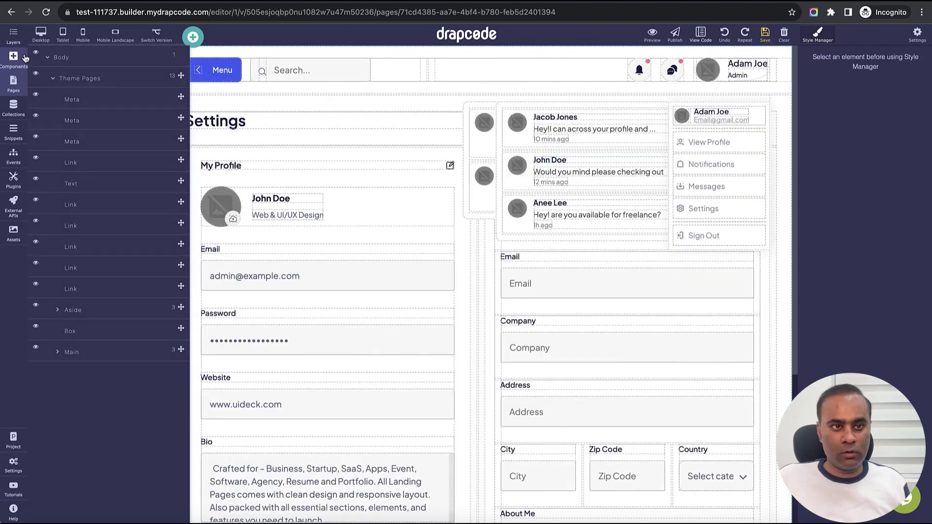
left_click(13, 35)
Save the Settings page and open its preview to review the whole layout
left_click(764, 34)
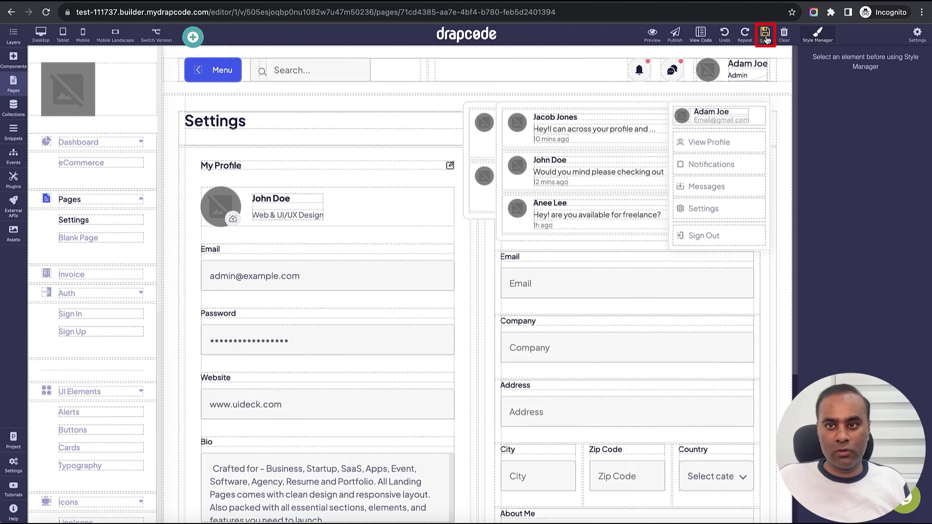
left_click(651, 34)
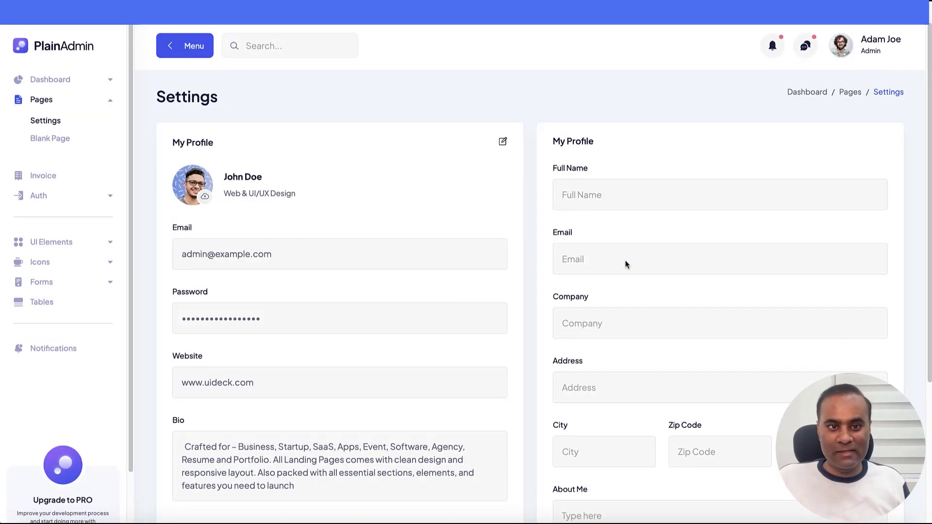
scroll(625, 262, "down", 5)
scroll(625, 261, "up", 4)
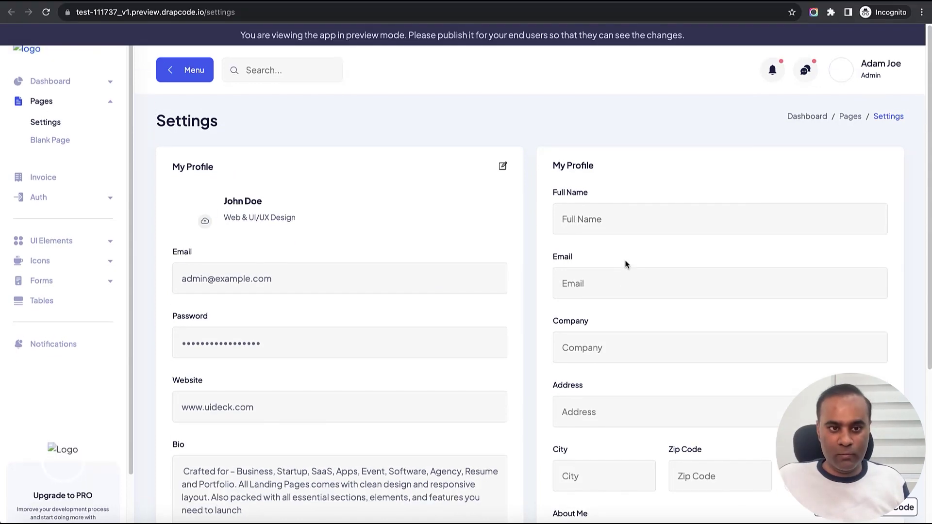
Test the Auth and UI Elements sidebar menus and the header's profile and messages dropdowns in the Settings page preview
left_click(110, 200)
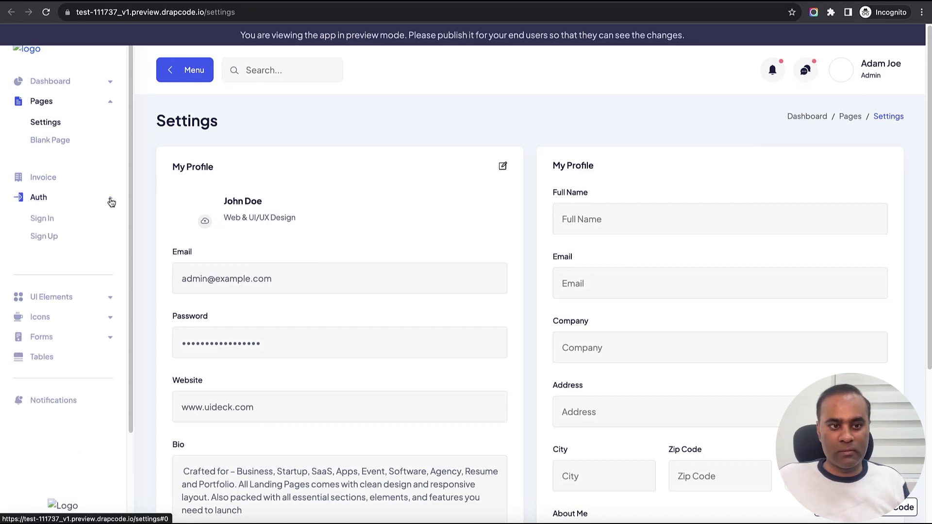
left_click(110, 200)
left_click(110, 242)
left_click(110, 242)
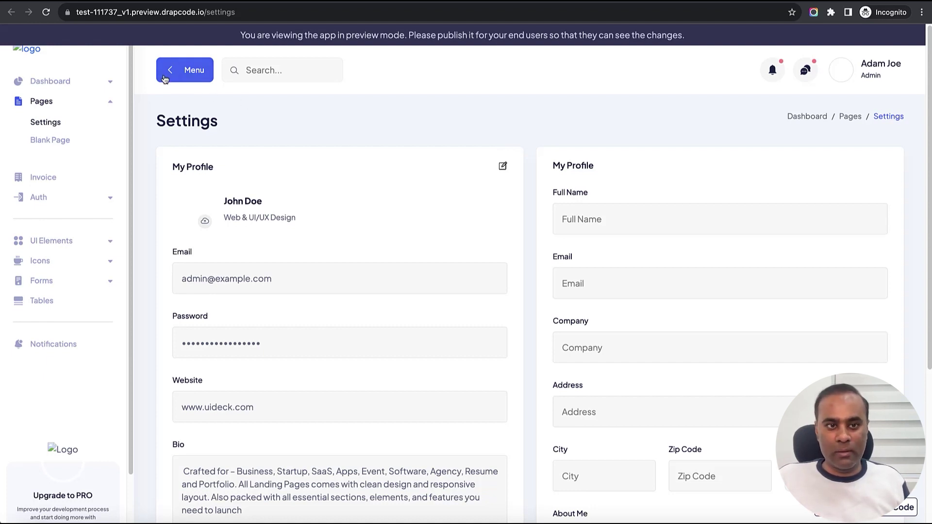
left_click(878, 70)
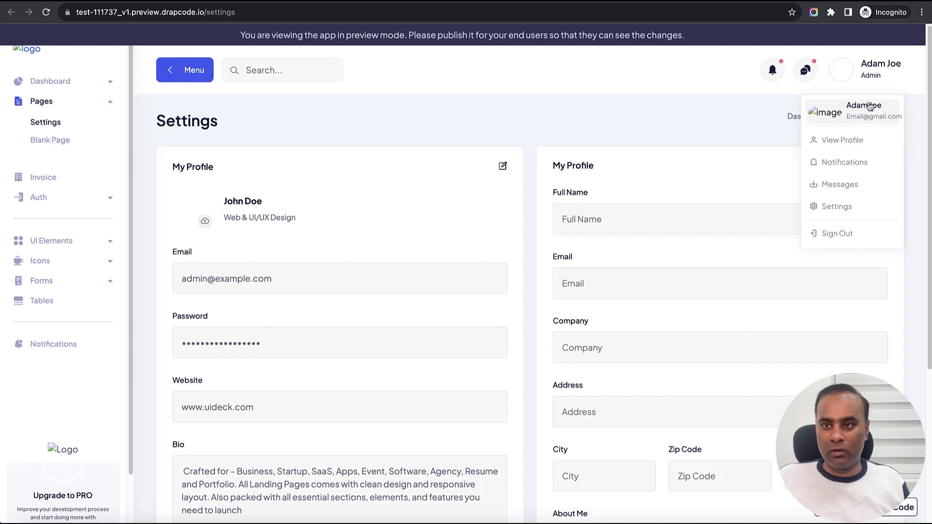
left_click(809, 74)
left_click(847, 75)
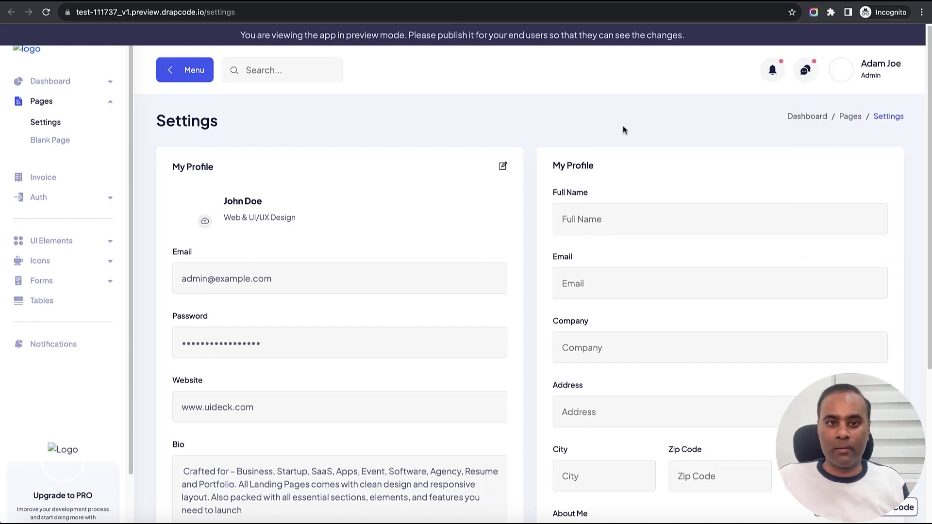
scroll(538, 179, "down", 5)
scroll(538, 179, "up", 5)
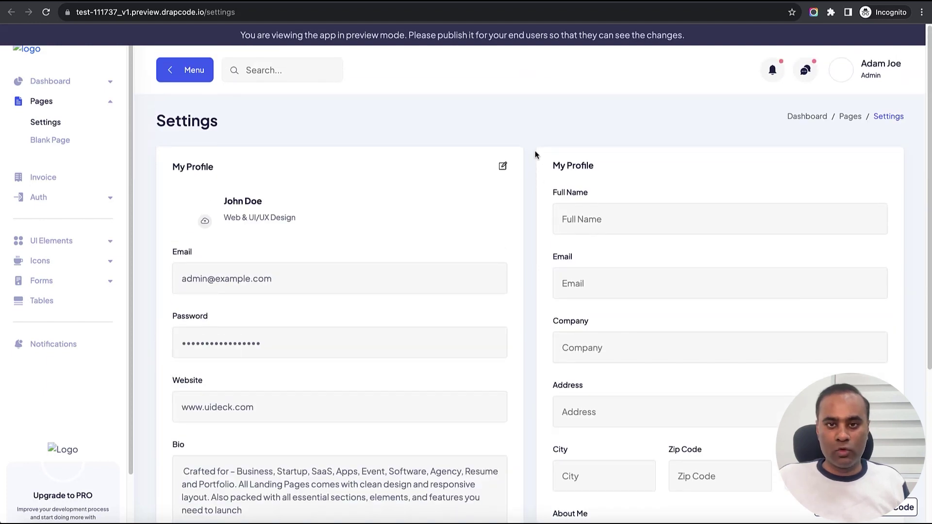